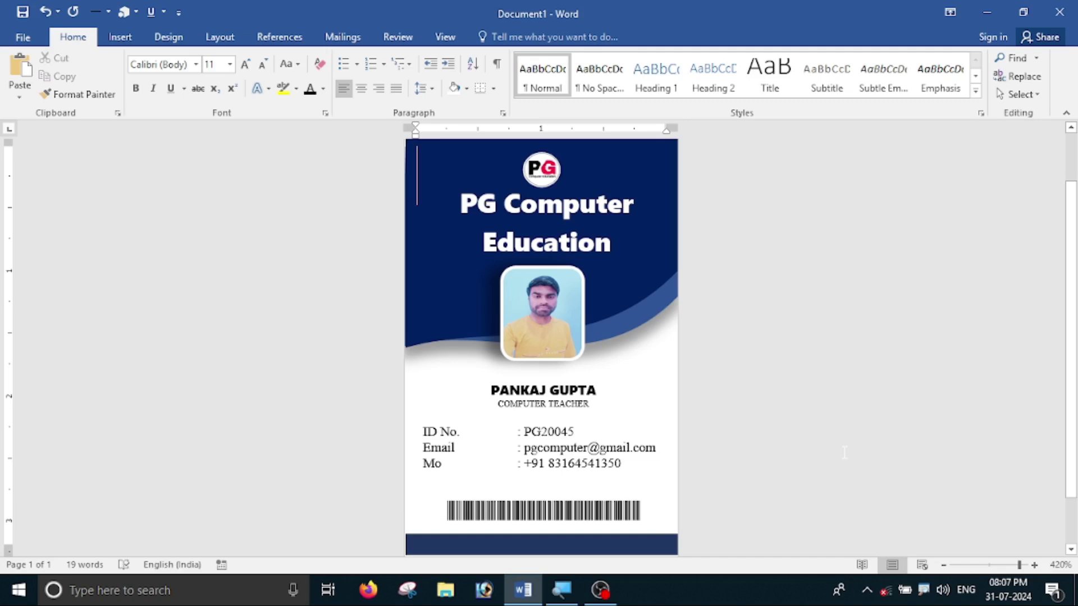
# - Start a new blank document to replace the finished ID card sample
pyautogui.hotkey('ctrl', 'n')
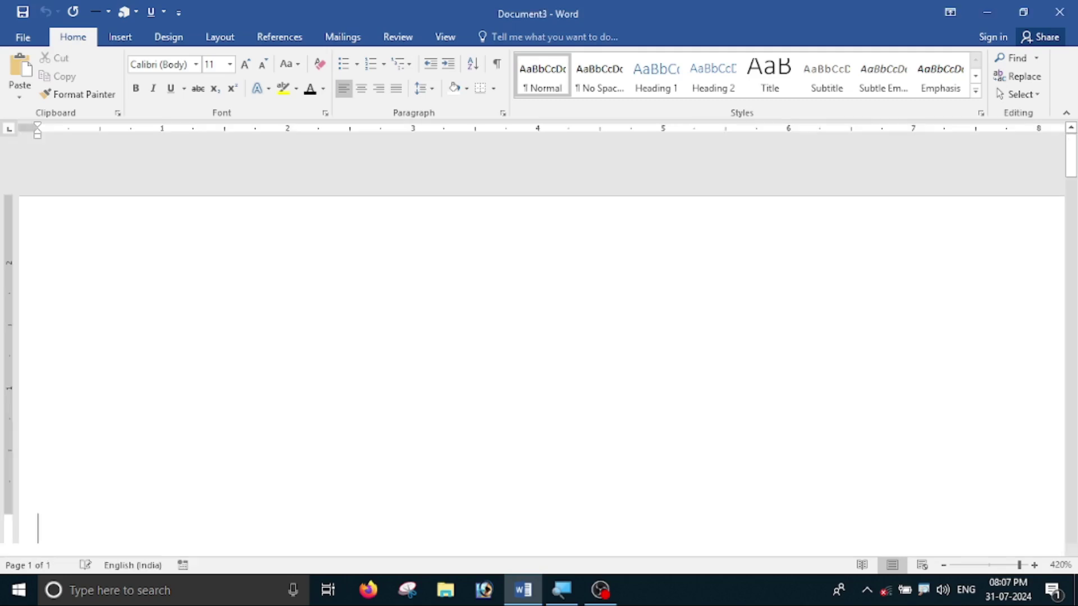
# - Set custom Top, Bottom, Left and Right margins of 0.1, ignoring the printable-area warning
pyautogui.scroll(-20, 843, 467)
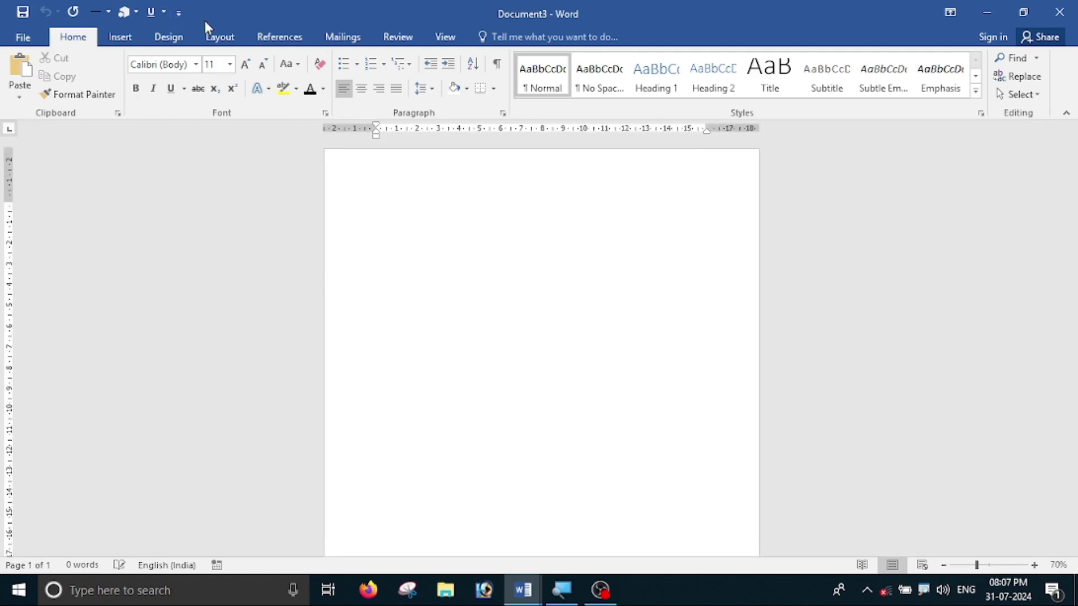
pyautogui.click(224, 40)
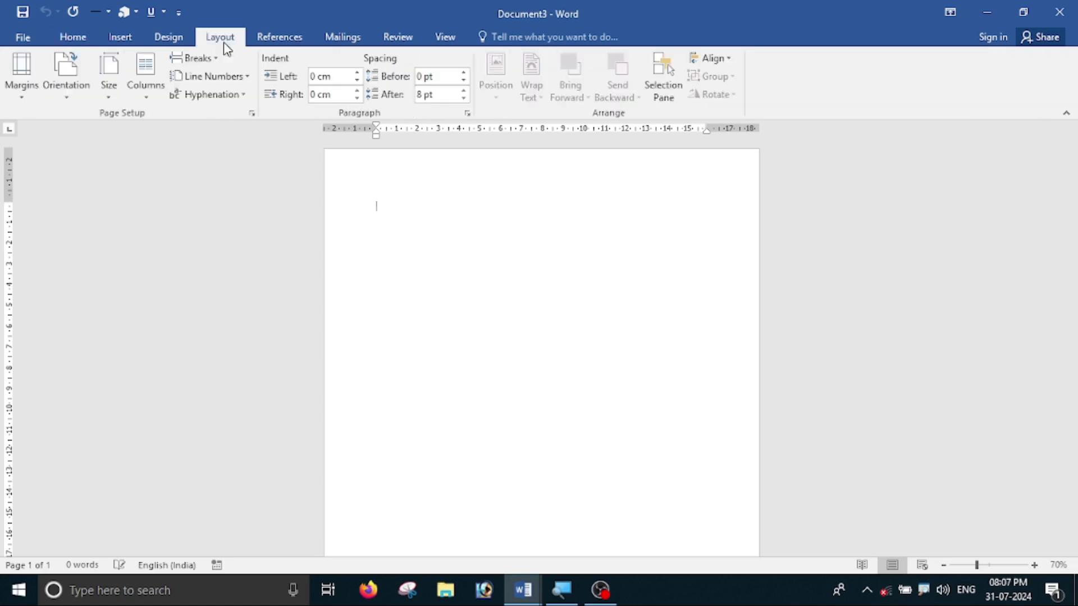
pyautogui.click(21, 102)
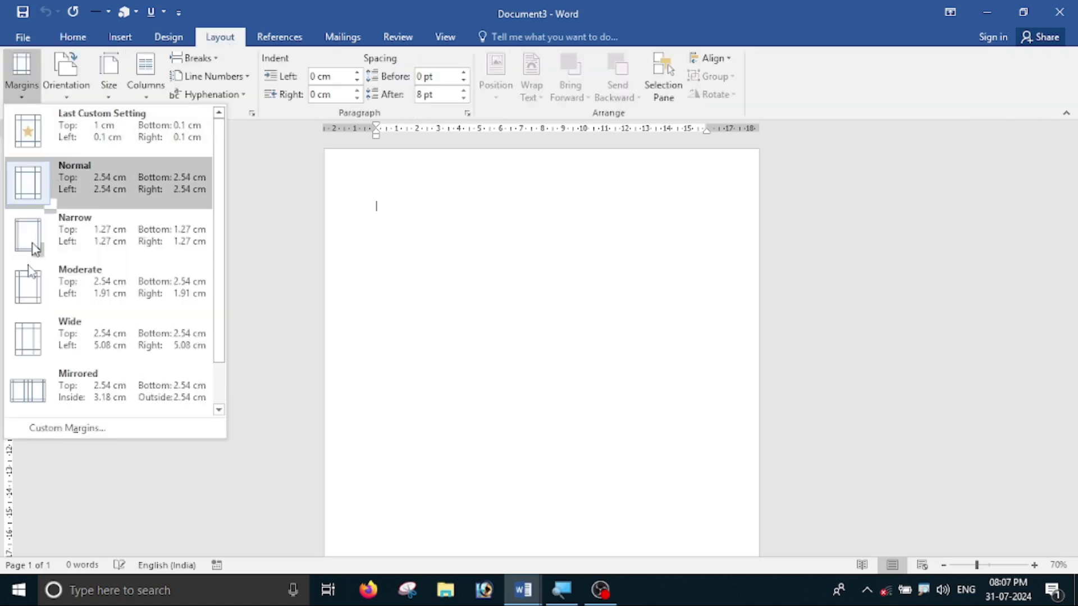
pyautogui.click(91, 428)
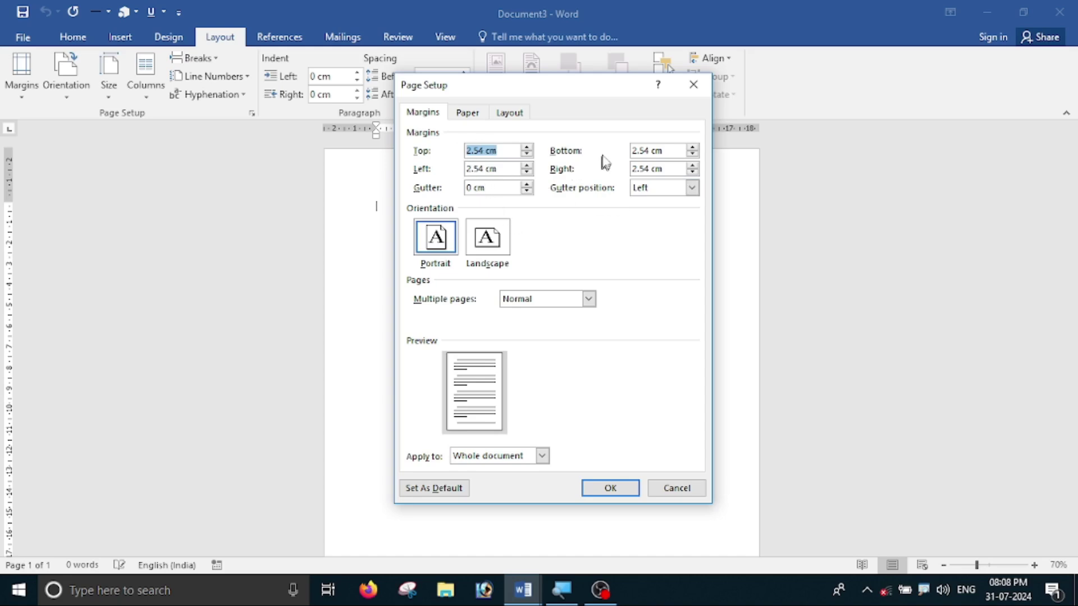
pyautogui.write('0.1')
pyautogui.press('Tab')
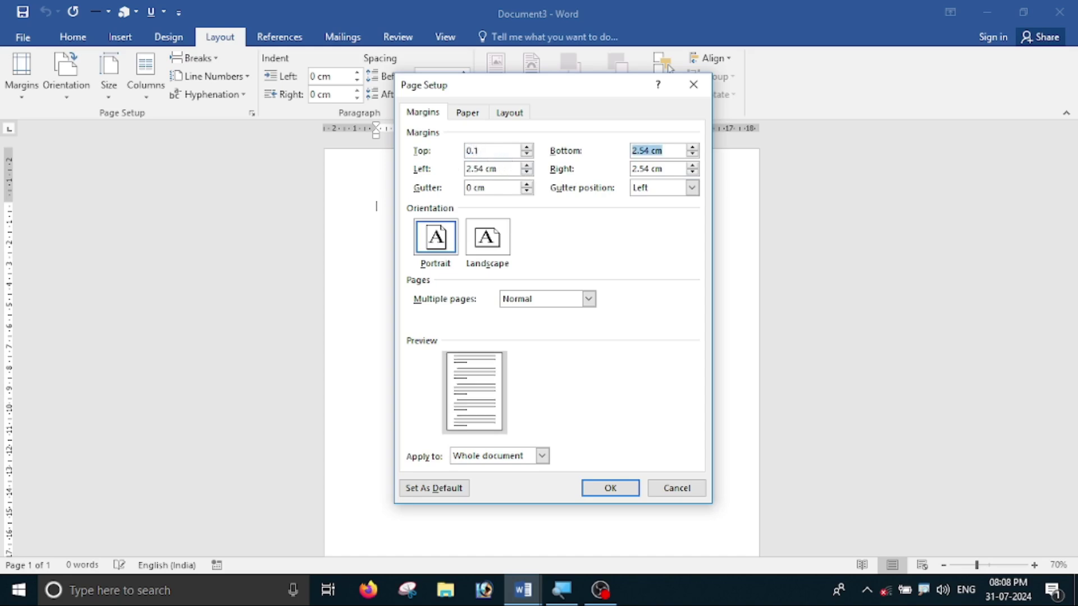
pyautogui.write('0')
pyautogui.press('Tab')
pyautogui.write('0.1')
pyautogui.press('Tab')
pyautogui.write('0.')
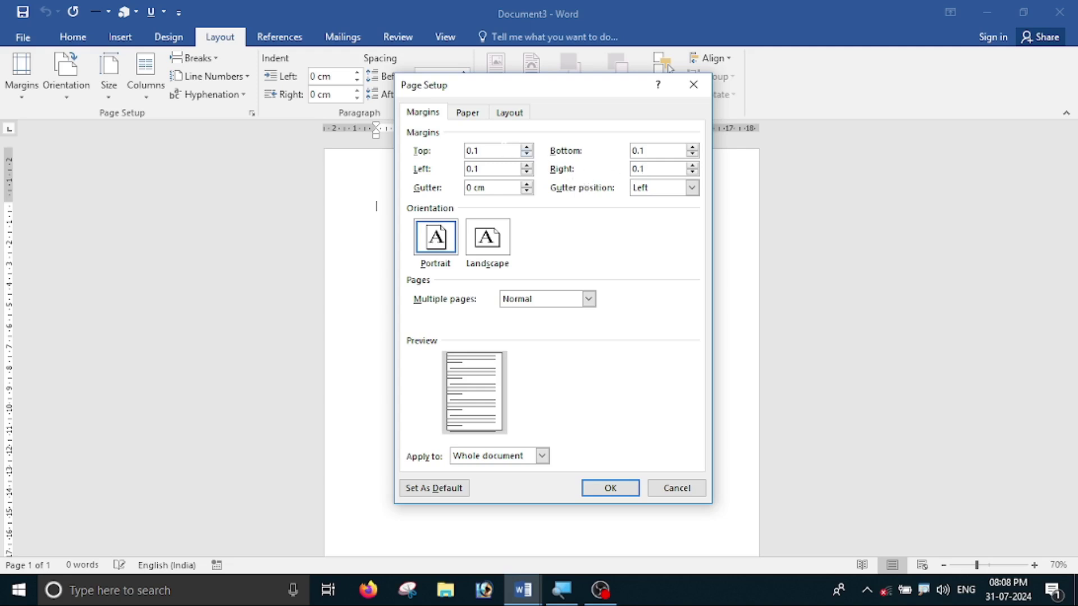
pyautogui.click(618, 490)
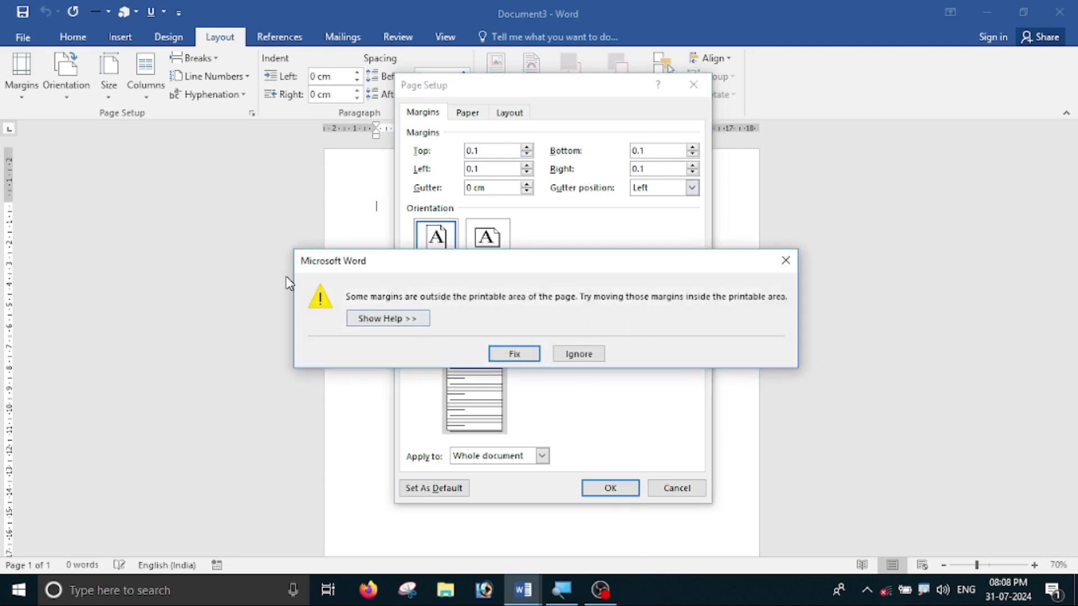
pyautogui.click(578, 353)
pyautogui.scroll(-4, 539, 225)
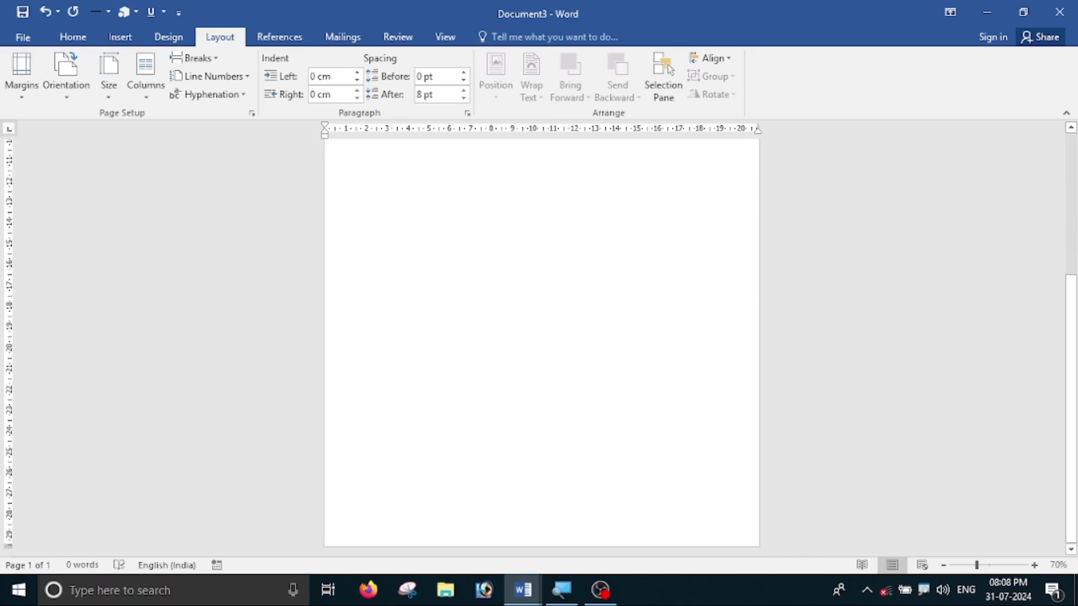
pyautogui.scroll(3, 678, 447)
# - Keep portrait orientation and set a custom paper size of 2.2 wide by 3.4 tall
pyautogui.click(67, 90)
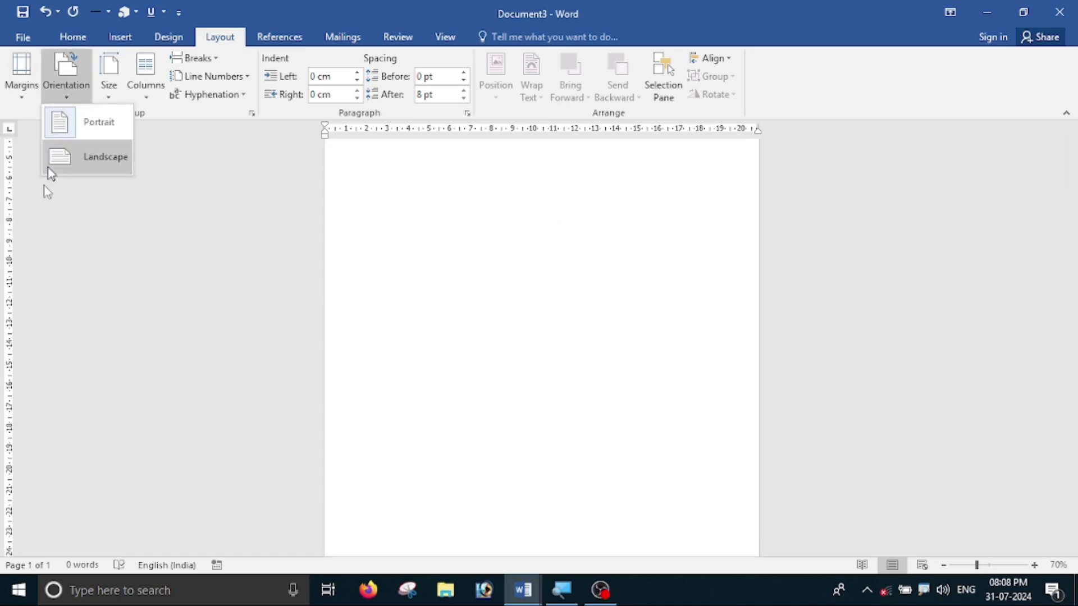
pyautogui.click(84, 126)
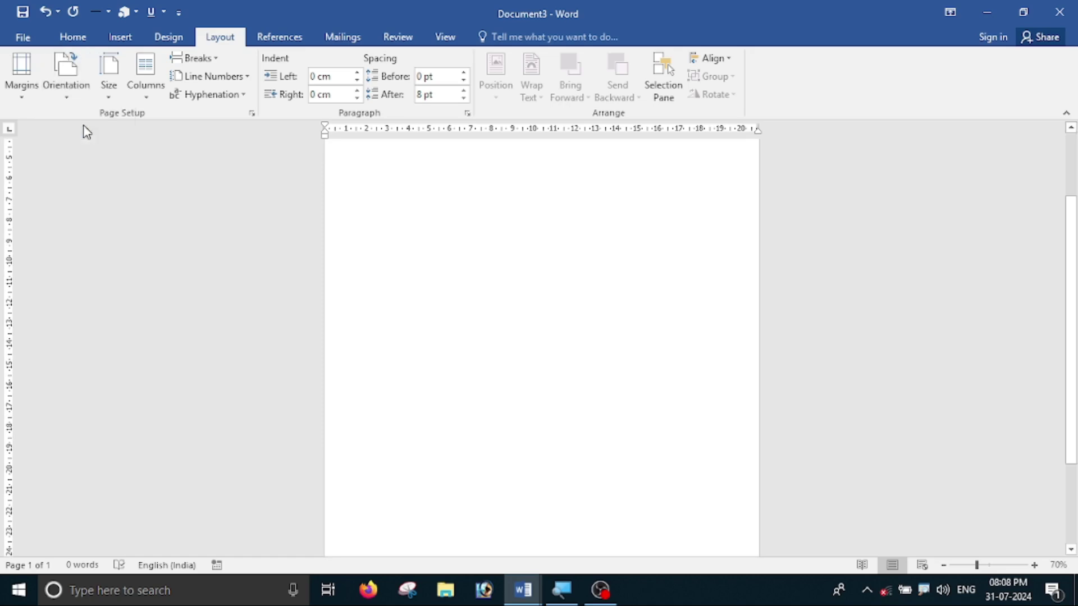
pyautogui.click(115, 97)
pyautogui.click(176, 466)
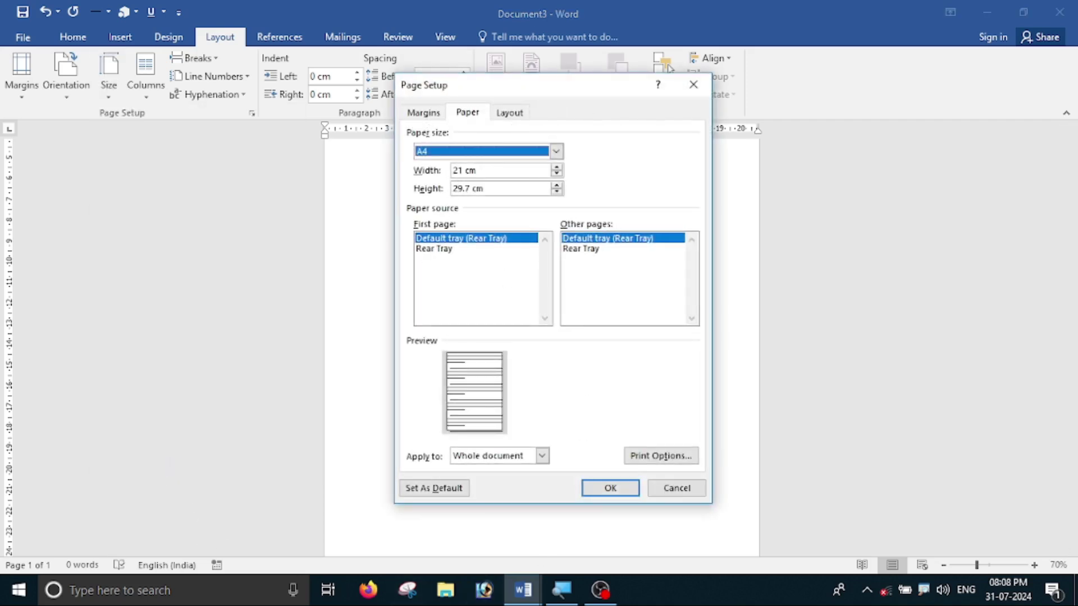
pyautogui.click(478, 170)
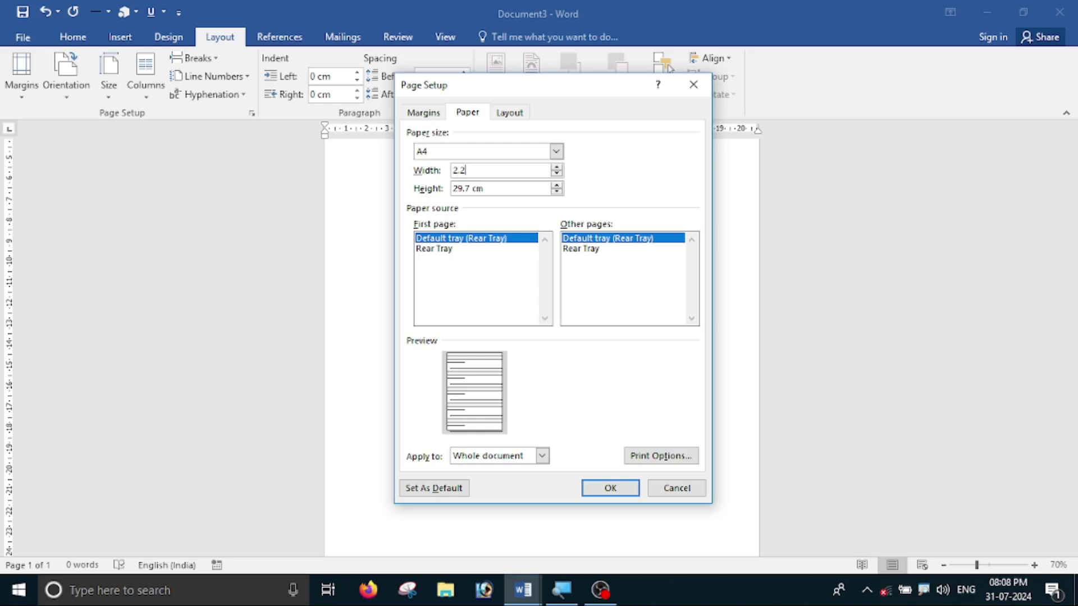
pyautogui.press('Tab')
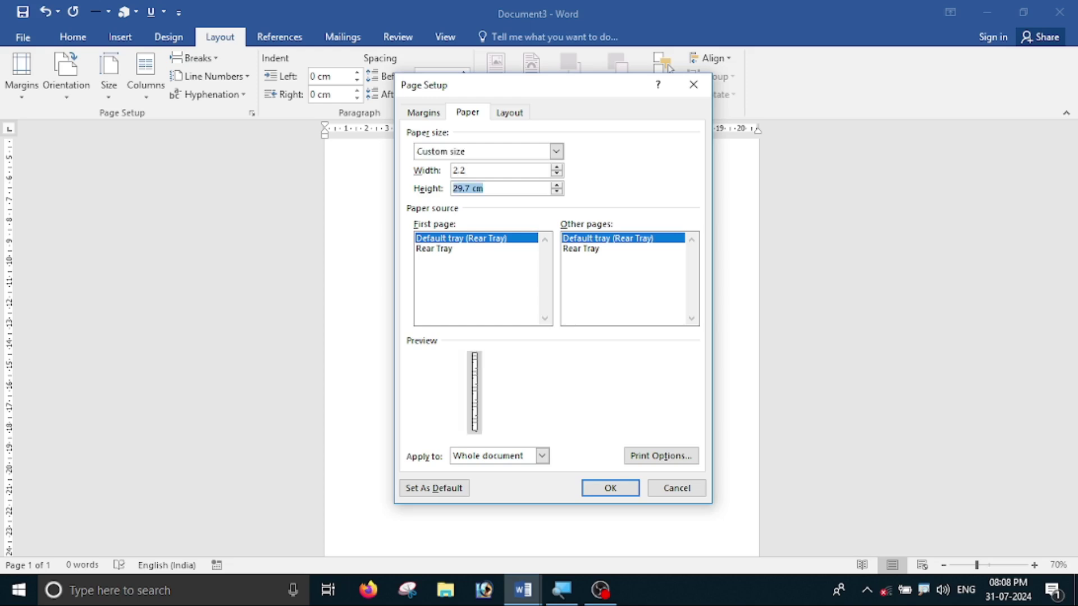
pyautogui.write('3.4')
pyautogui.click(617, 490)
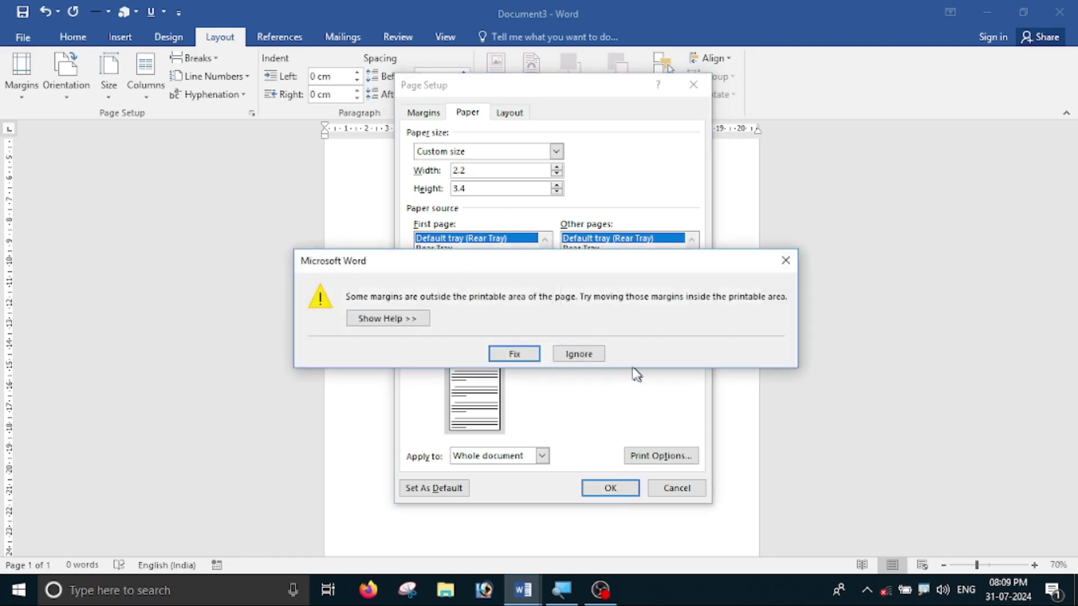
pyautogui.click(579, 355)
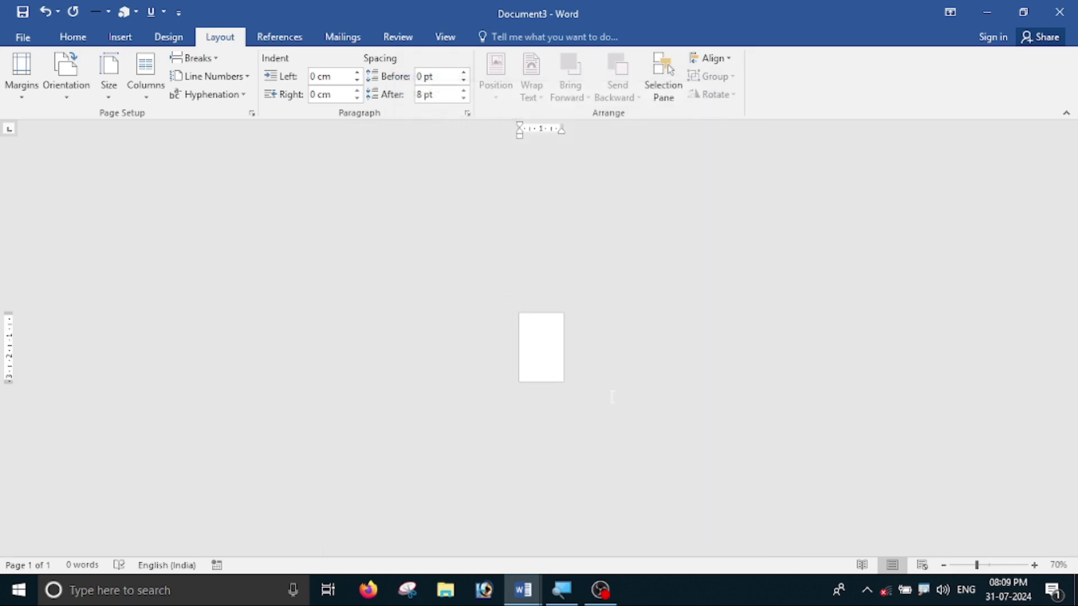
# - Zoom in to about 364% so the card-sized page fills the window
pyautogui.scroll(11, 612, 397)
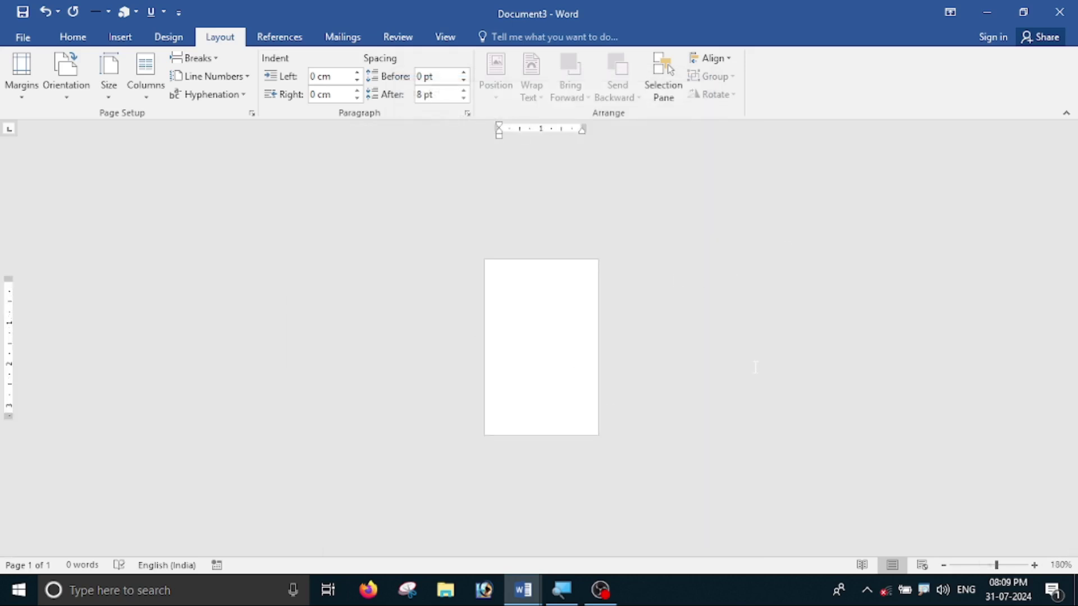
pyautogui.scroll(4, 755, 368)
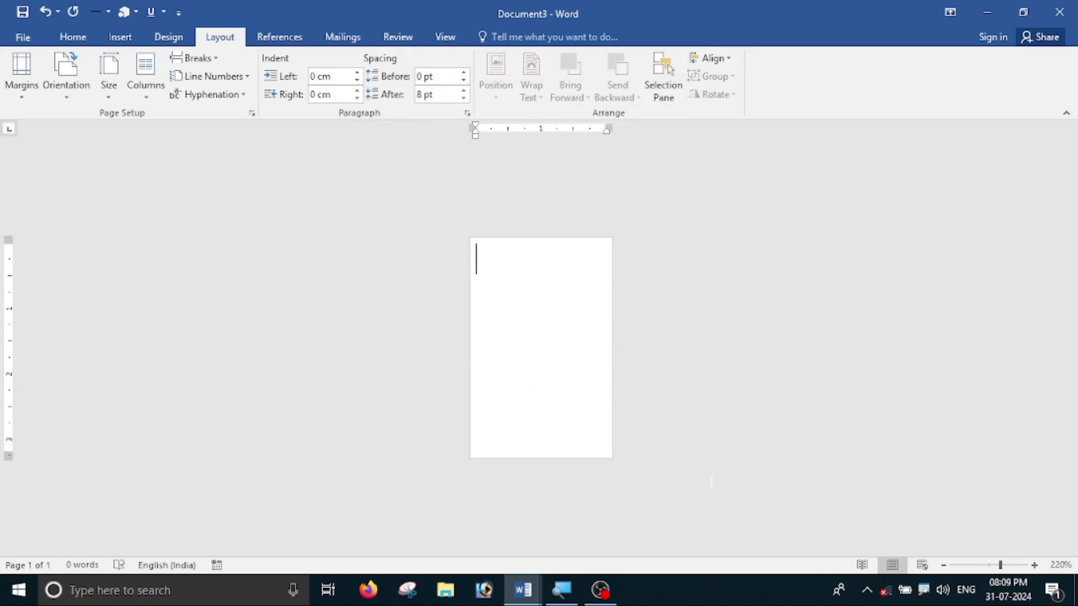
pyautogui.scroll(7, 711, 482)
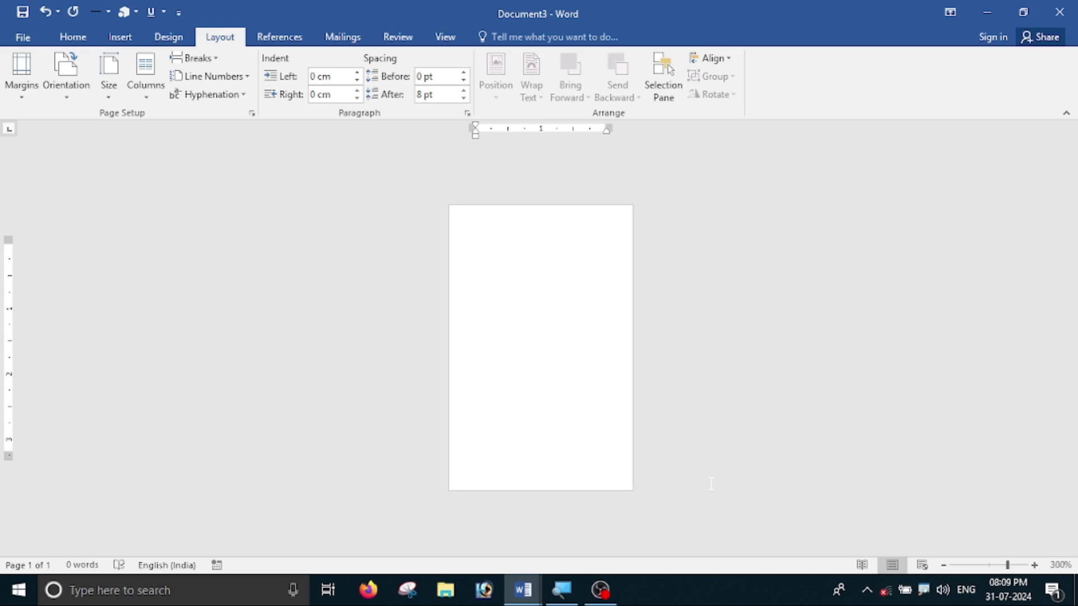
pyautogui.scroll(5, 710, 488)
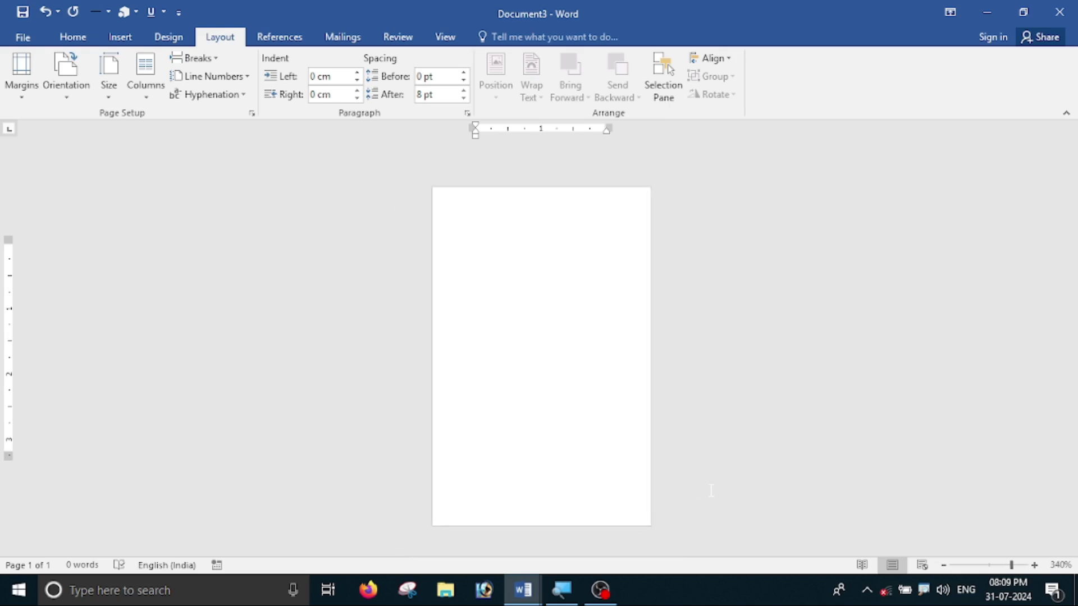
pyautogui.scroll(-14, 755, 423)
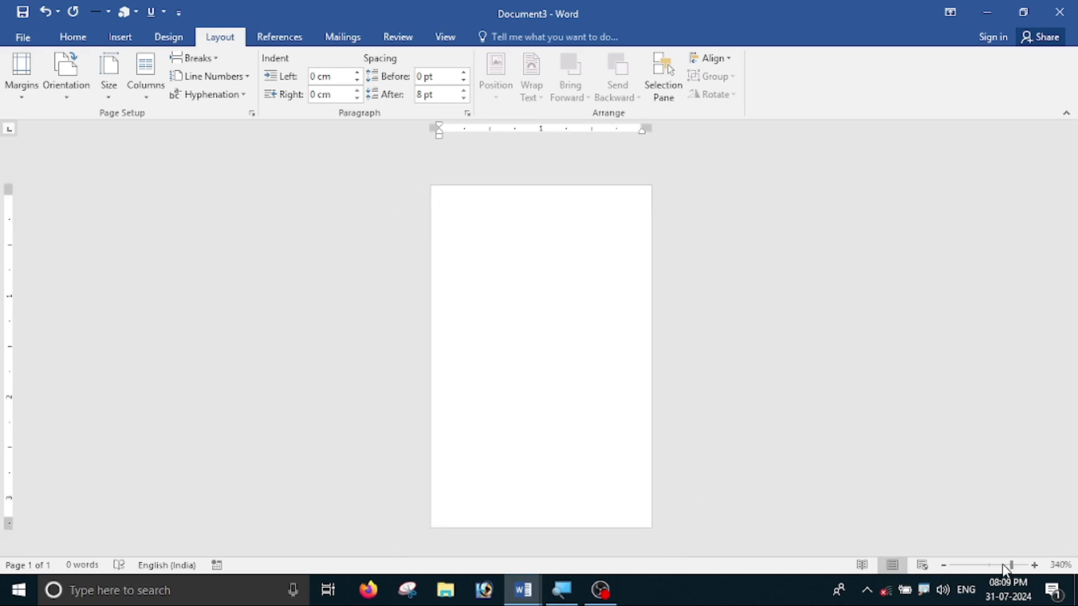
pyautogui.scroll(16, 755, 424)
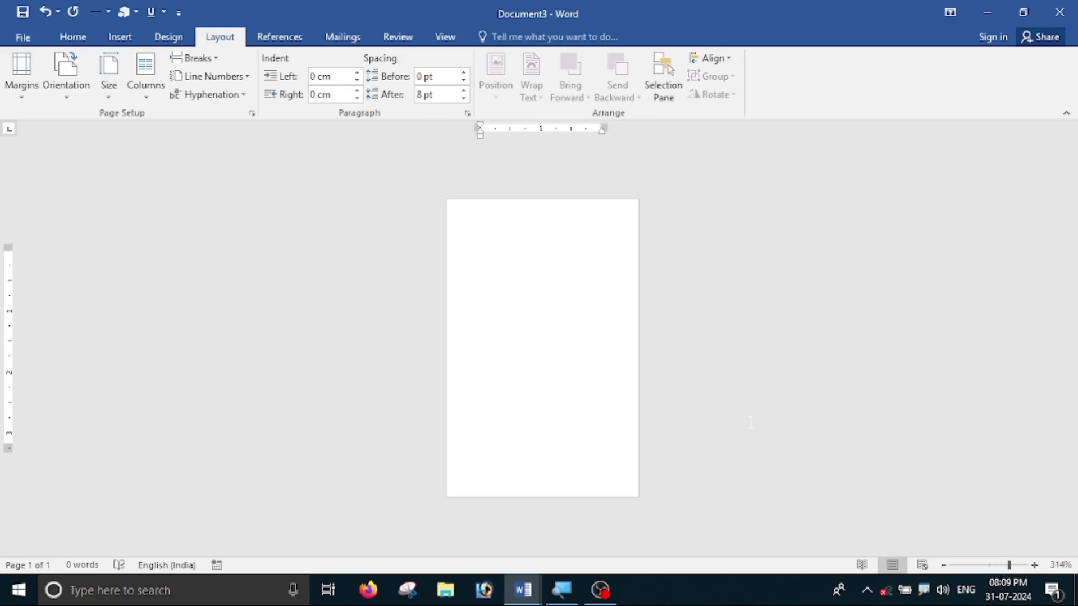
pyautogui.scroll(-1, 763, 214)
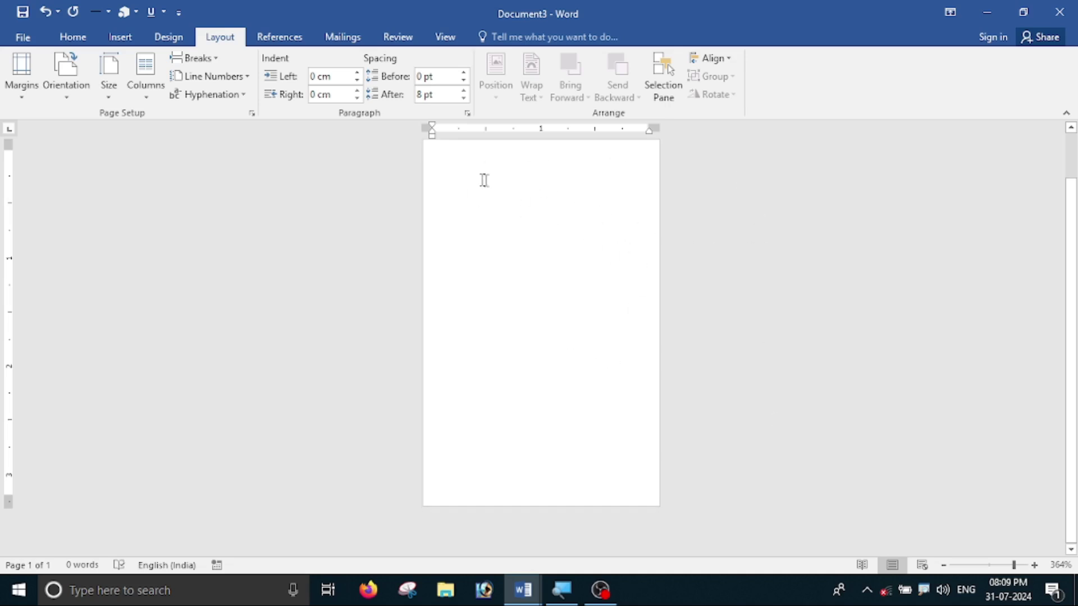
# - Draw a rectangle across the full width of the card's top half
pyautogui.click(115, 37)
pyautogui.click(223, 97)
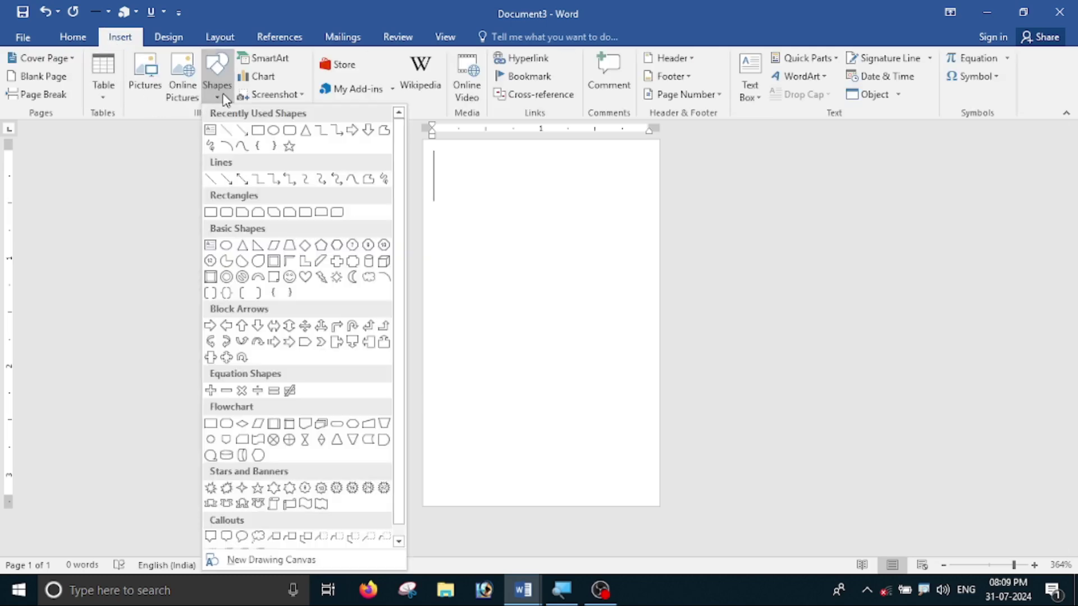
pyautogui.click(260, 133)
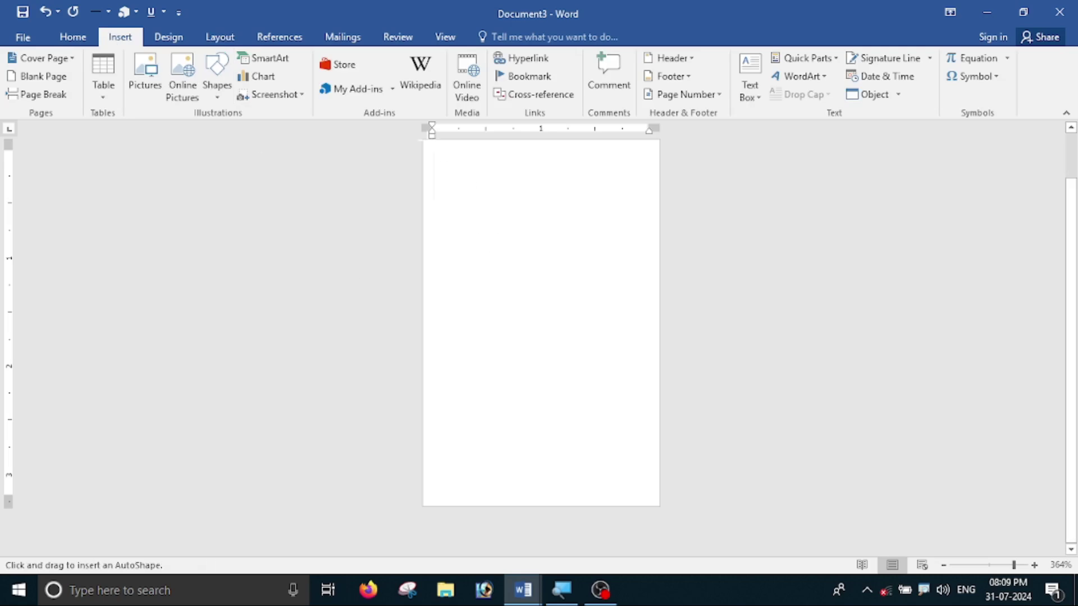
pyautogui.moveTo(424, 141)
pyautogui.mouseDown()
pyautogui.moveTo(640, 286)
pyautogui.moveTo(659, 272)
pyautogui.moveTo(657, 317)
pyautogui.mouseUp()
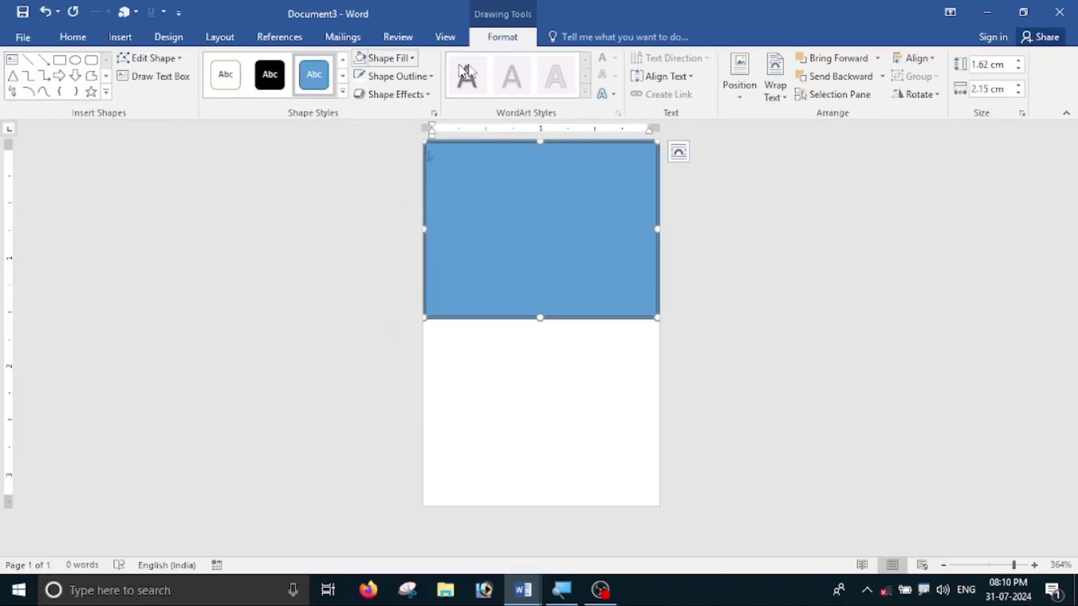
# - Fill the rectangle with dark navy and remove its outline
pyautogui.click(388, 59)
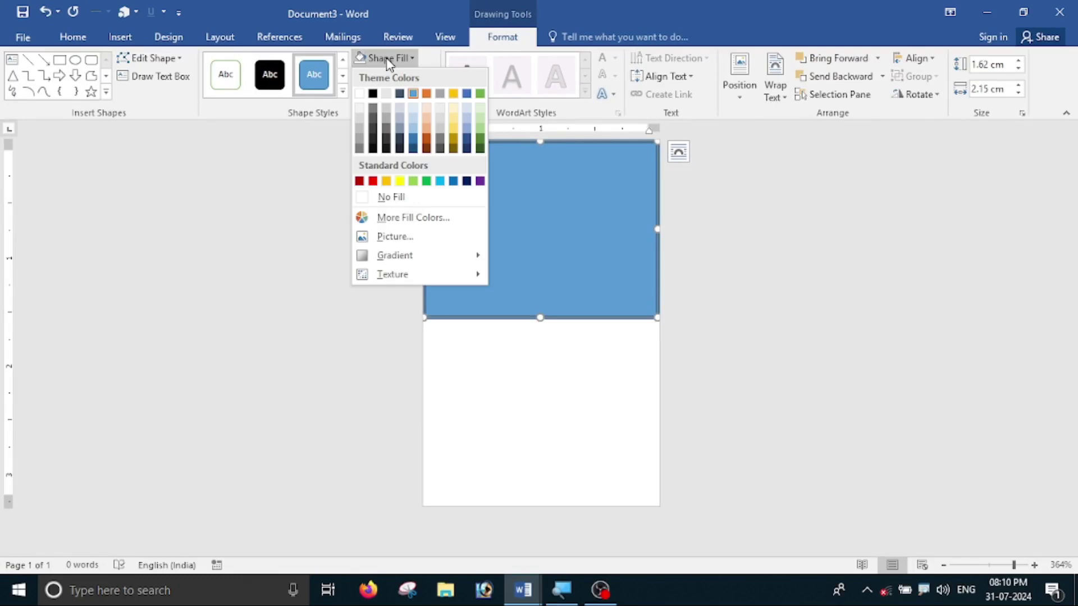
pyautogui.click(466, 149)
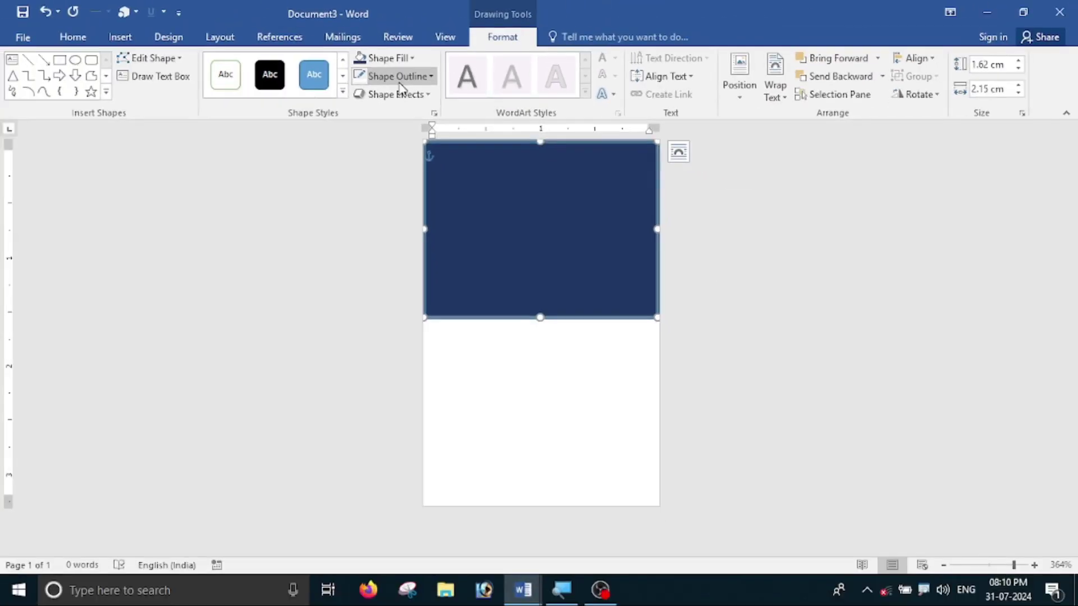
pyautogui.click(401, 79)
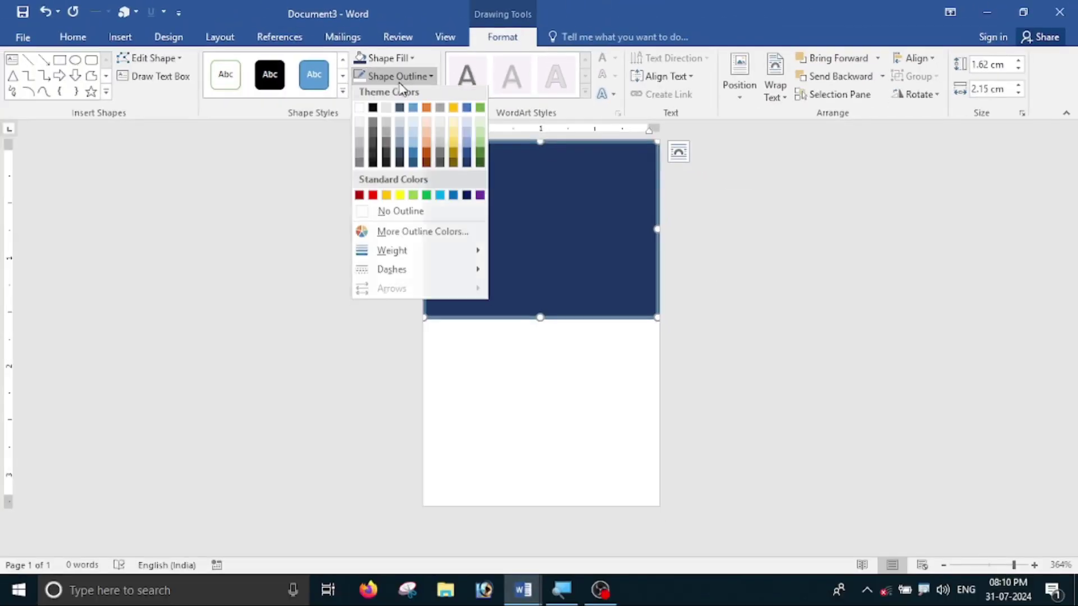
pyautogui.click(401, 216)
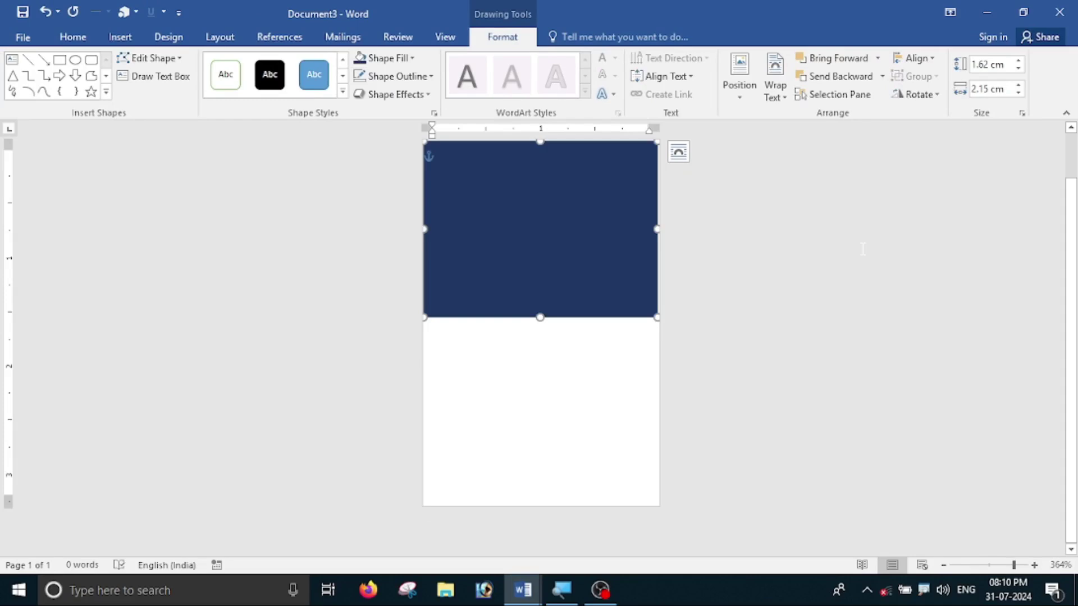
pyautogui.click(775, 253)
pyautogui.click(622, 213)
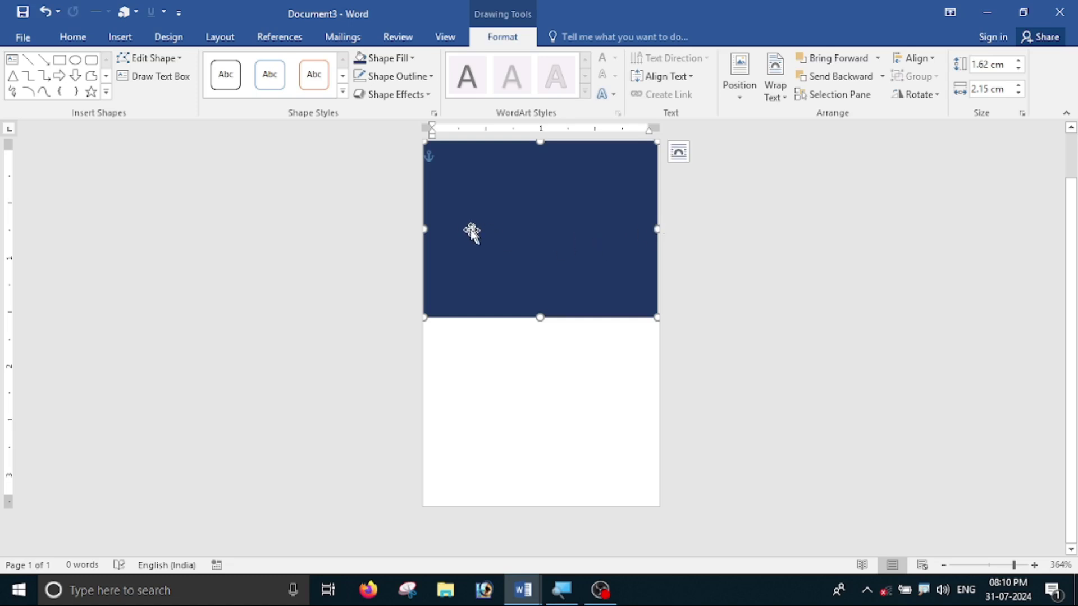
pyautogui.click(551, 356)
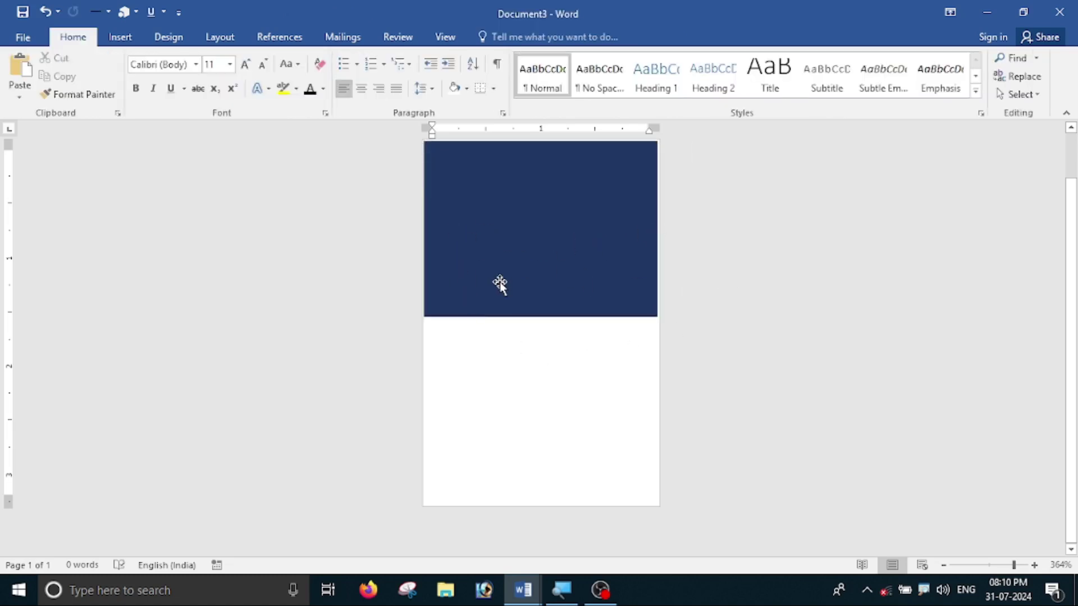
# - Edit the rectangle's points: raise the bottom-right corner and bend the bottom edge into a curve
pyautogui.click(510, 223)
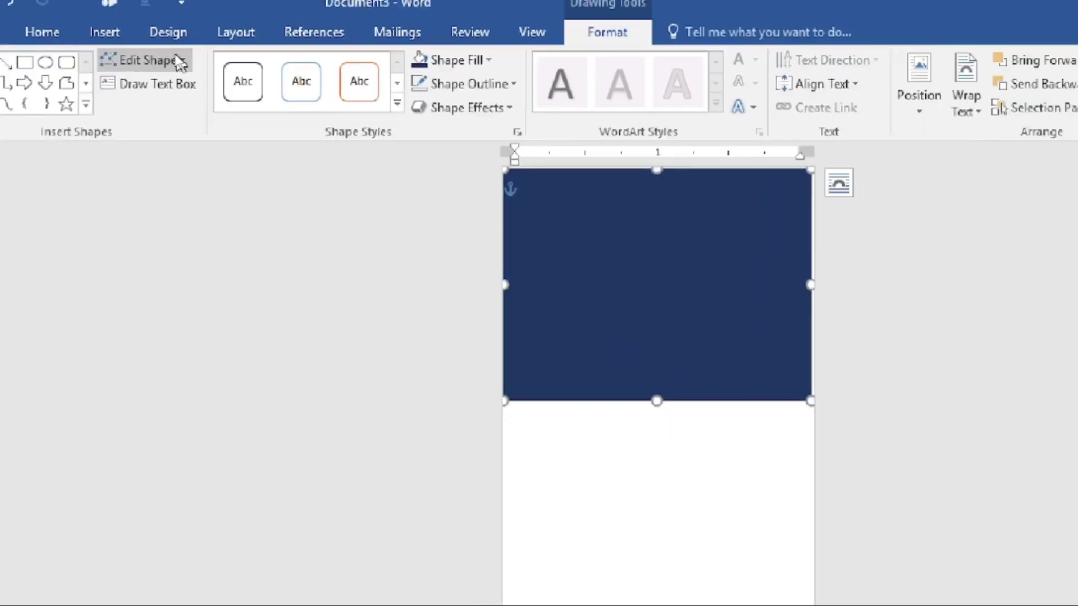
pyautogui.click(178, 59)
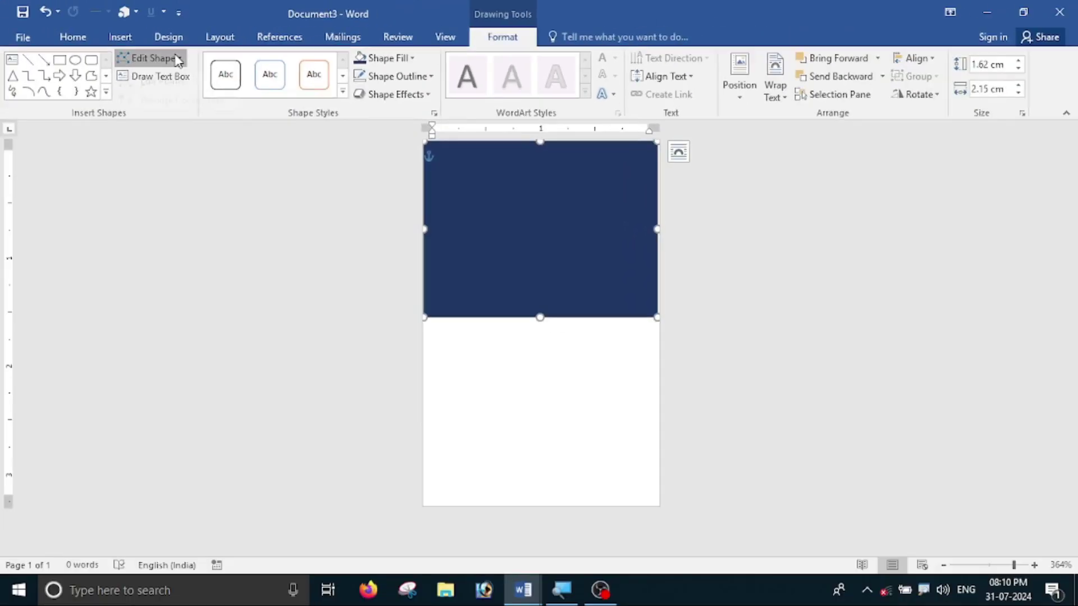
pyautogui.click(184, 101)
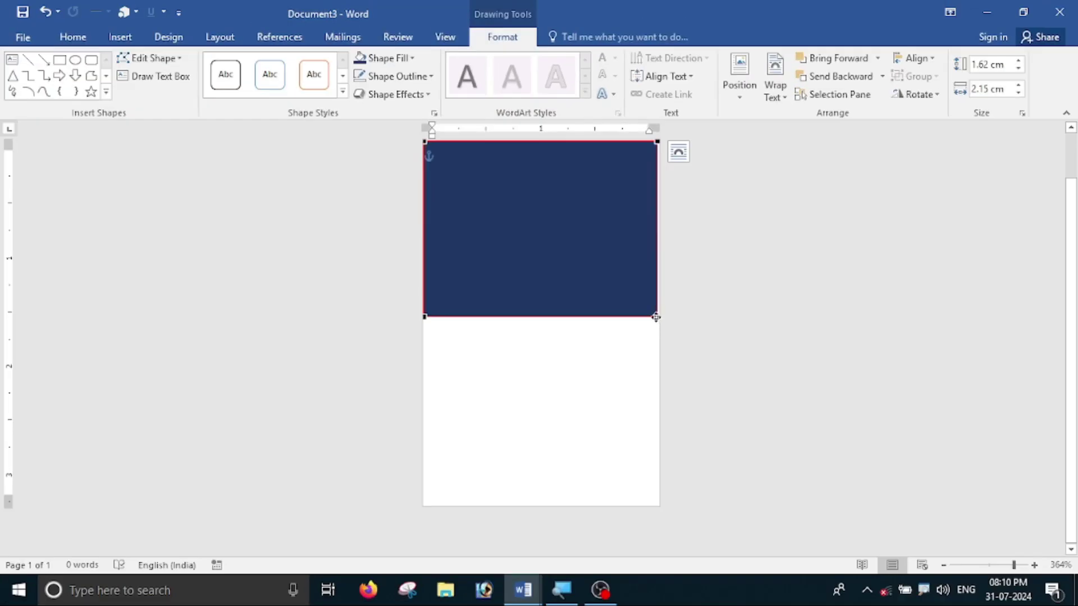
pyautogui.moveTo(656, 317); pyautogui.dragTo(656, 249)
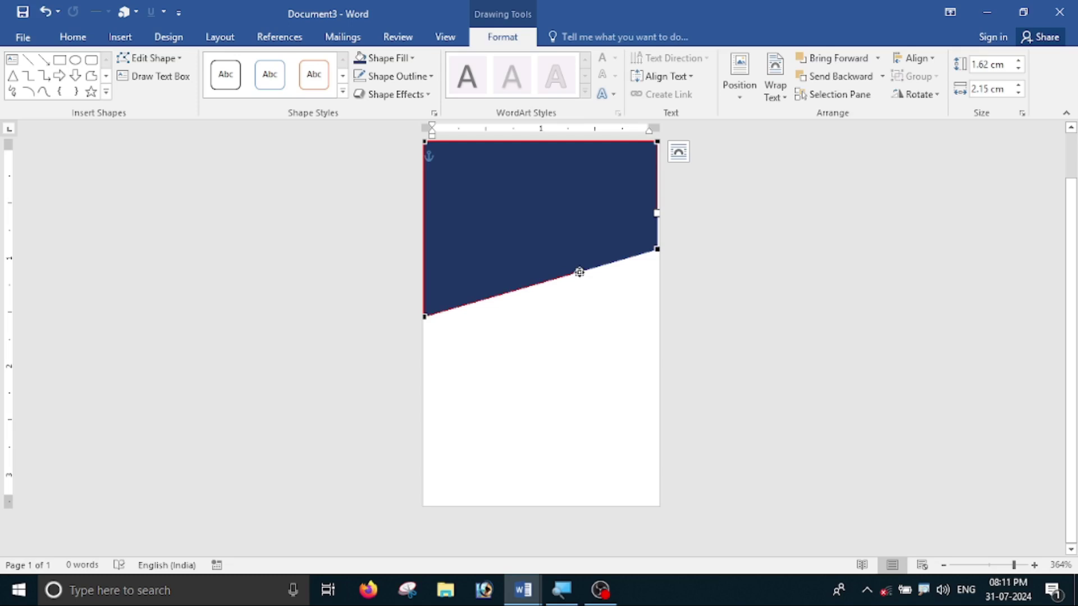
pyautogui.moveTo(581, 272); pyautogui.dragTo(607, 345)
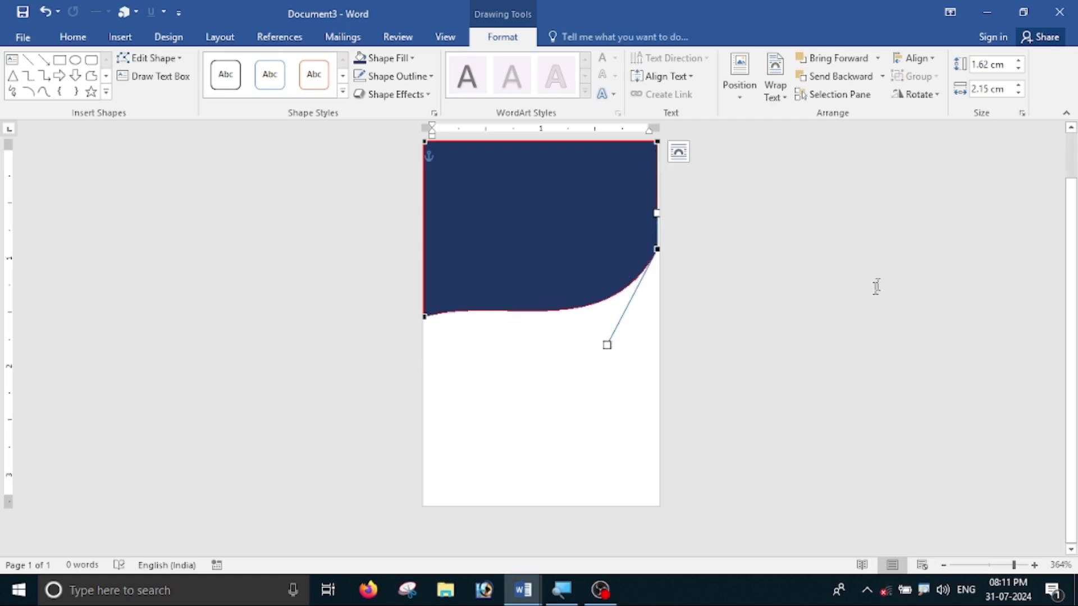
pyautogui.click(850, 294)
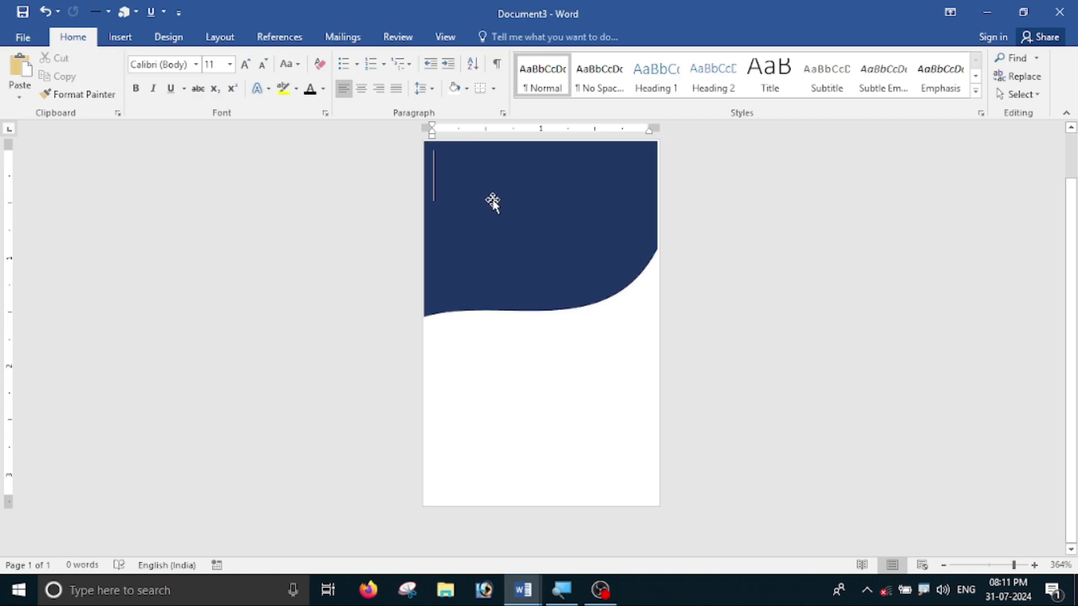
# - Copy and paste the navy wave, placing the duplicate overlapping the original slightly lower
pyautogui.click(447, 179)
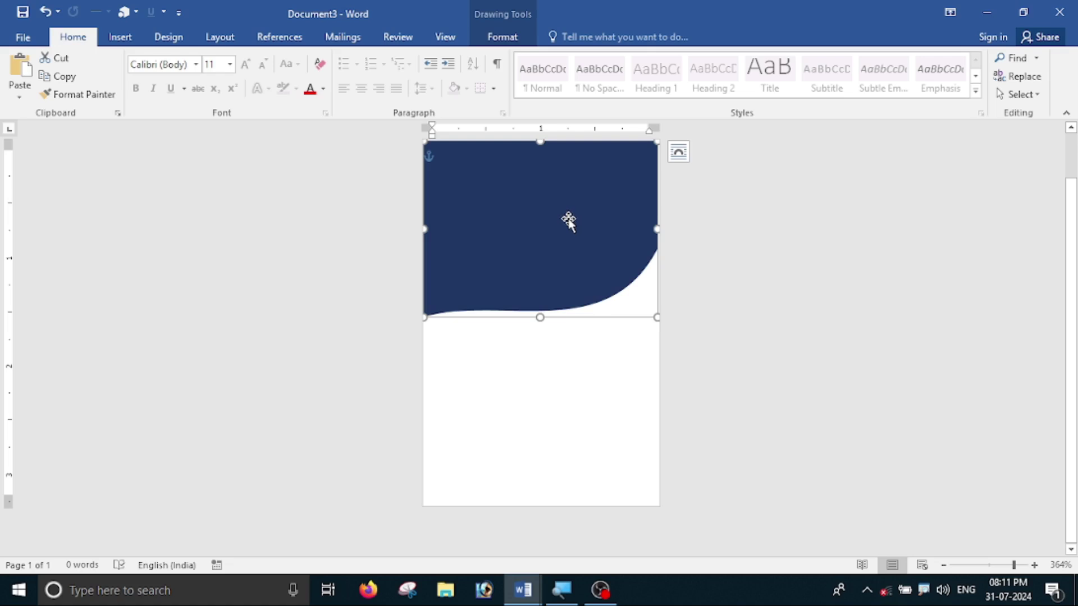
pyautogui.hotkey('ctrl', 'c')
pyautogui.hotkey('ctrl', 'v')
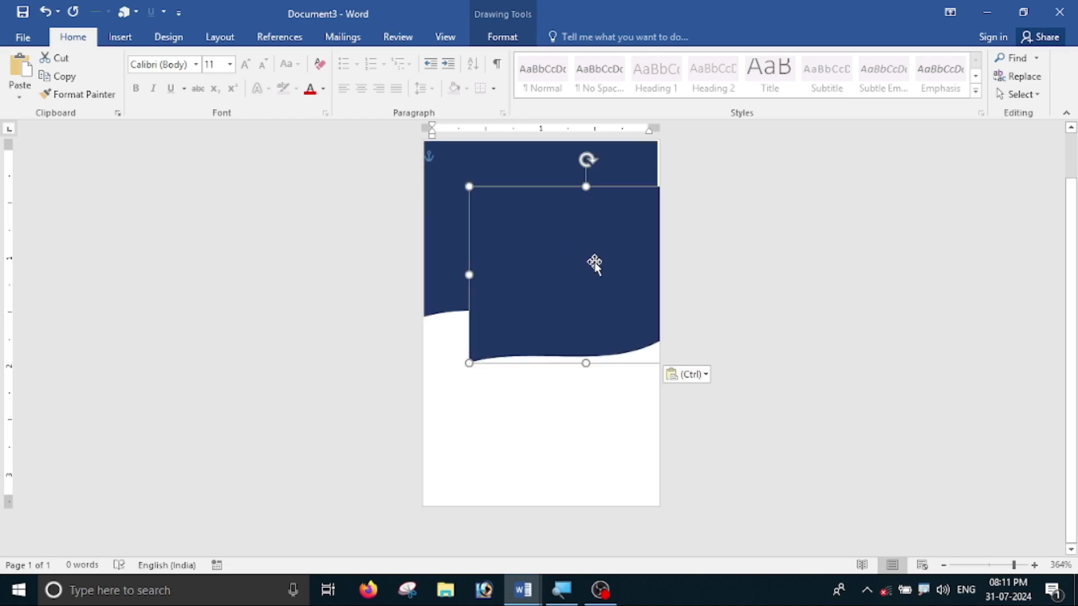
pyautogui.moveTo(584, 272); pyautogui.dragTo(547, 237)
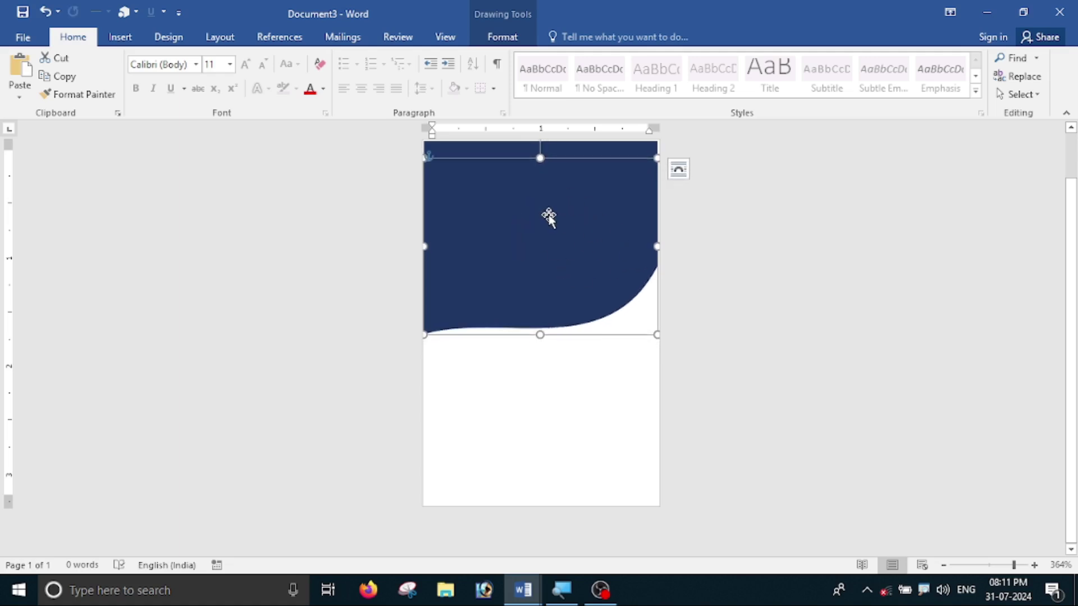
pyautogui.click(502, 37)
pyautogui.click(404, 58)
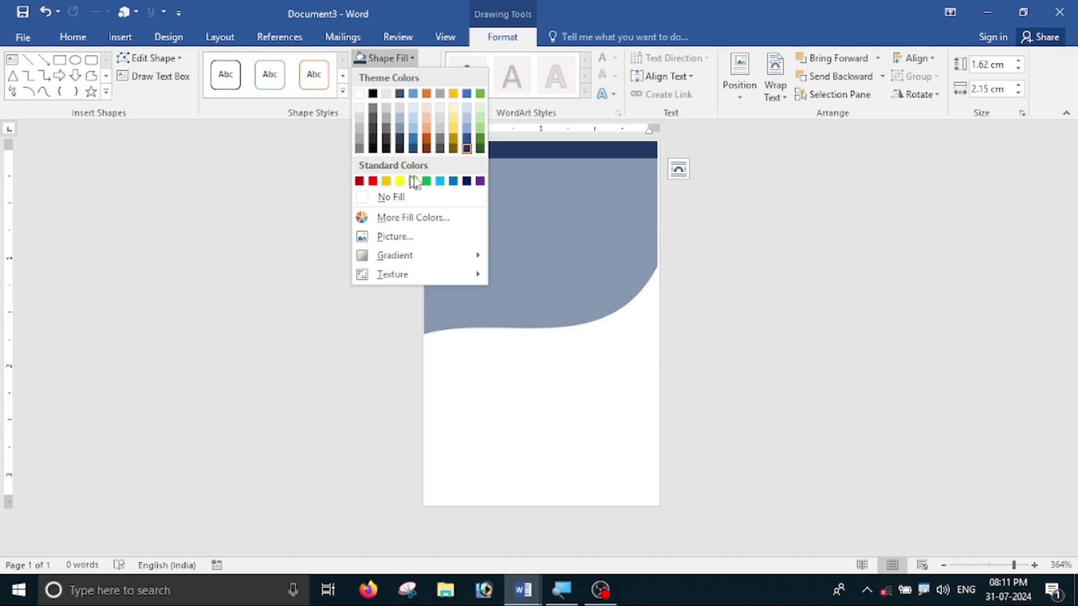
# - Fill the duplicate wave with Blue, Lighter 40% and send it behind the navy wave
pyautogui.click(468, 128)
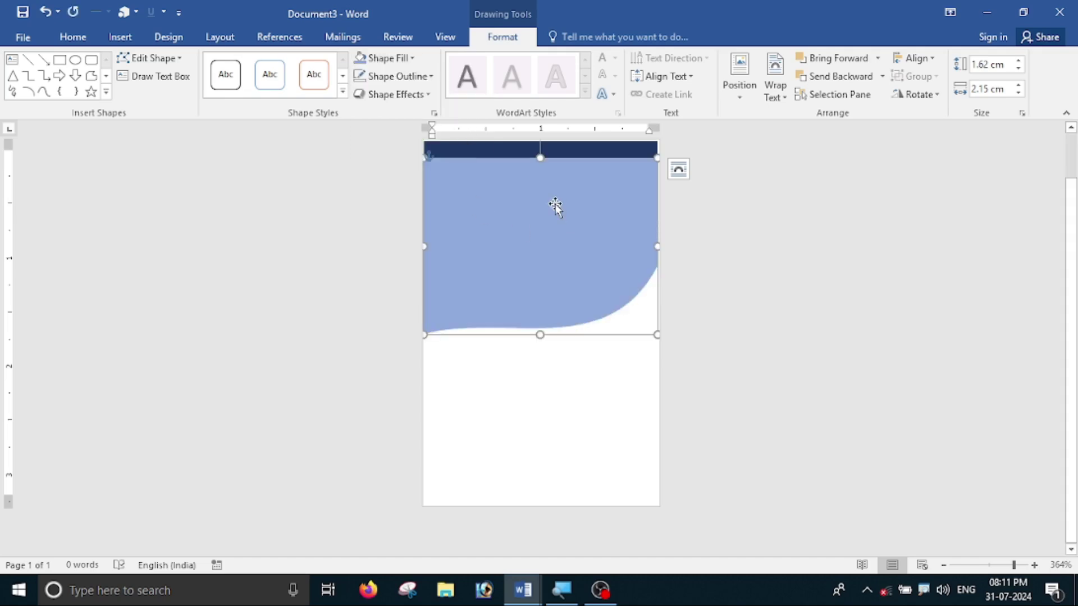
pyautogui.click(550, 378)
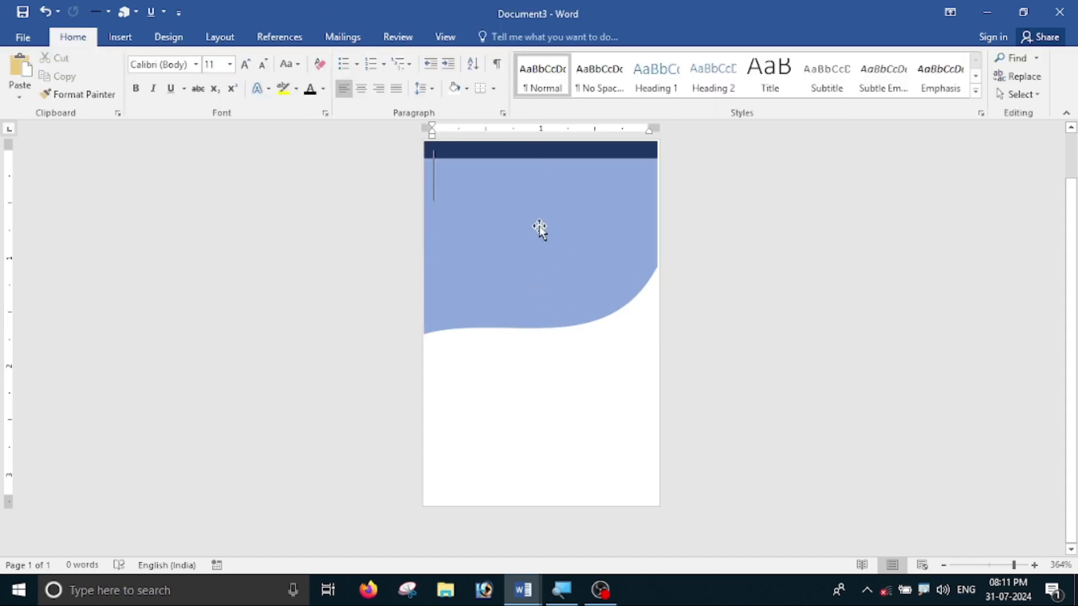
pyautogui.click(541, 223)
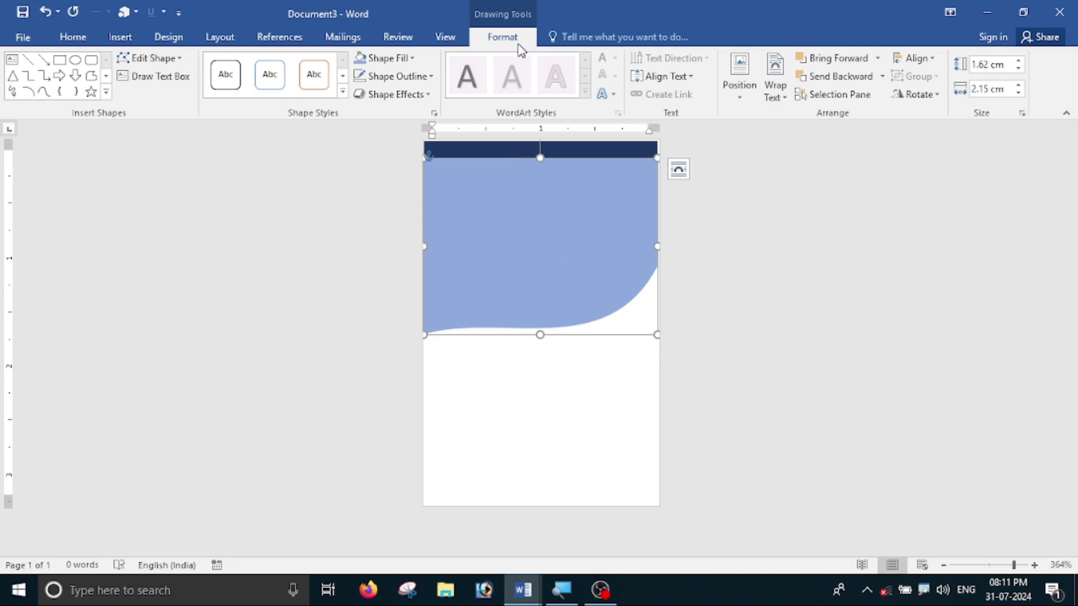
pyautogui.click(828, 87)
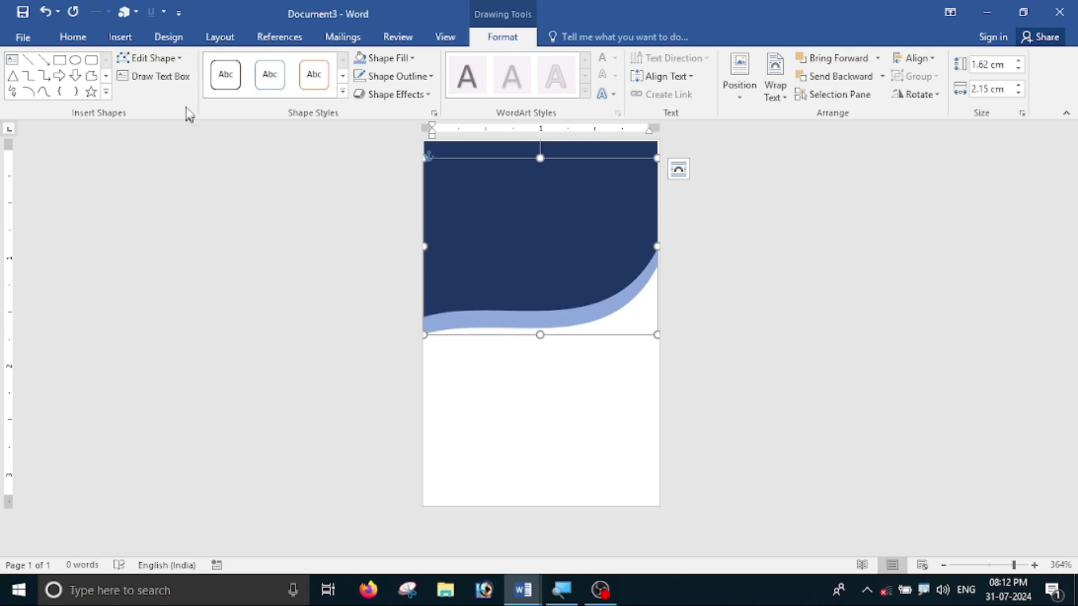
pyautogui.click(171, 60)
# - Edit the light blue wave's points, raising its lower-left point and deepening the right-side curve
pyautogui.click(177, 106)
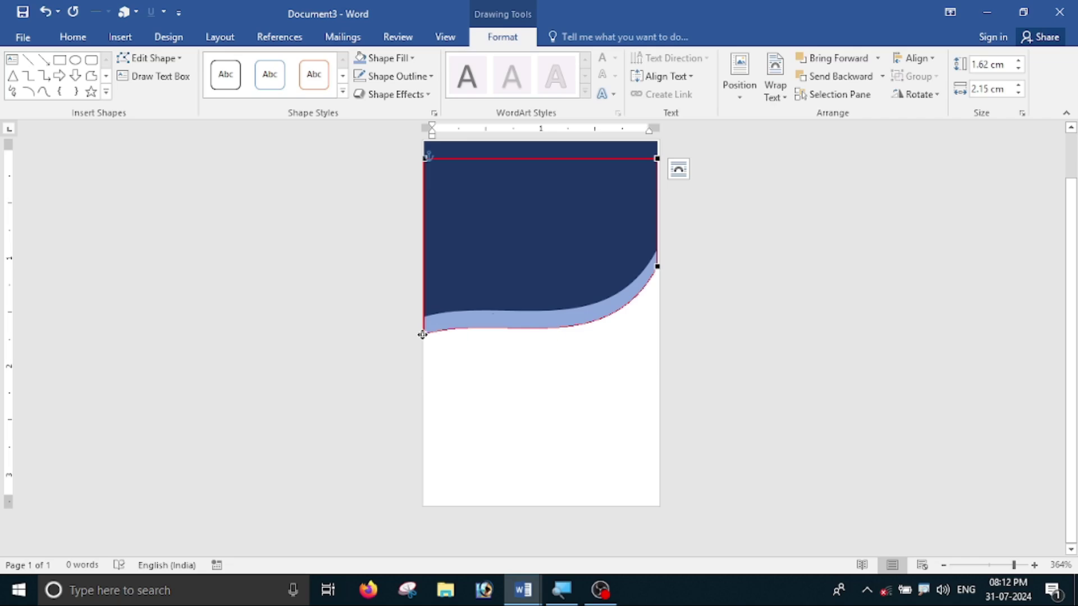
pyautogui.moveTo(422, 334); pyautogui.dragTo(424, 318)
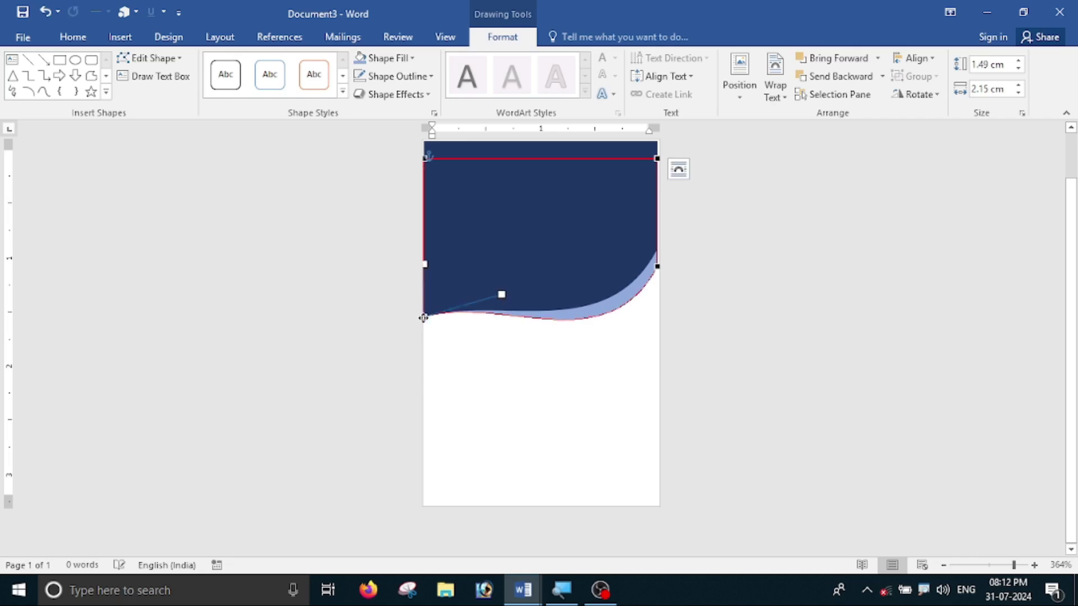
pyautogui.click(655, 269)
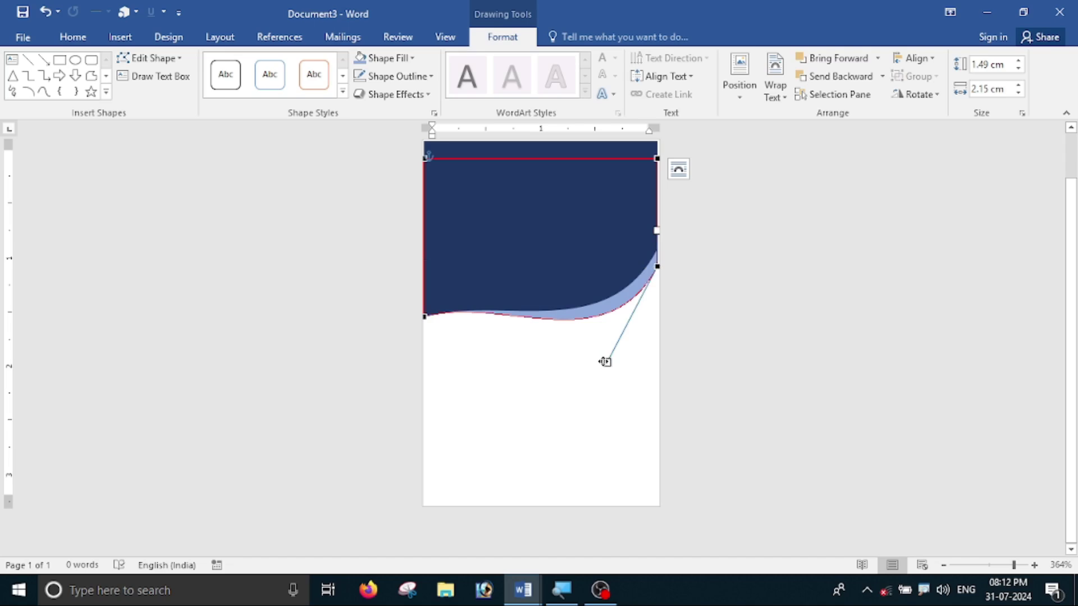
pyautogui.moveTo(604, 362); pyautogui.dragTo(619, 381)
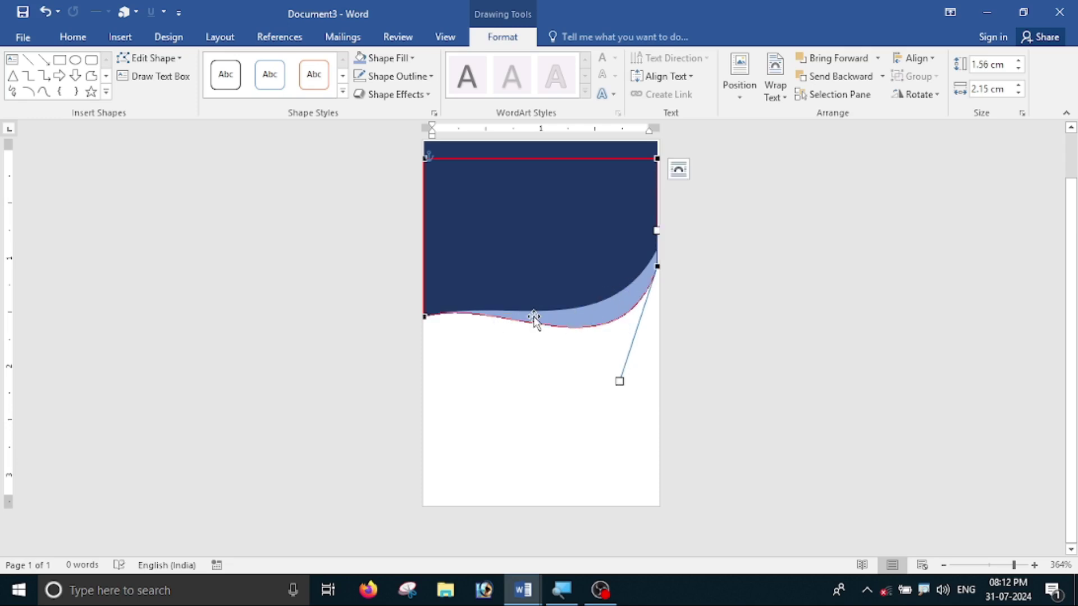
pyautogui.click(872, 239)
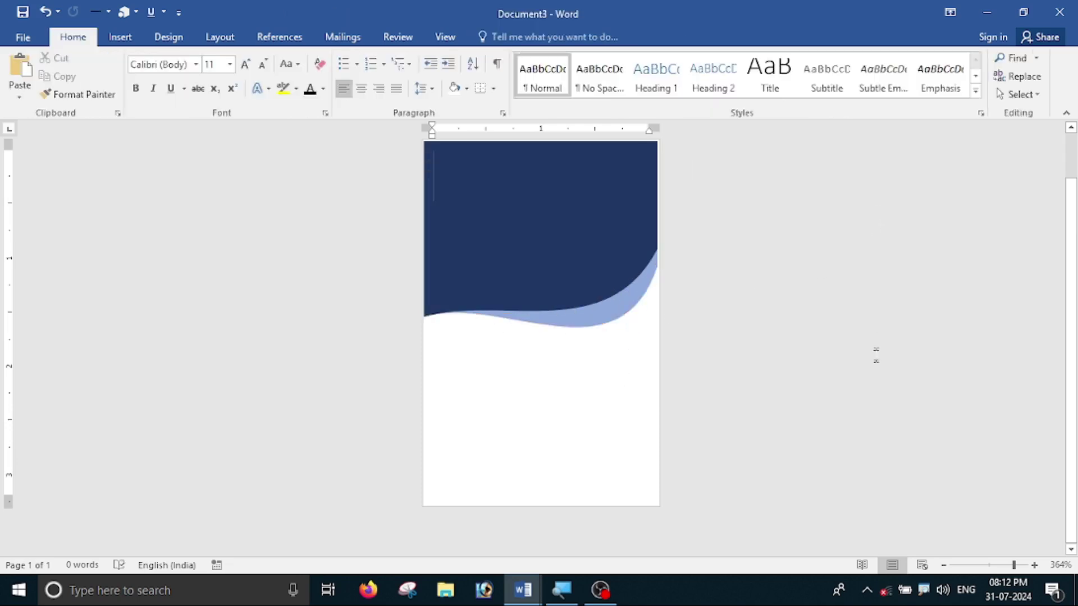
# - Apply an Outer shadow preset to the light blue wave
pyautogui.keyDown('ctrl'); pyautogui.scroll(2, 631, 321); pyautogui.keyUp('ctrl')
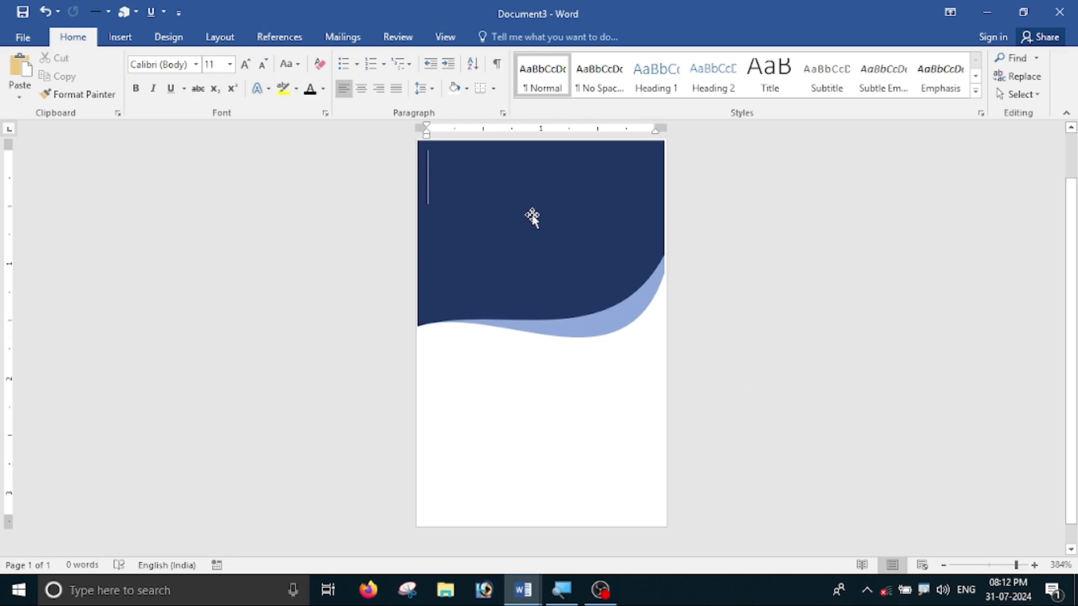
pyautogui.click(596, 336)
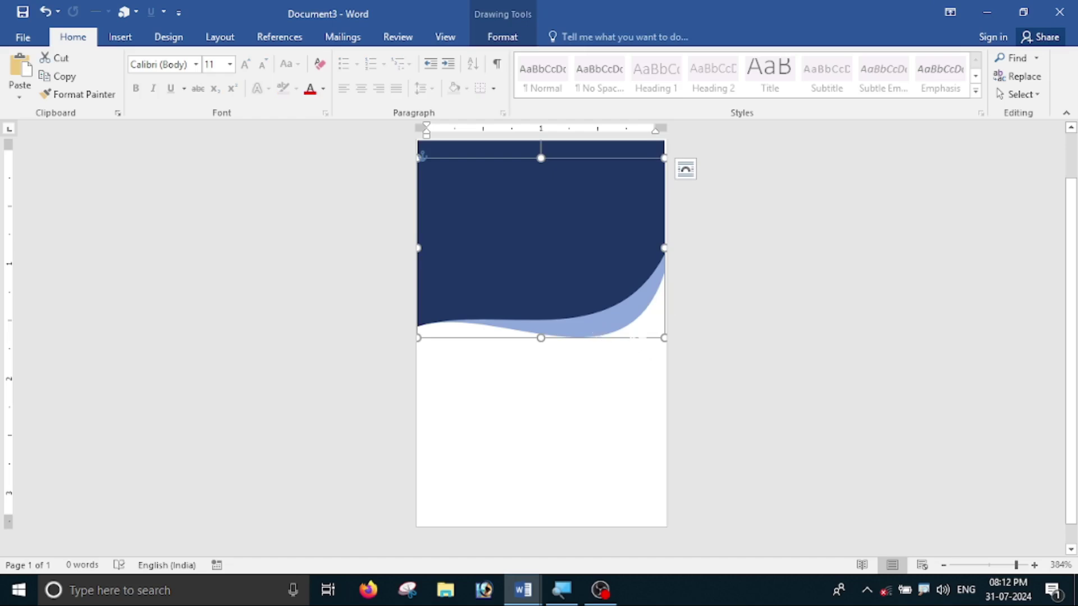
pyautogui.click(504, 38)
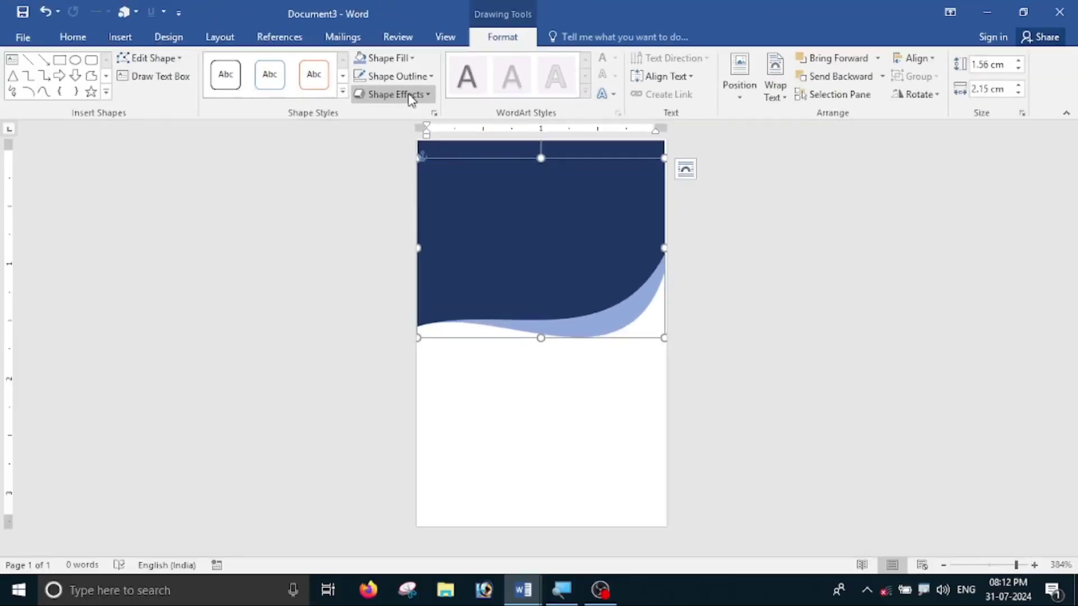
pyautogui.click(412, 95)
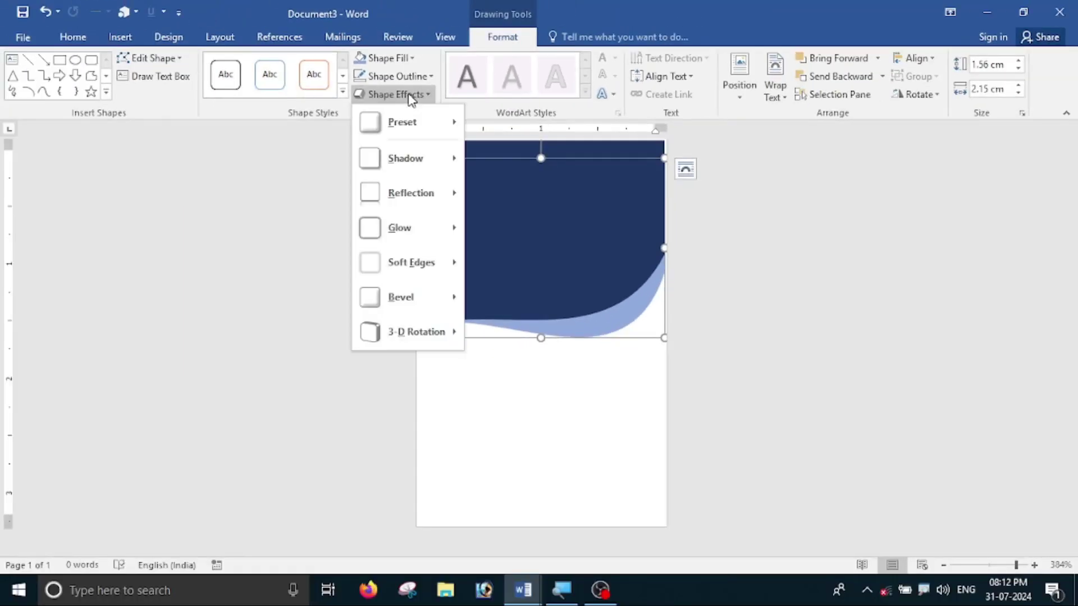
pyautogui.moveTo(412, 172)
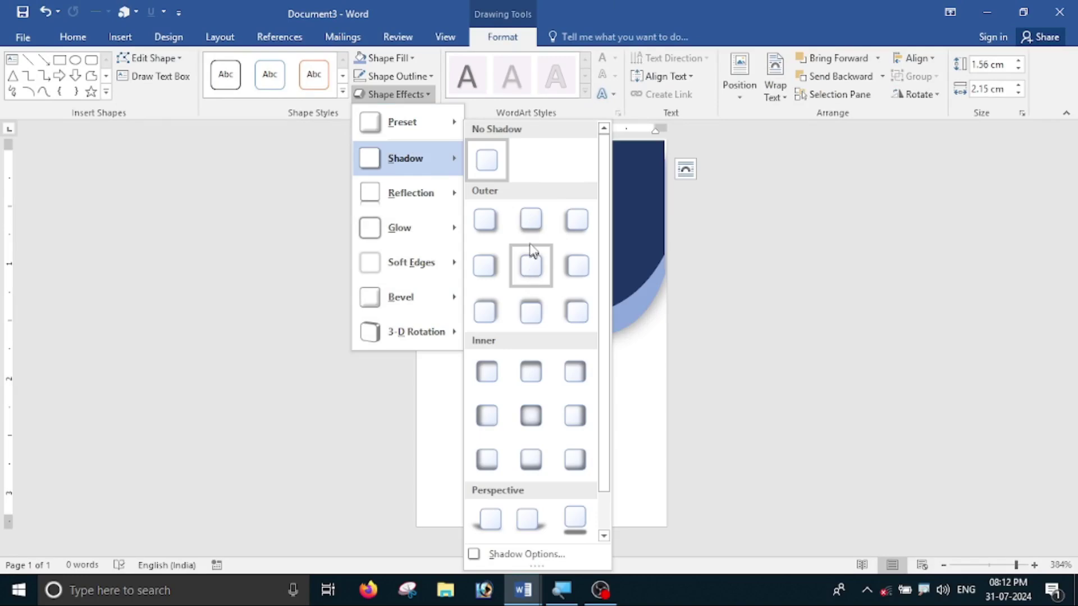
pyautogui.click(531, 219)
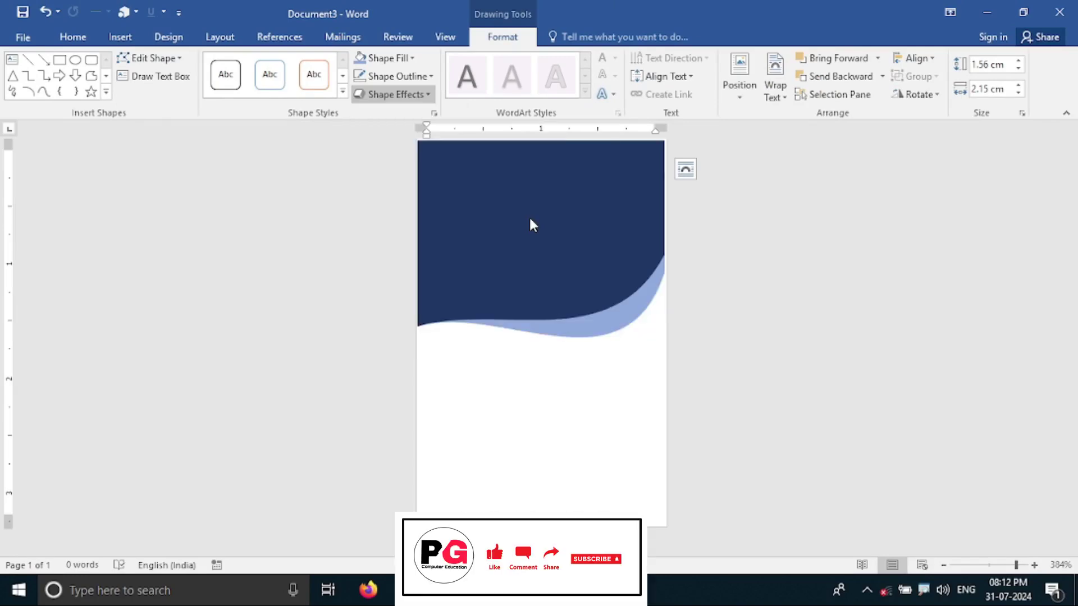
pyautogui.click(741, 315)
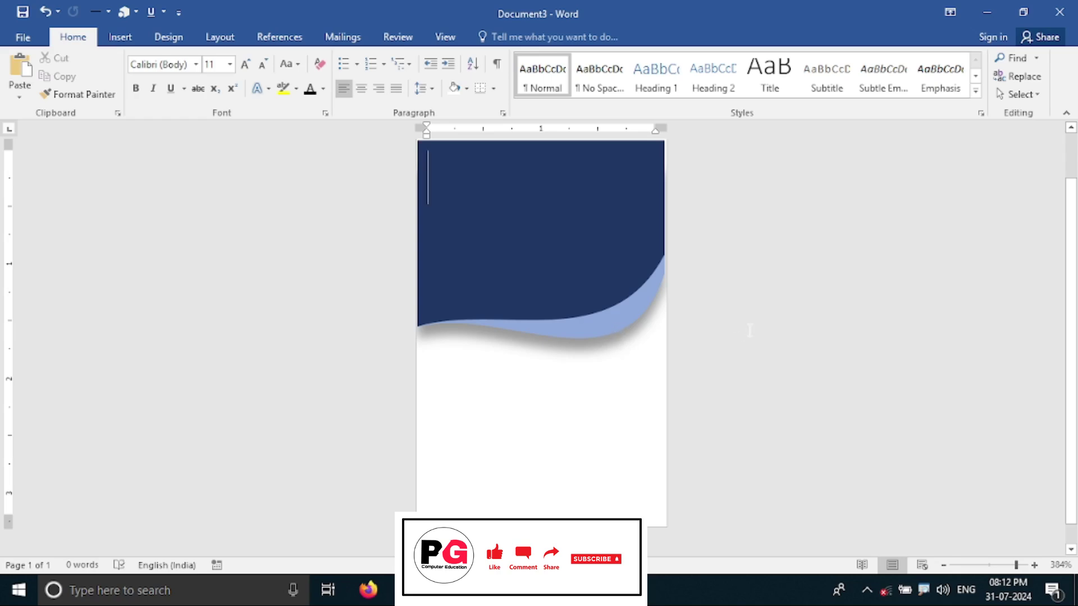
# - Draw a thin rectangle across the bottom edge of the card page
pyautogui.scroll(-1, 751, 331)
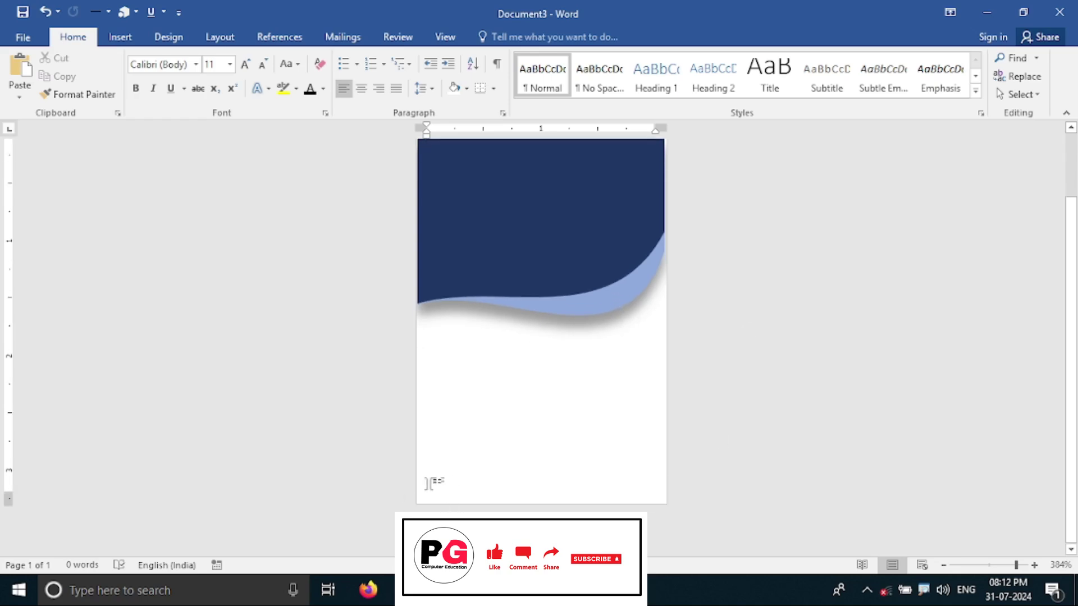
pyautogui.click(120, 37)
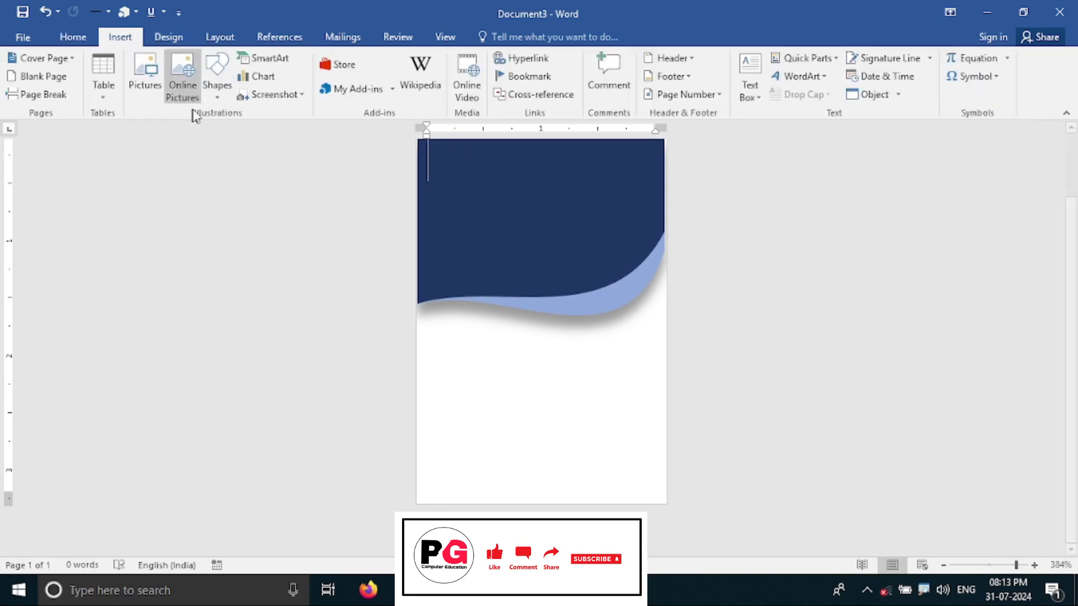
pyautogui.click(219, 92)
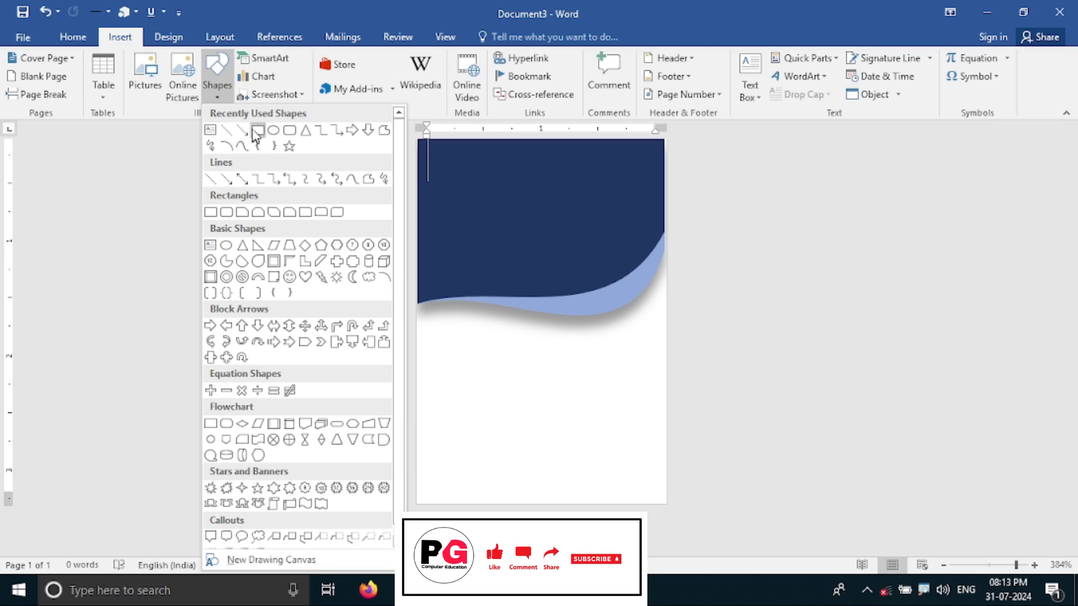
pyautogui.click(257, 131)
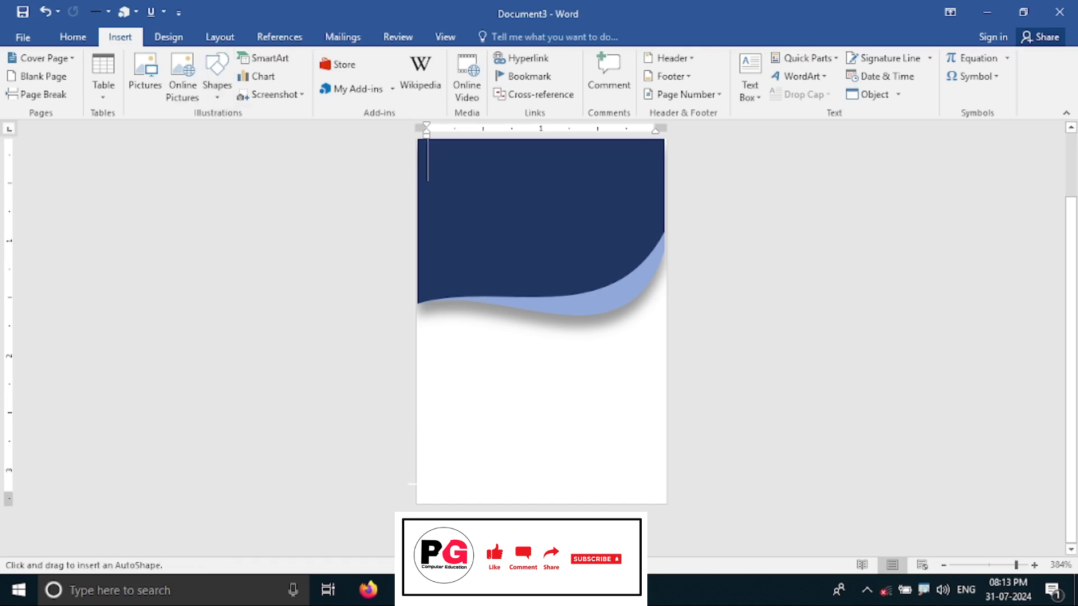
pyautogui.moveTo(415, 483); pyautogui.dragTo(663, 499)
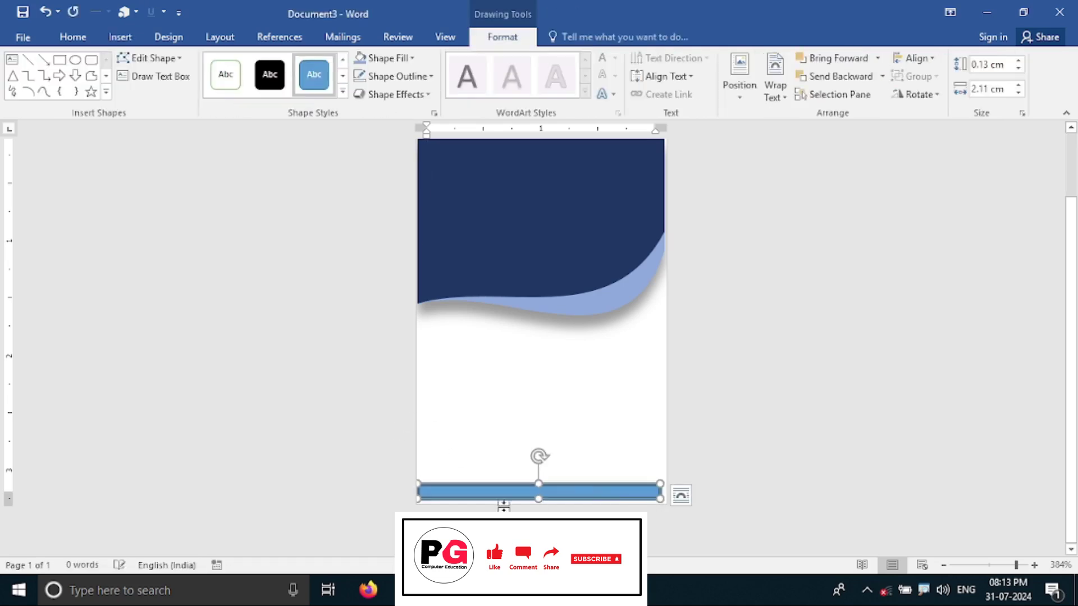
pyautogui.moveTo(539, 500); pyautogui.dragTo(539, 504)
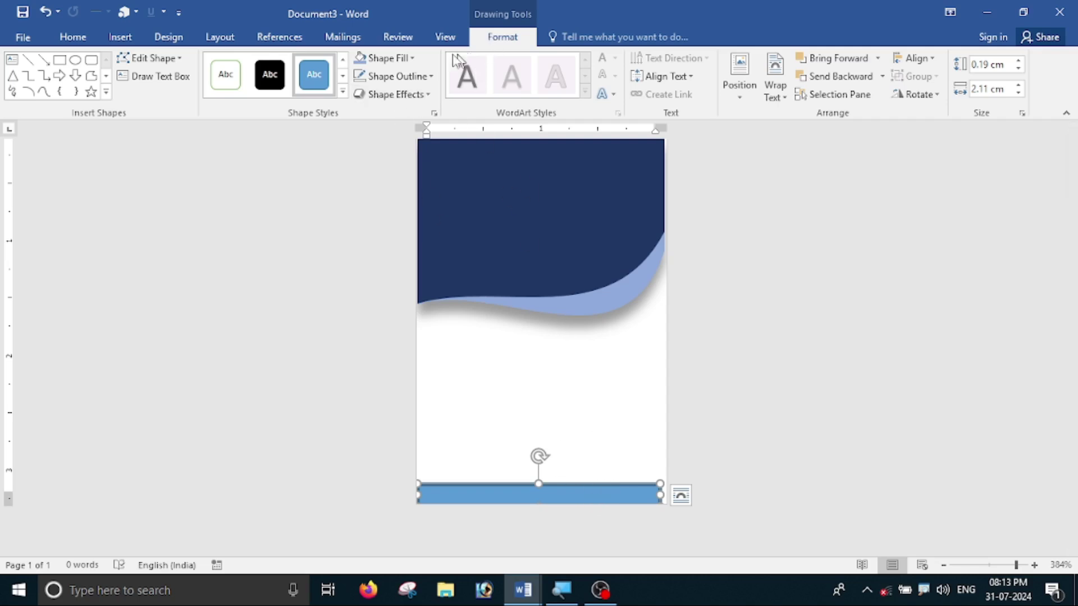
# - Fill the strip dark navy, remove its outline, and widen it to the page's right edge
pyautogui.click(386, 58)
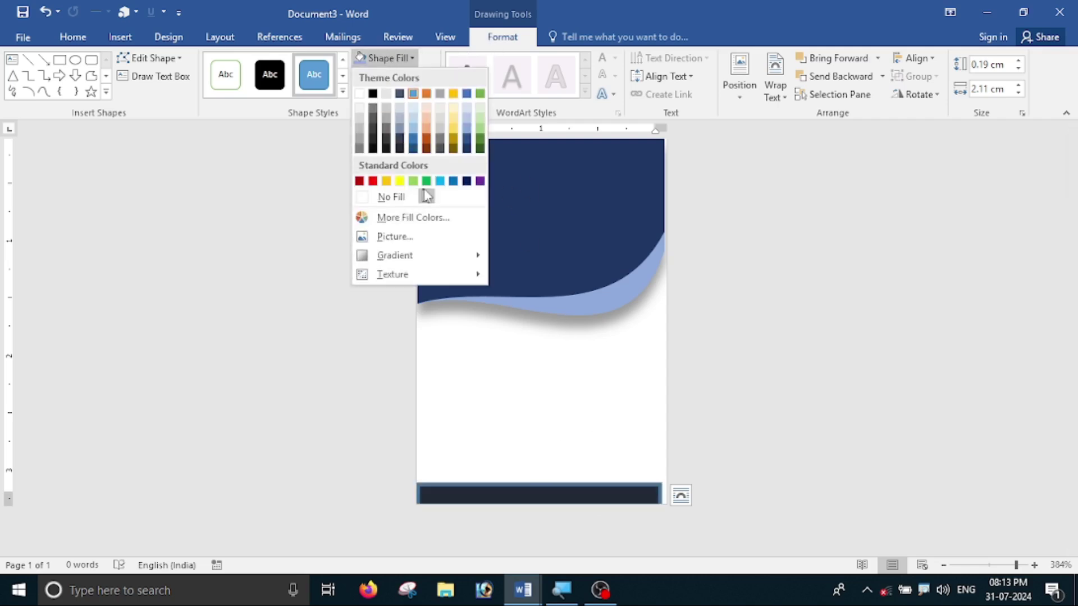
pyautogui.click(468, 149)
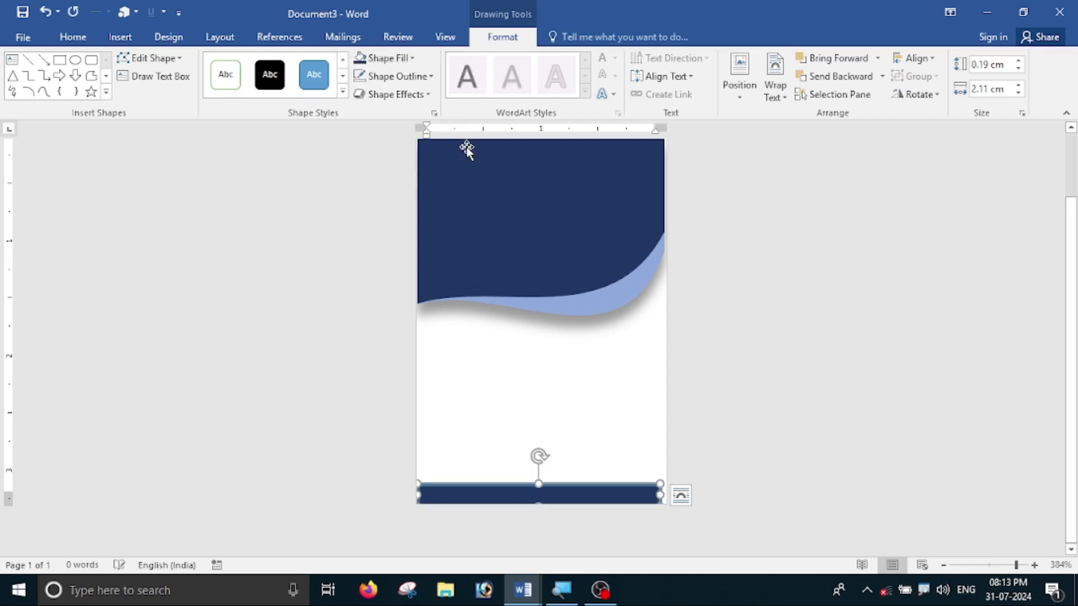
pyautogui.click(409, 77)
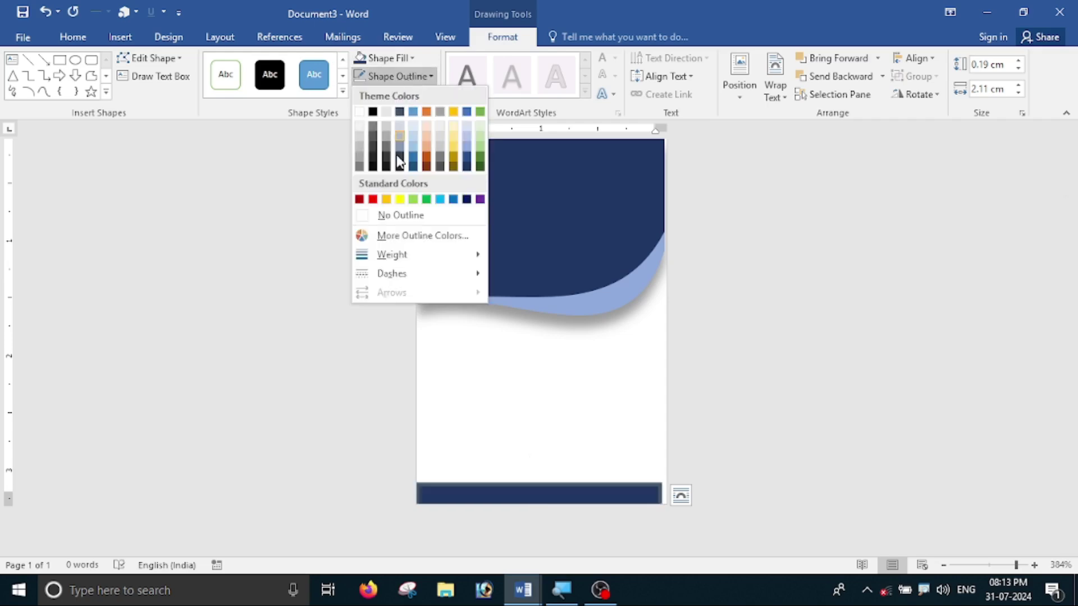
pyautogui.click(400, 217)
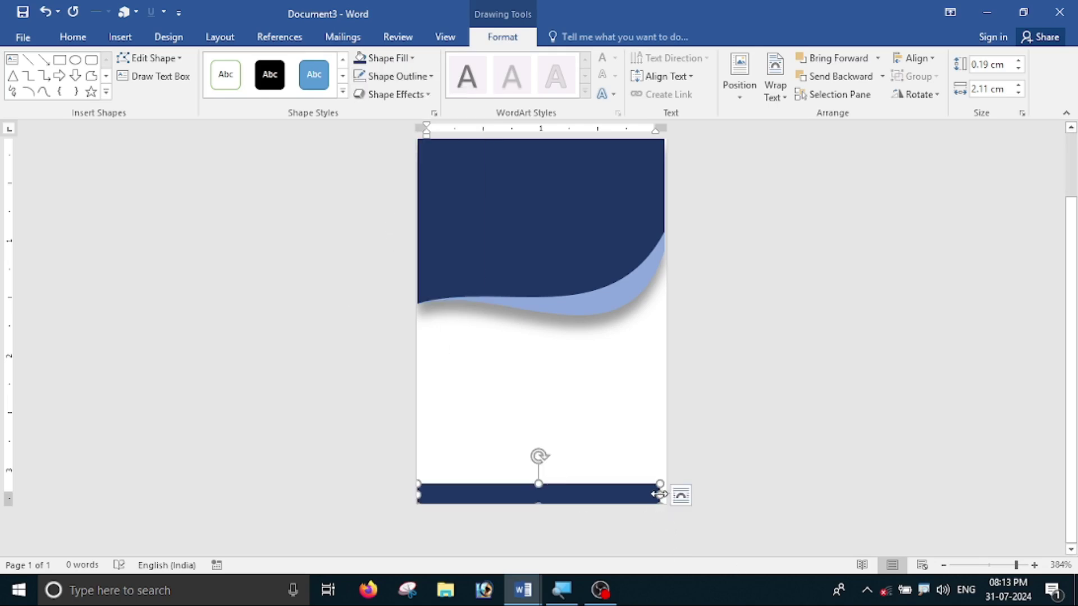
pyautogui.moveTo(661, 494); pyautogui.dragTo(667, 493)
pyautogui.click(714, 499)
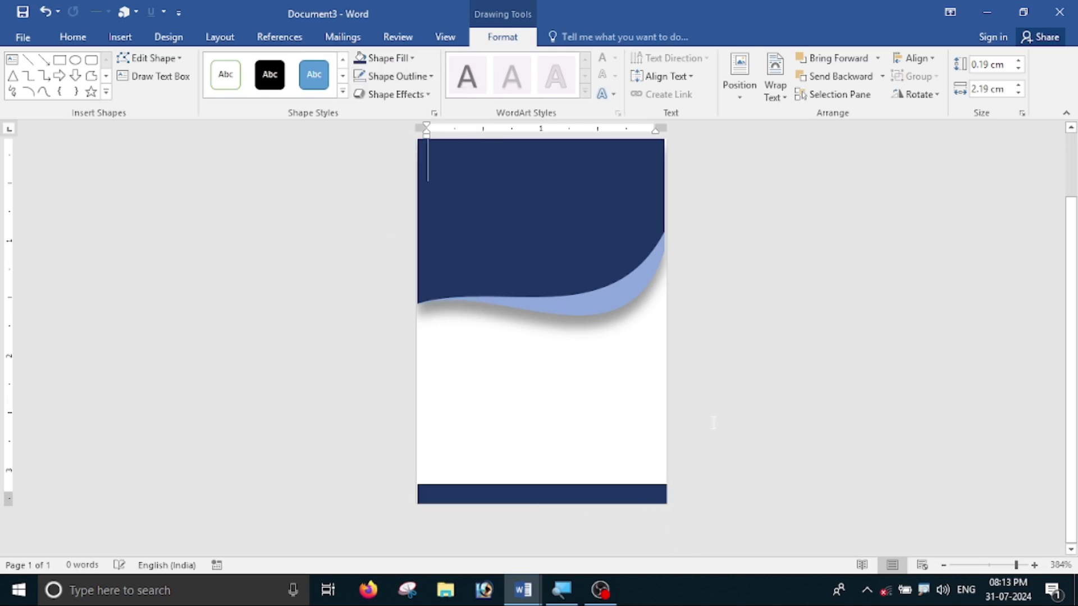
pyautogui.scroll(6, 636, 499)
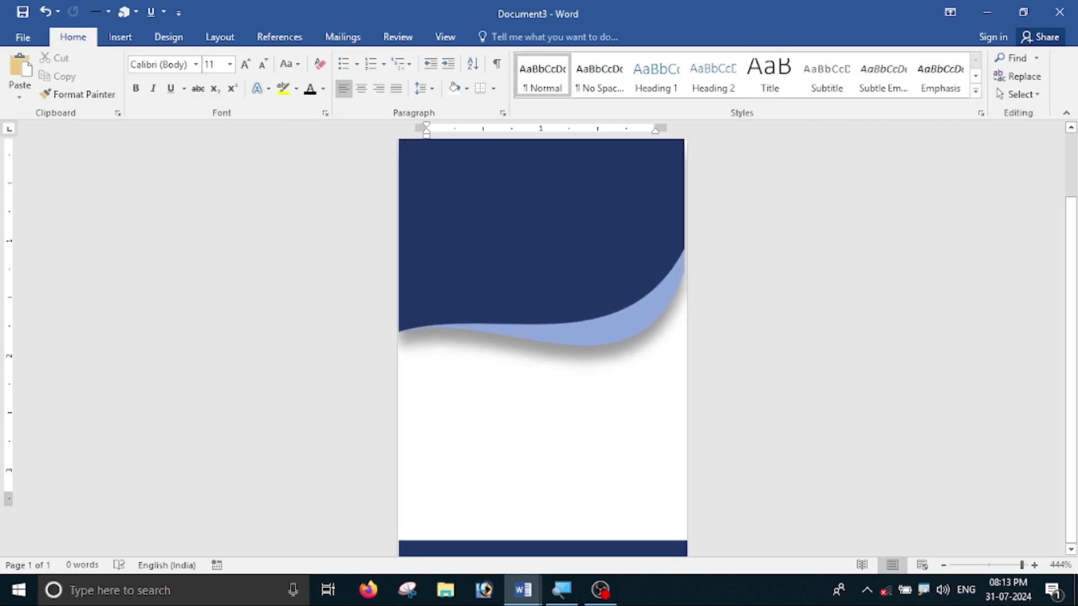
# - Draw a rounded rectangle, shrink it to 0.87 × 0.87 cm, and place it on the wave's edge near centre
pyautogui.scroll(5, 631, 484)
pyautogui.scroll(-5, 634, 475)
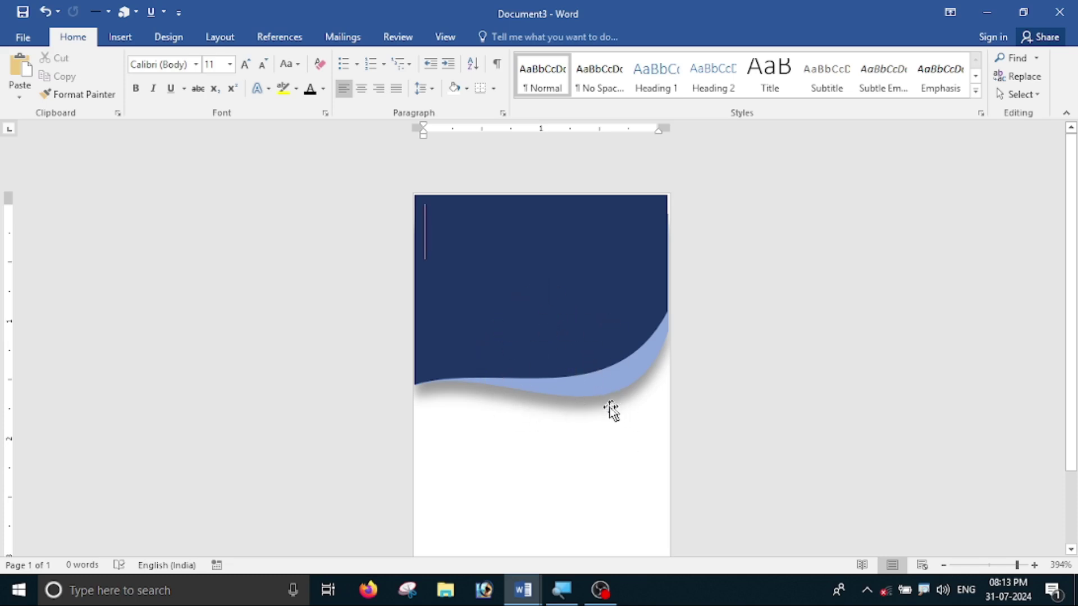
pyautogui.click(121, 37)
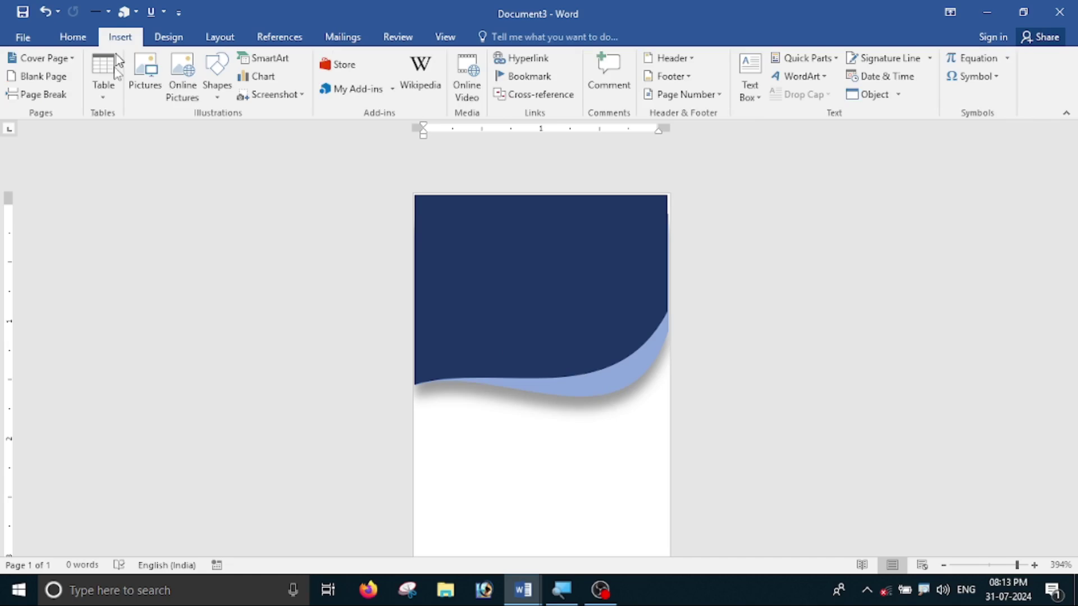
pyautogui.click(225, 101)
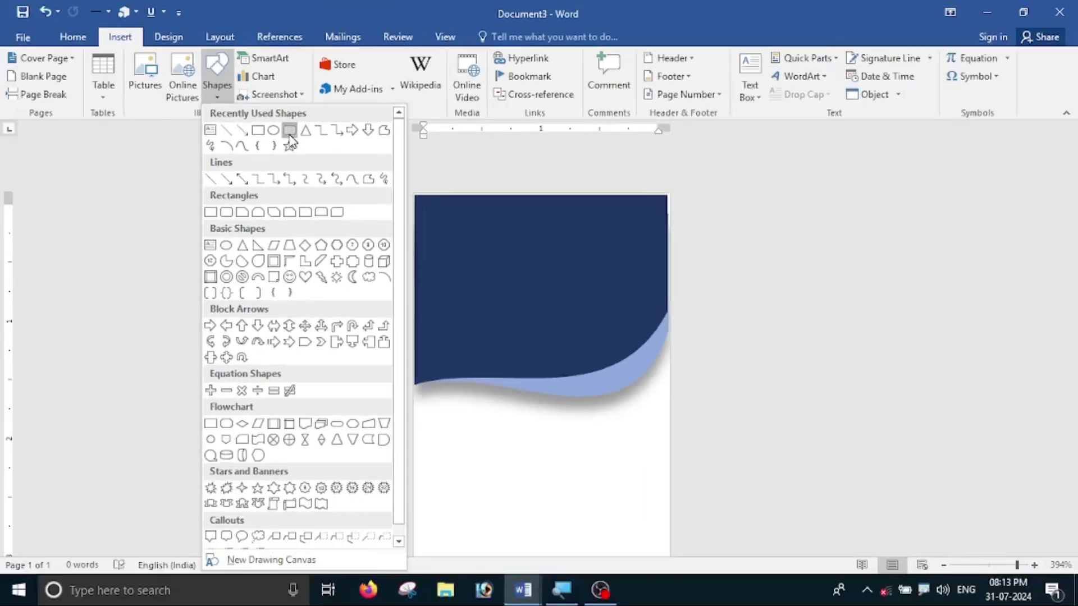
pyautogui.click(289, 134)
pyautogui.moveTo(479, 311)
pyautogui.mouseDown()
pyautogui.moveTo(544, 397)
pyautogui.moveTo(607, 442)
pyautogui.mouseUp()
pyautogui.moveTo(575, 409); pyautogui.dragTo(570, 395)
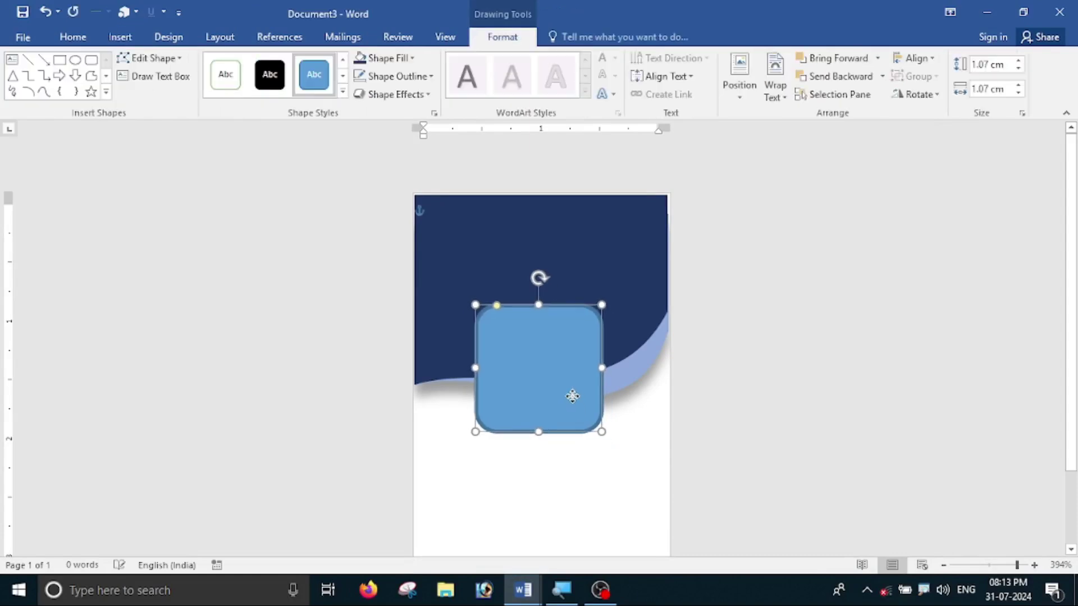
pyautogui.moveTo(602, 432); pyautogui.dragTo(578, 406)
pyautogui.moveTo(548, 365); pyautogui.dragTo(560, 394)
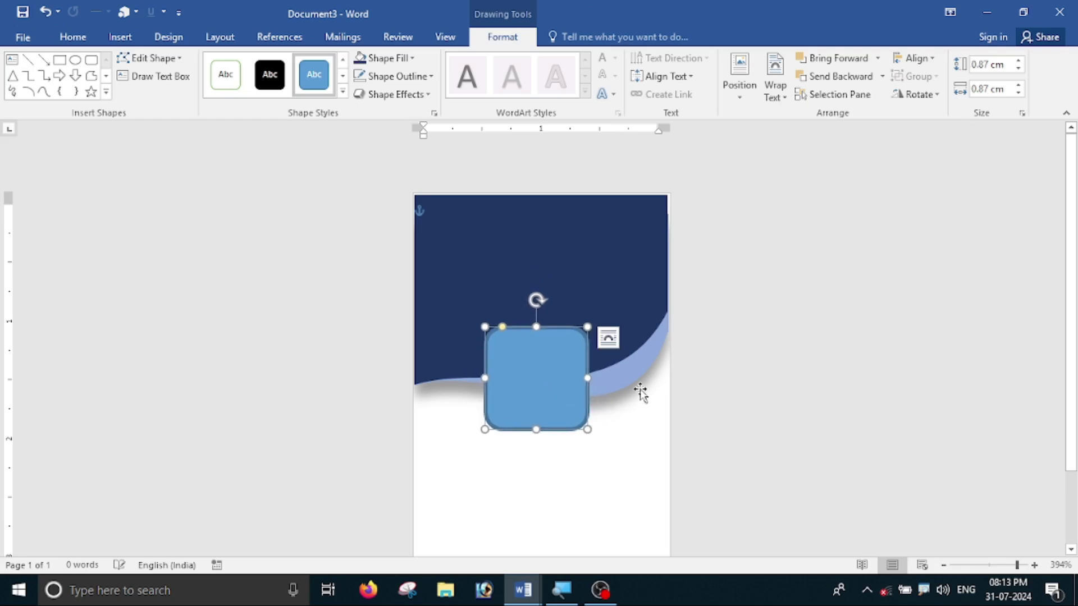
pyautogui.scroll(-2, 640, 392)
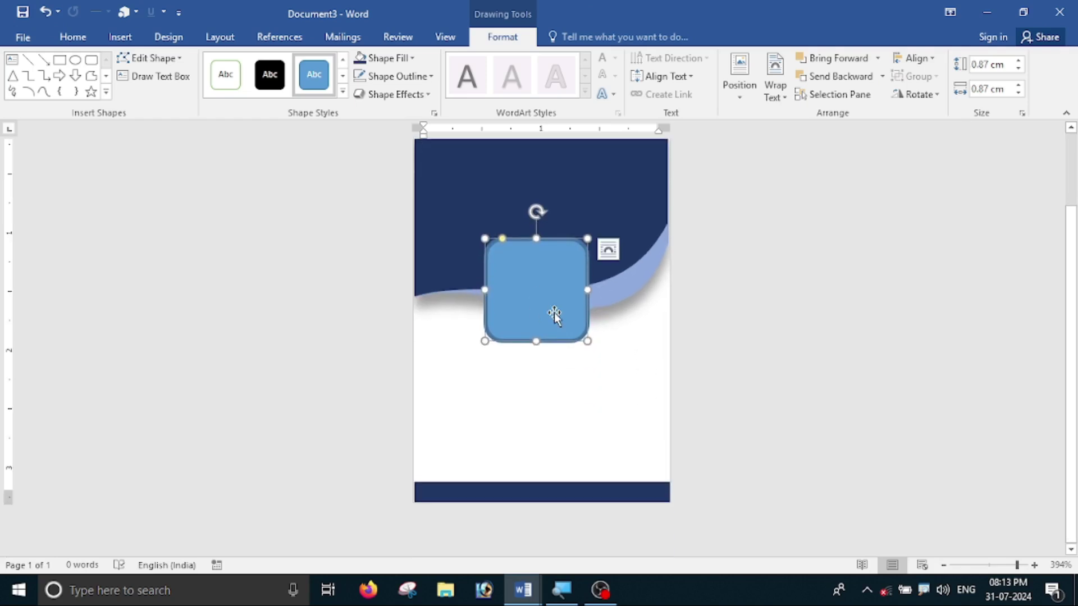
pyautogui.click(411, 58)
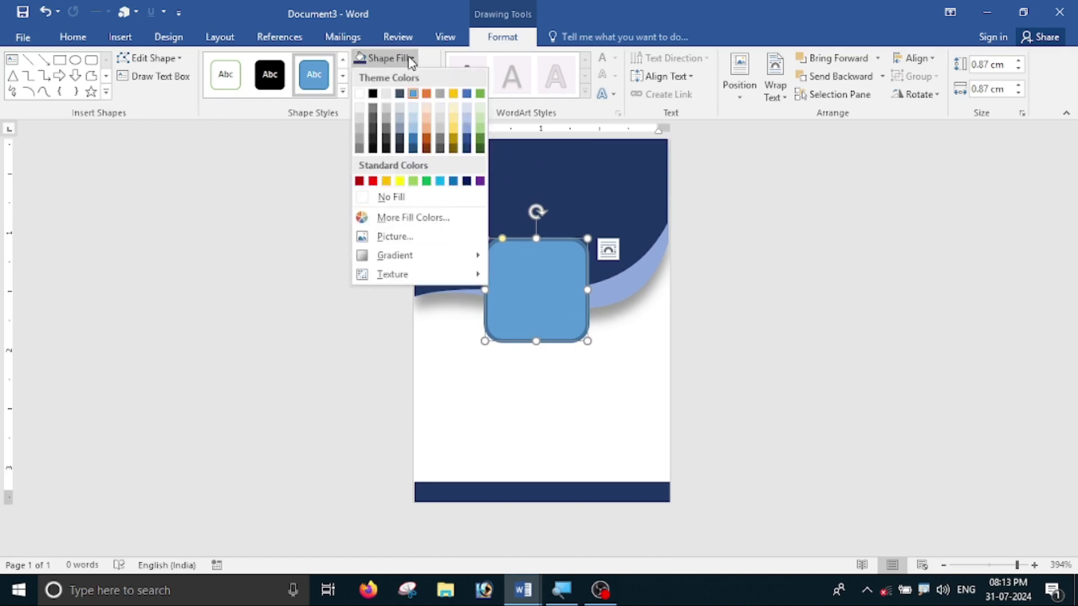
# - Fill the rounded square with the local photo IMG_20240602_063052.jpg and give it a white outline
pyautogui.click(398, 237)
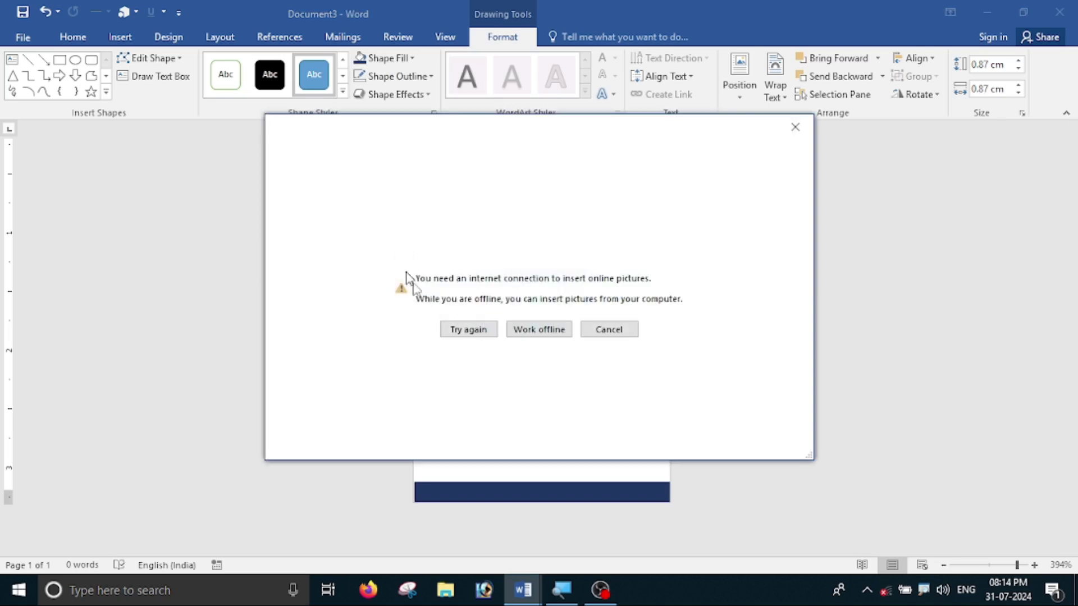
pyautogui.click(561, 335)
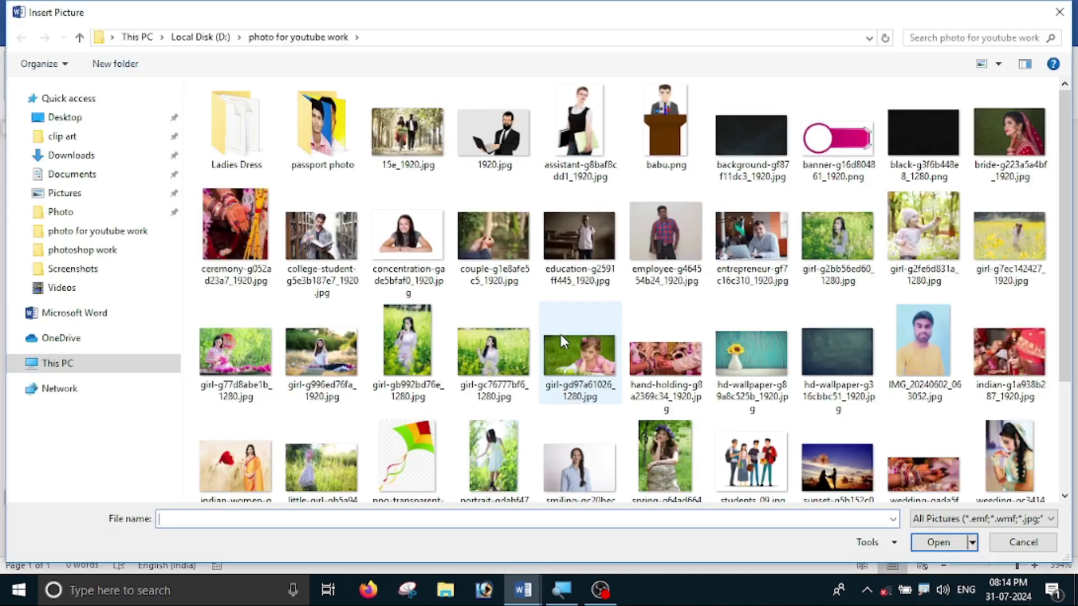
pyautogui.scroll(-2, 365, 258)
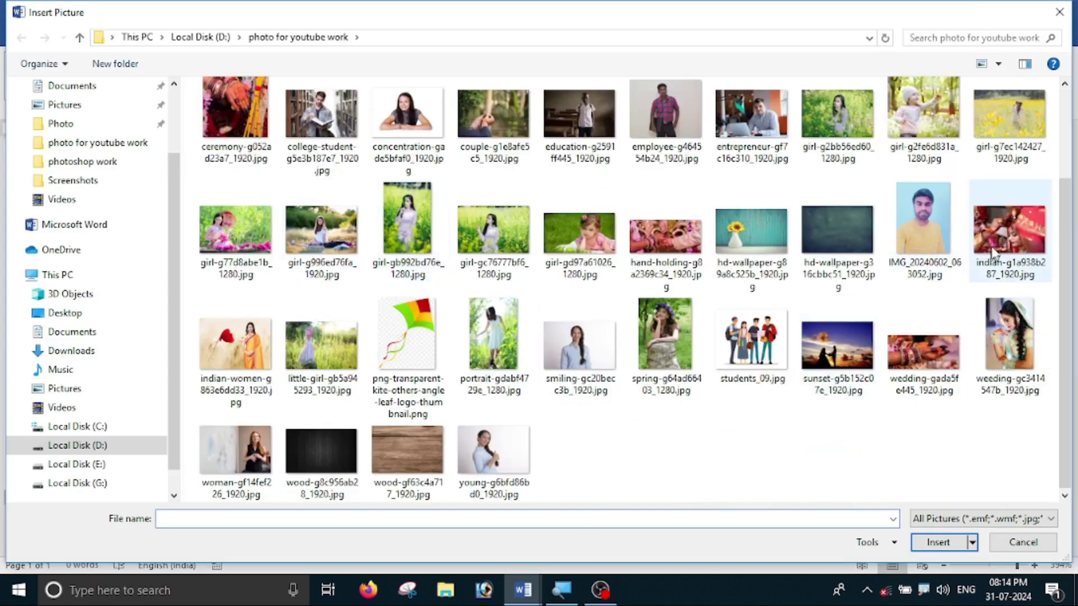
pyautogui.click(925, 227)
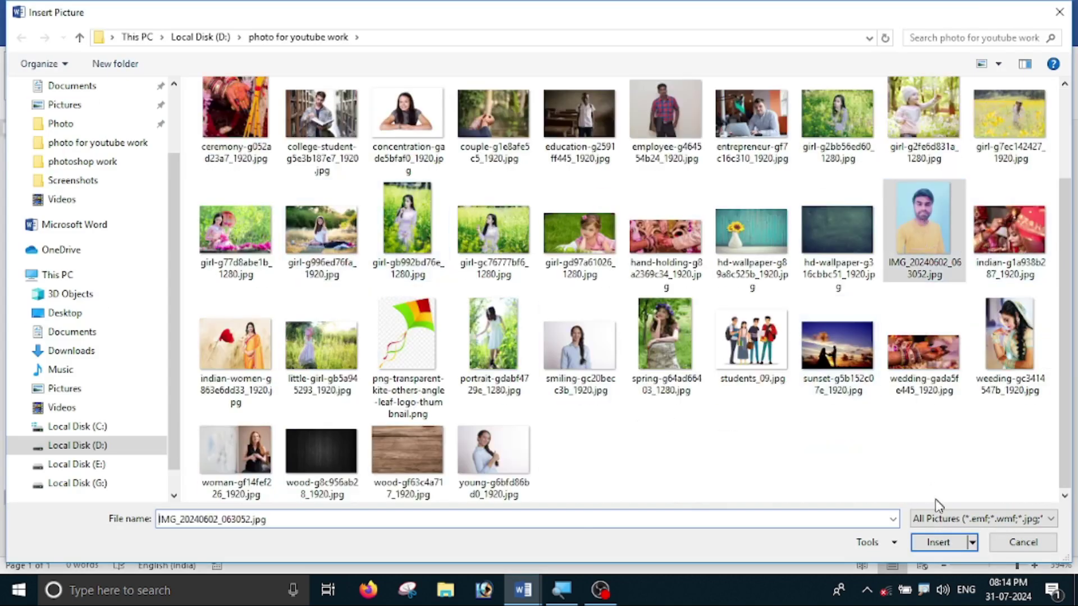
pyautogui.click(936, 542)
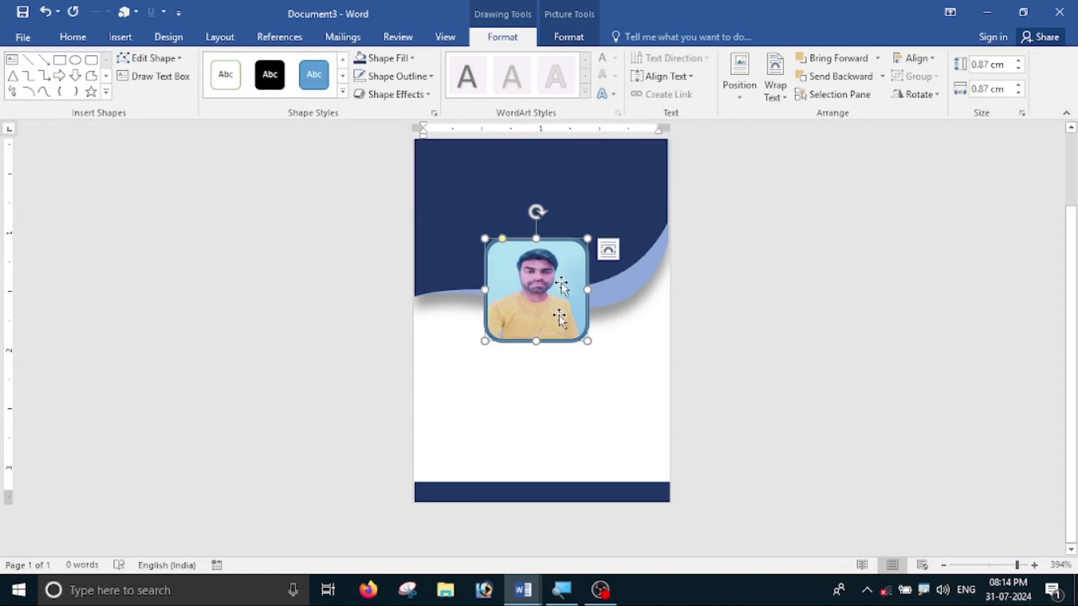
pyautogui.click(398, 76)
pyautogui.click(360, 112)
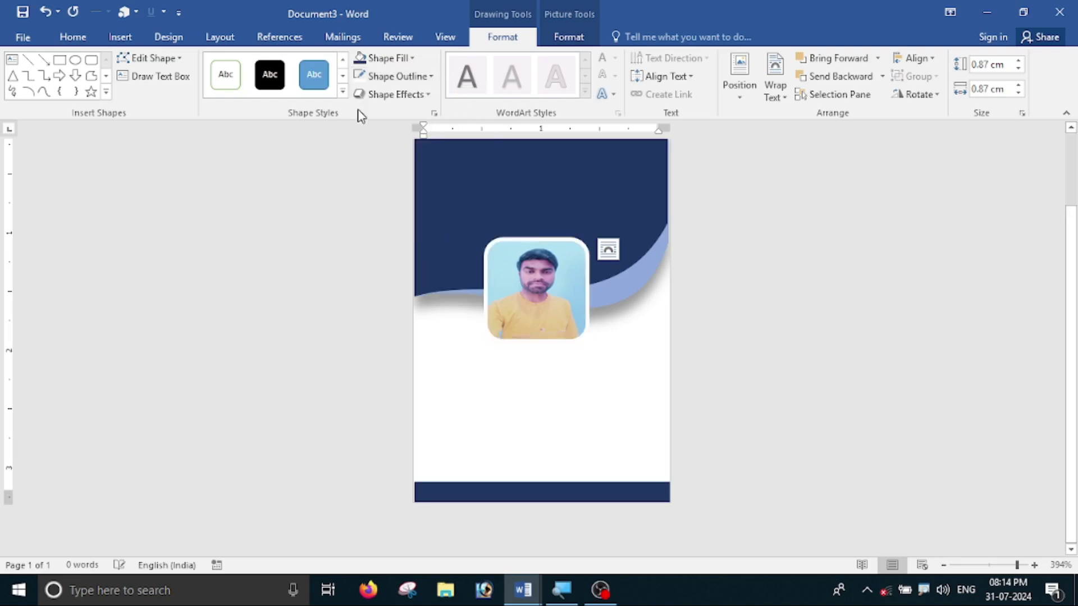
# - Set the photo frame's white outline weight to 1 pt
pyautogui.click(783, 346)
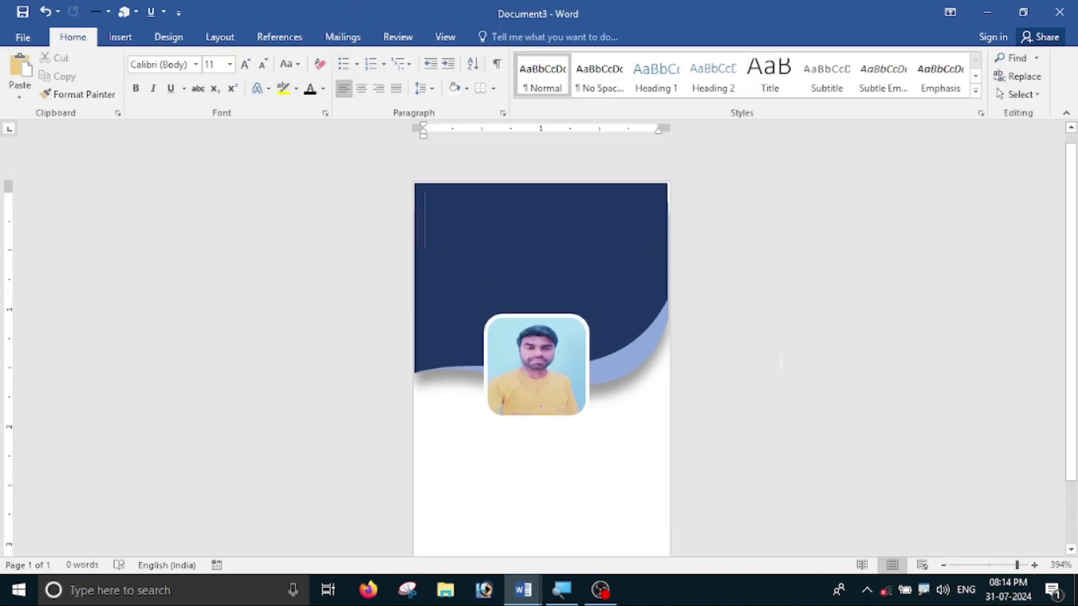
pyautogui.click(550, 249)
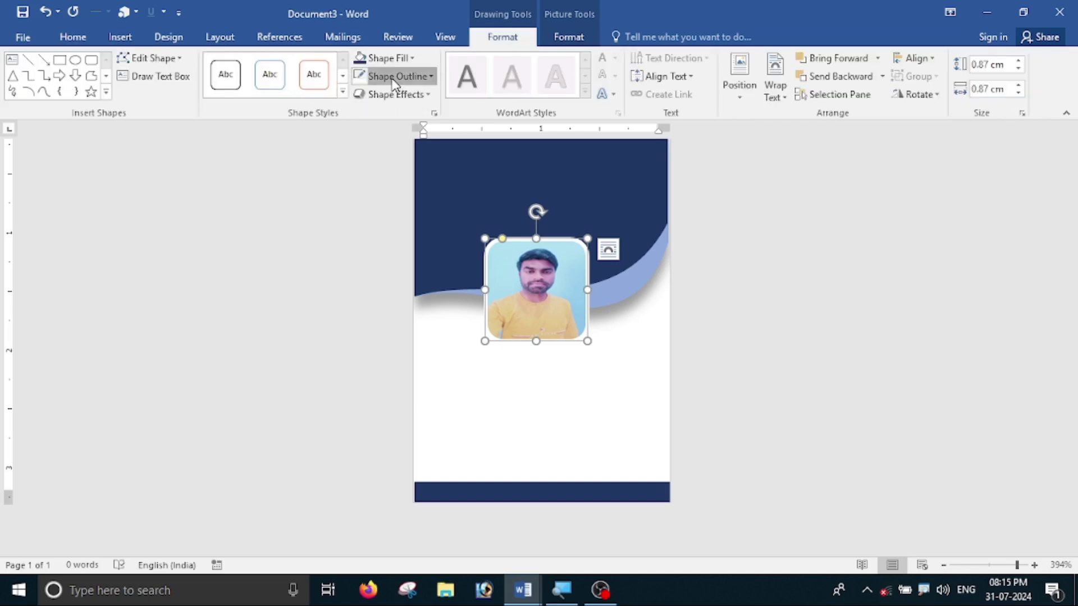
pyautogui.click(397, 76)
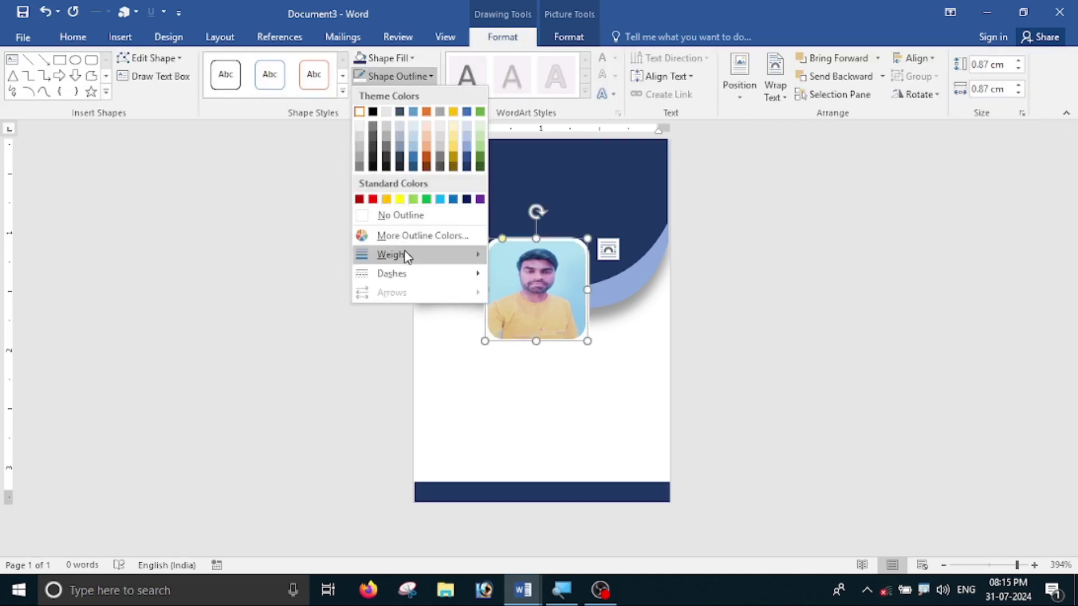
pyautogui.moveTo(399, 254)
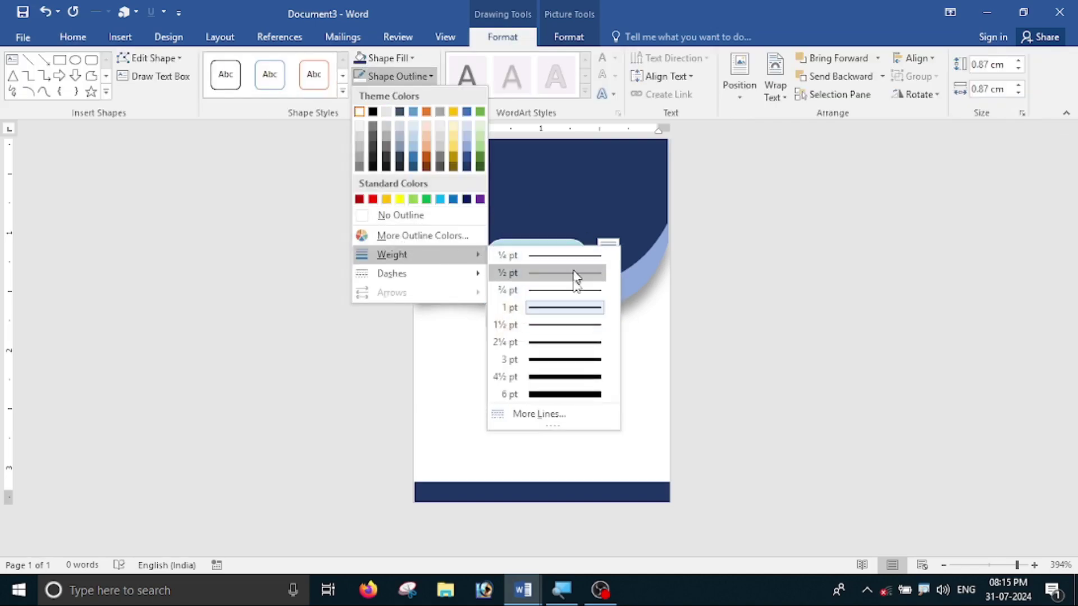
pyautogui.click(559, 307)
pyautogui.click(681, 325)
pyautogui.scroll(2, 681, 325)
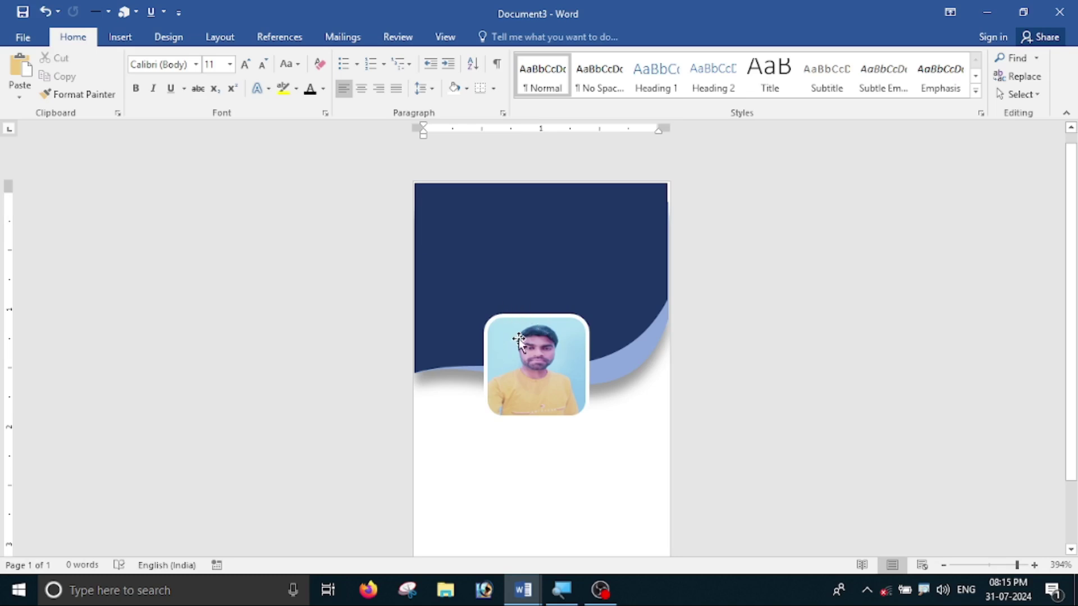
pyautogui.scroll(-2, 517, 336)
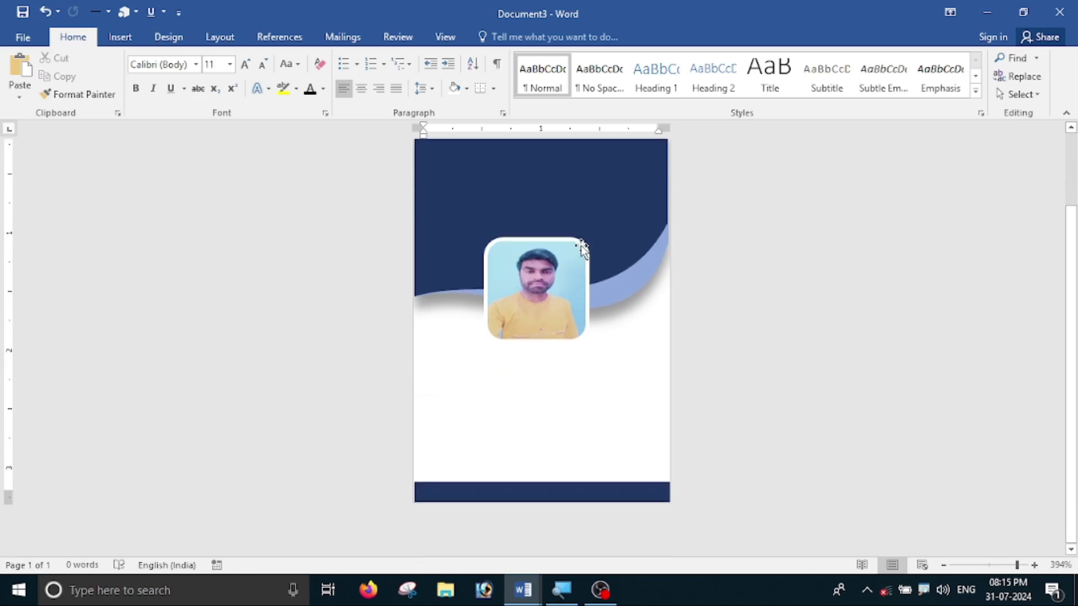
pyautogui.click(581, 248)
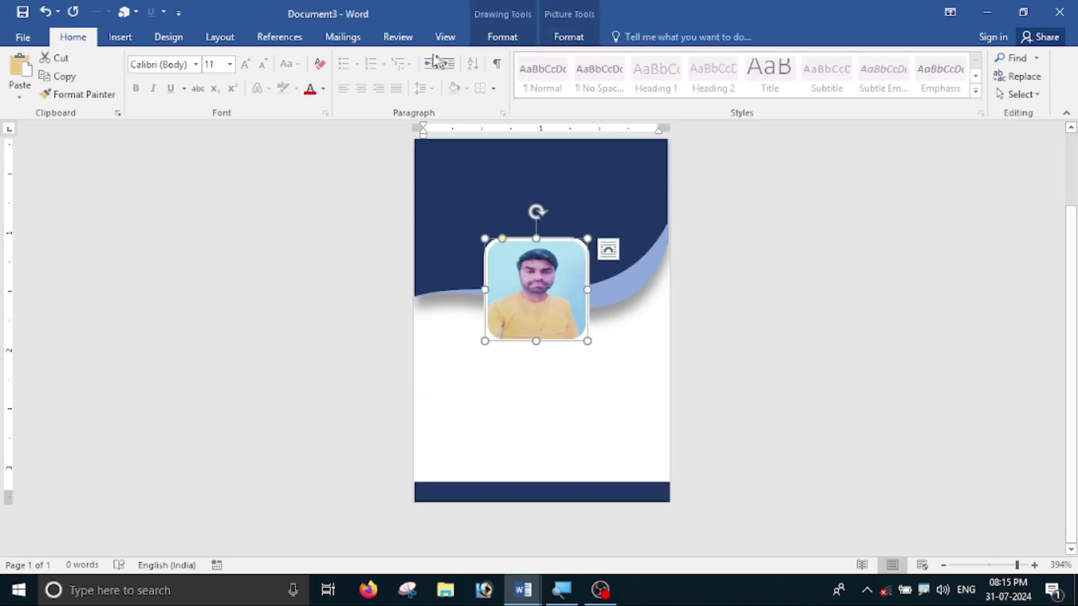
# - Give the photo frame an outer shadow preset
pyautogui.click(502, 39)
pyautogui.click(417, 94)
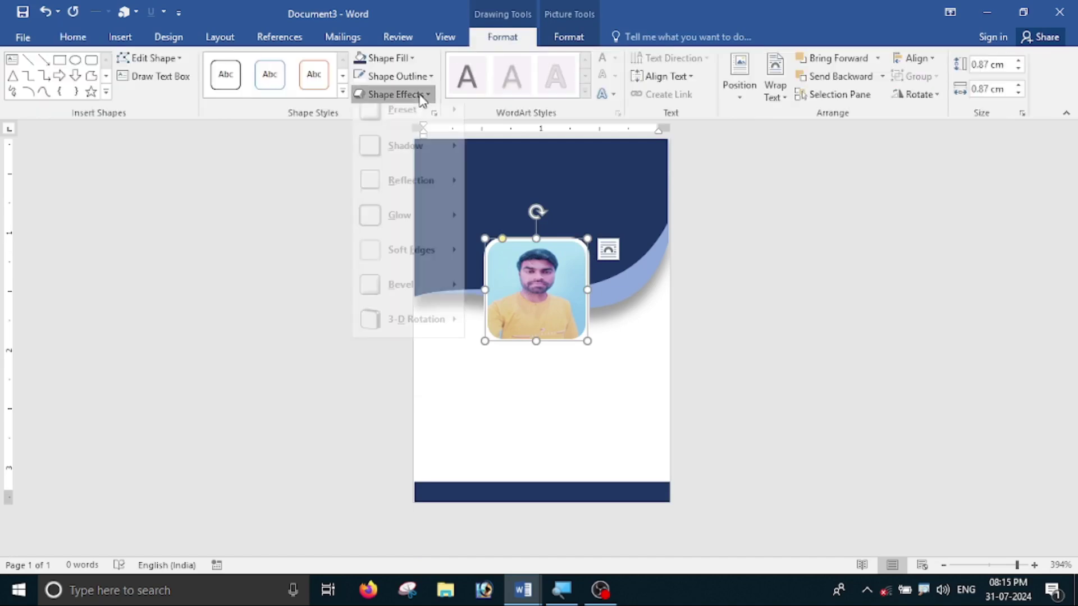
pyautogui.moveTo(412, 159)
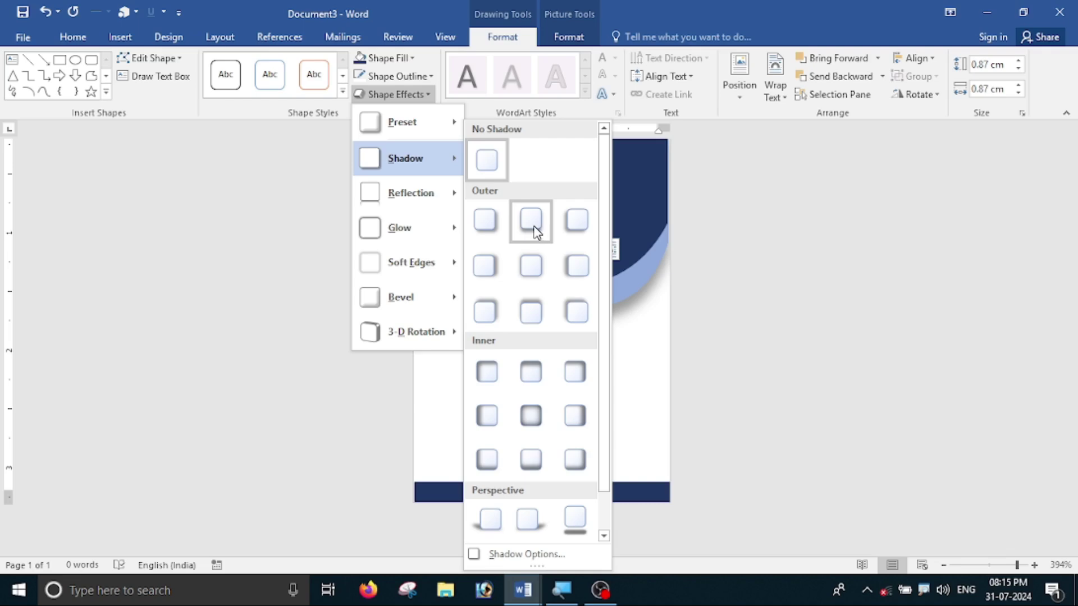
pyautogui.click(577, 220)
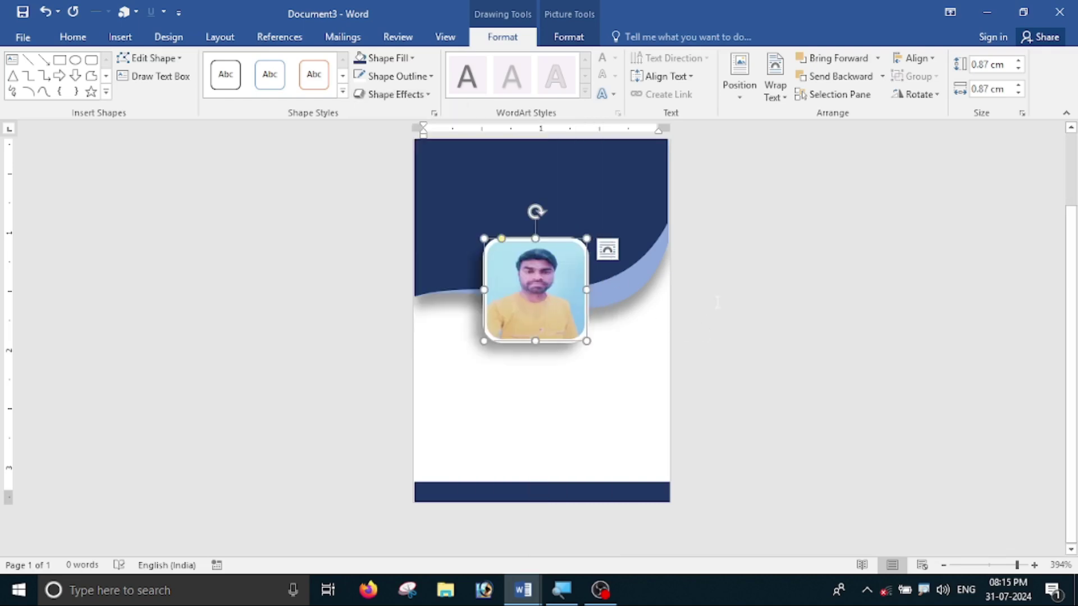
pyautogui.click(742, 291)
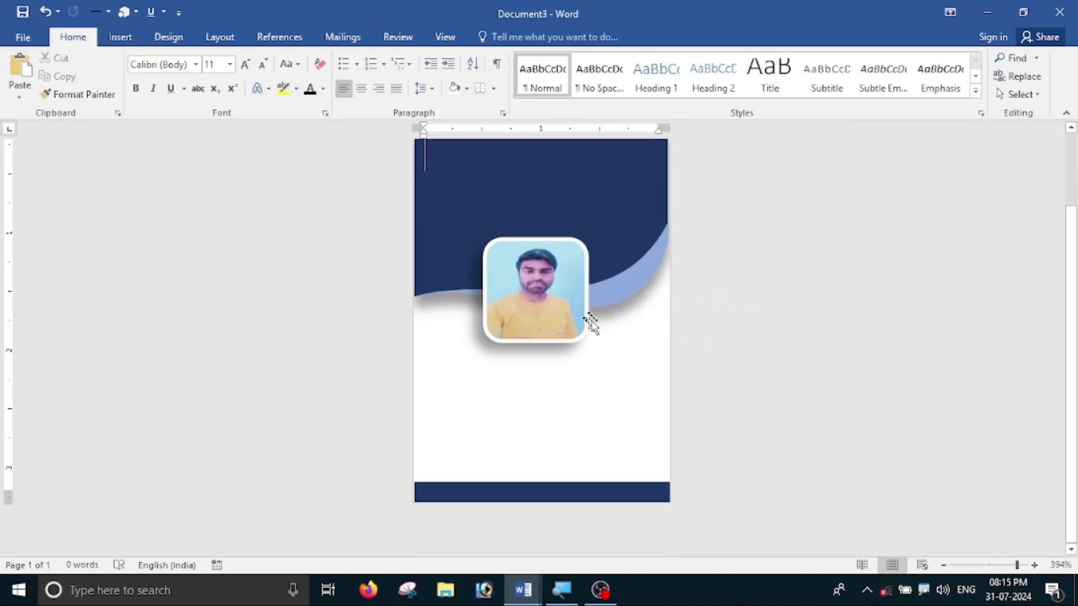
# - Align the photo to the horizontal centre of the card
pyautogui.click(584, 330)
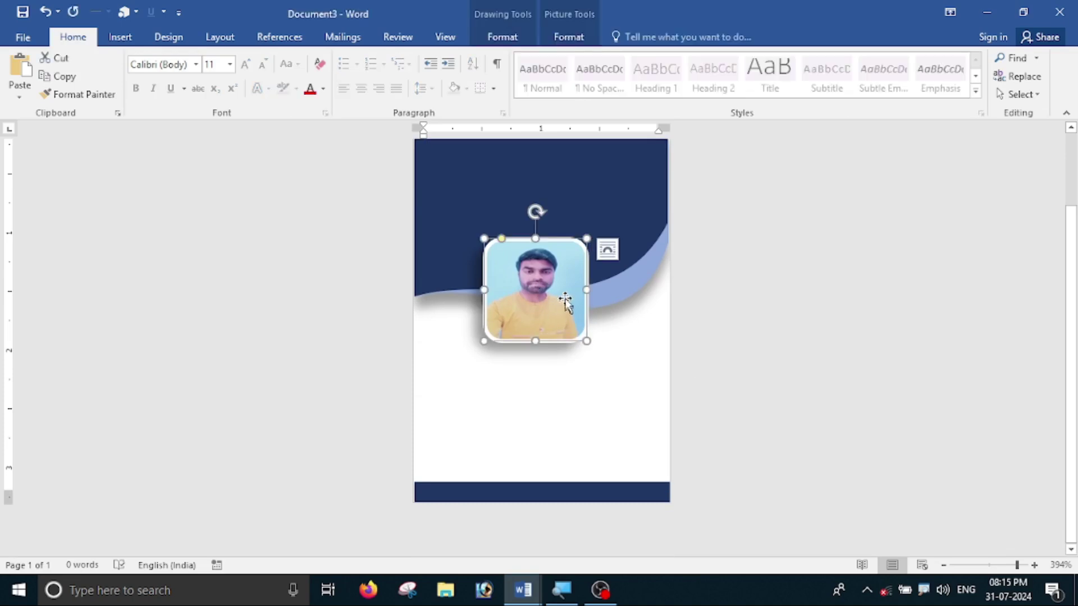
pyautogui.click(512, 44)
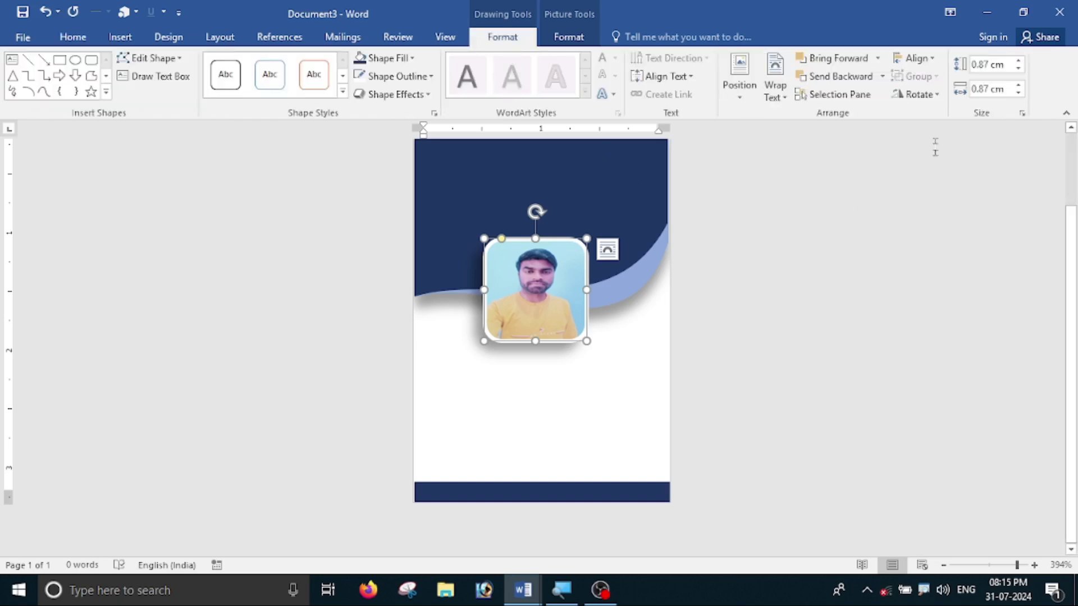
pyautogui.click(914, 59)
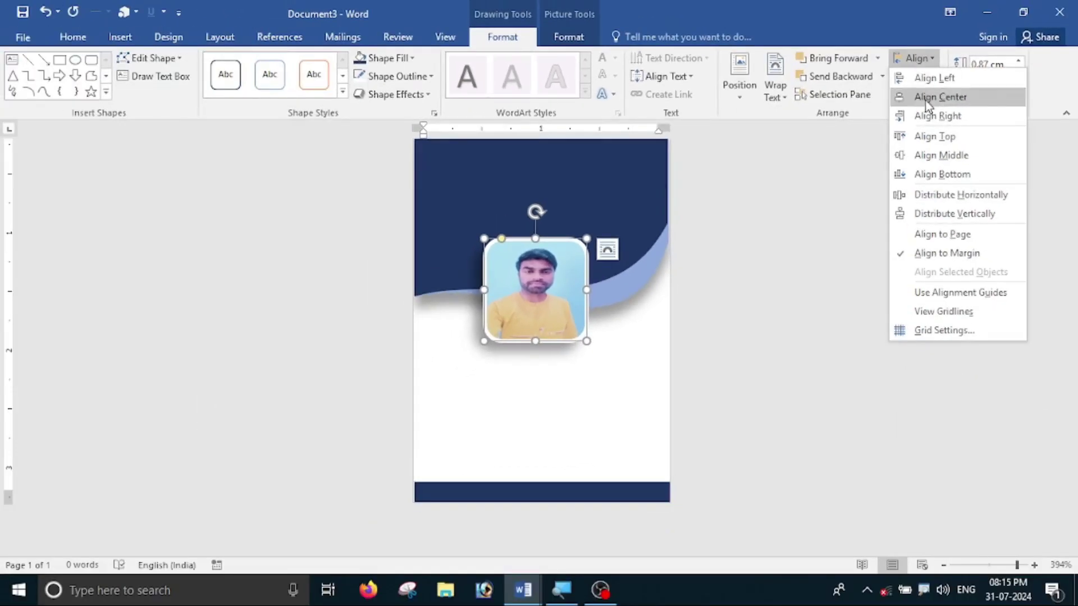
pyautogui.click(932, 97)
pyautogui.click(743, 279)
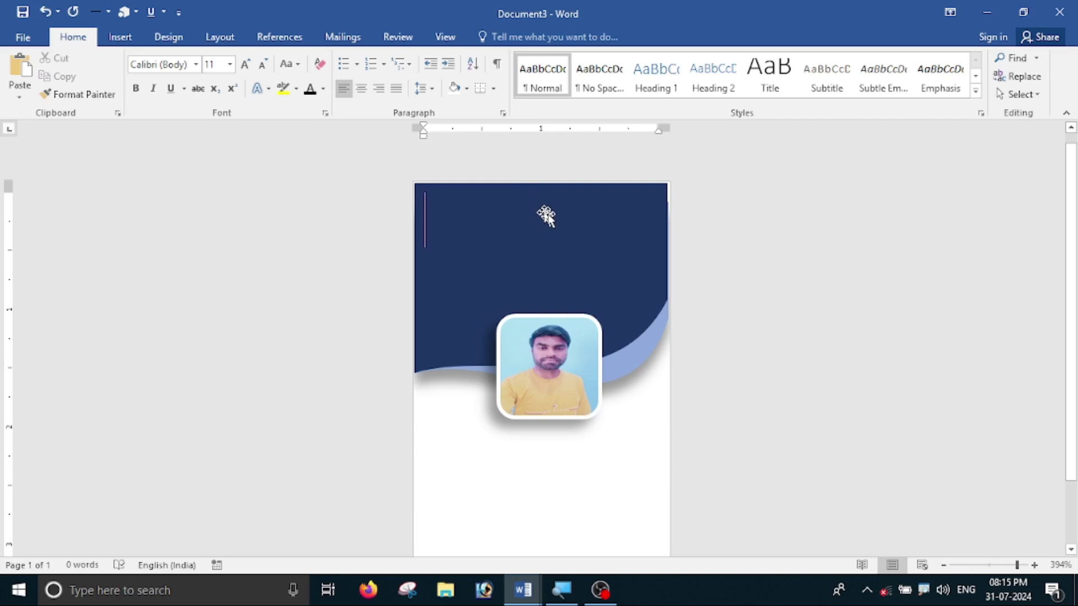
# - Insert logo.png from D:\Photo\pg comuter educaion photo onto the card
pyautogui.click(130, 40)
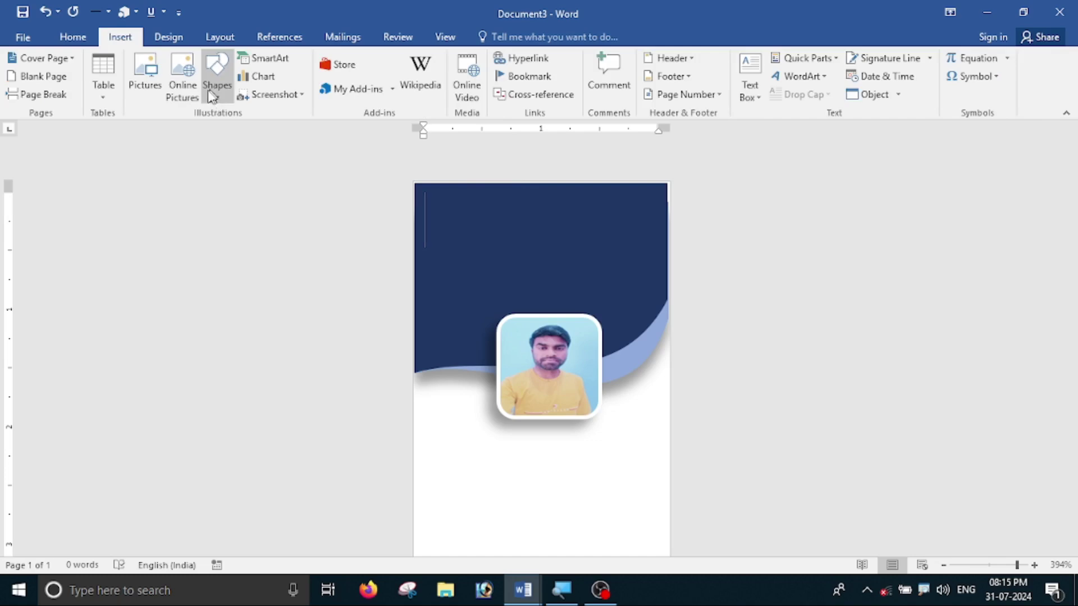
pyautogui.click(142, 72)
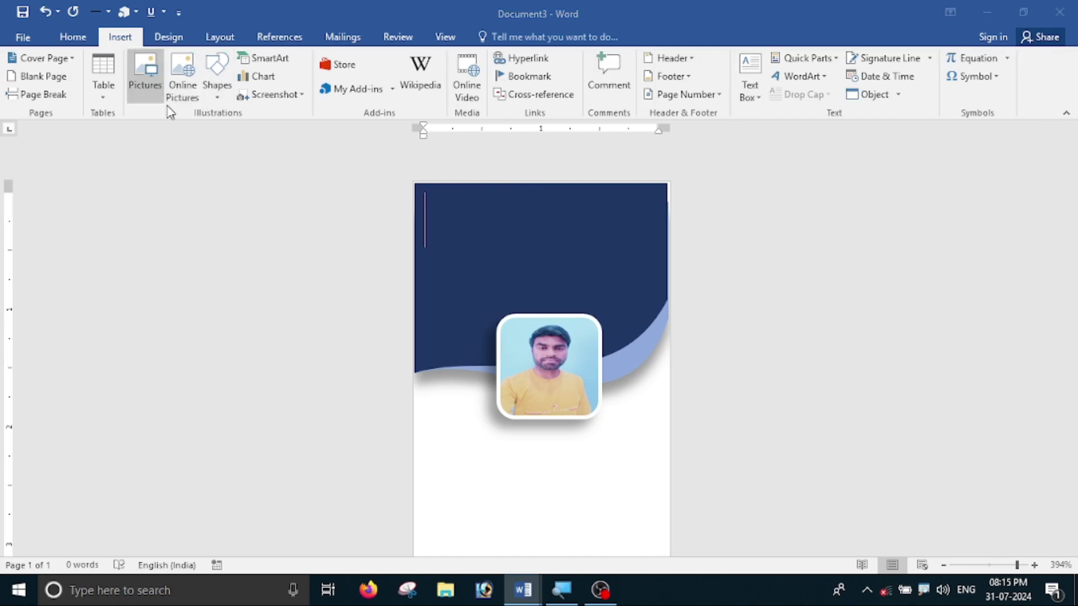
pyautogui.scroll(-3, 93, 281)
pyautogui.click(90, 445)
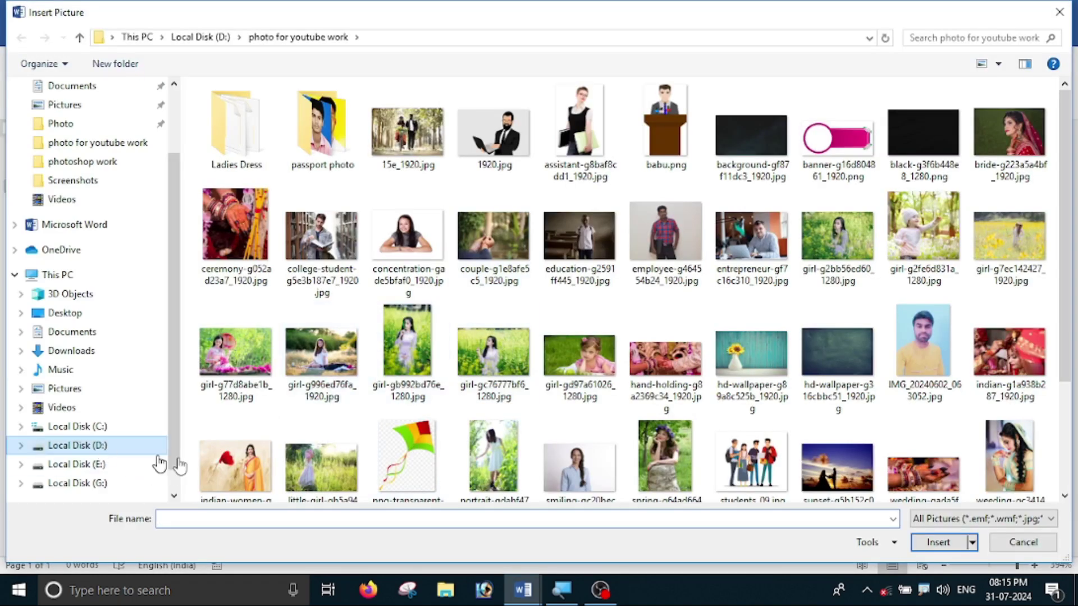
pyautogui.doubleClick(240, 242)
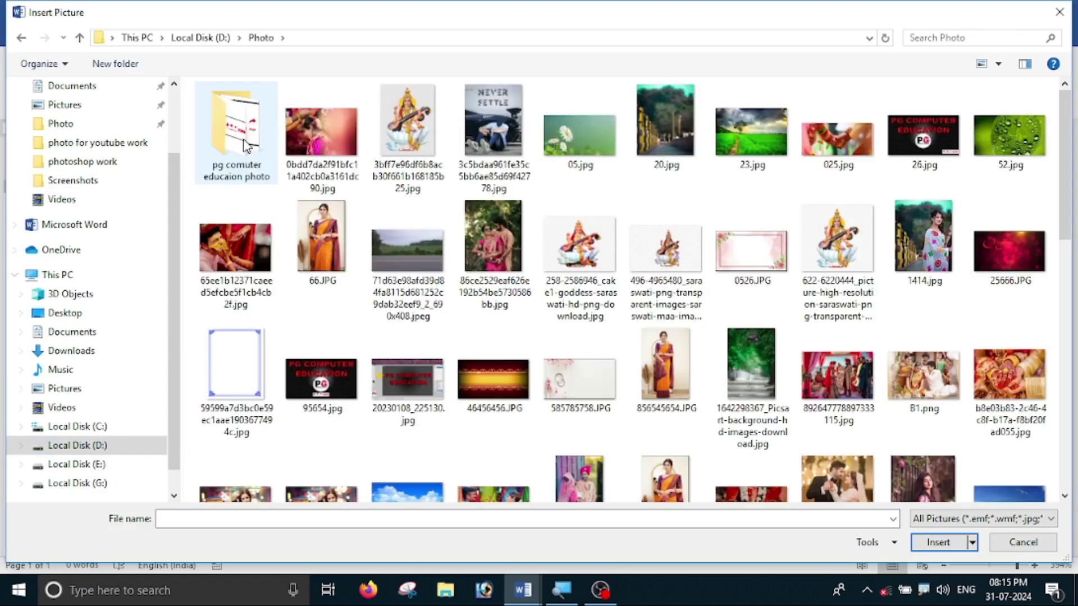
pyautogui.doubleClick(245, 145)
pyautogui.click(671, 140)
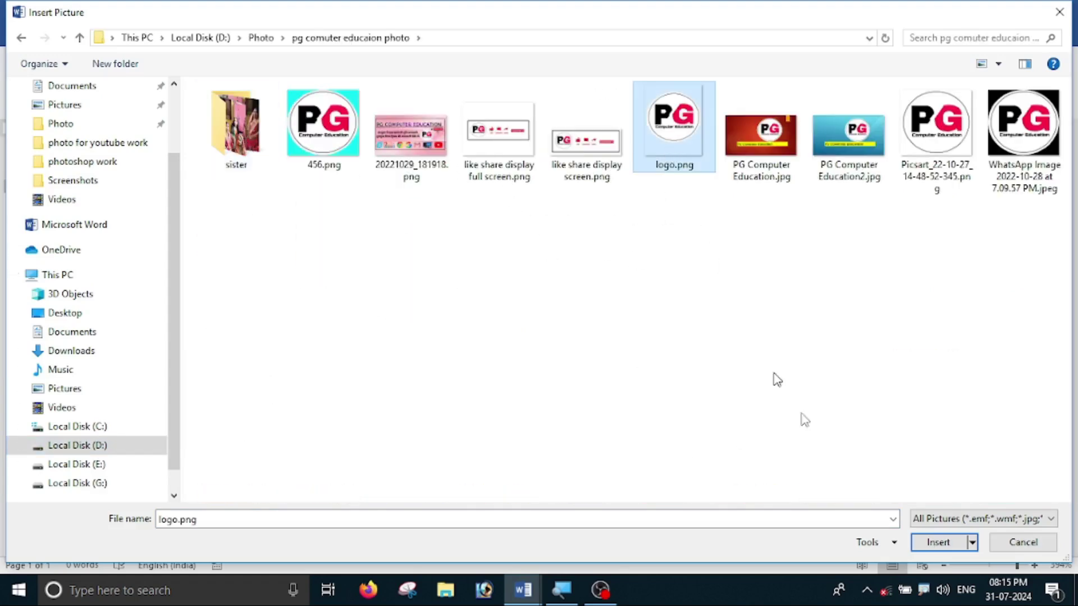
pyautogui.click(938, 542)
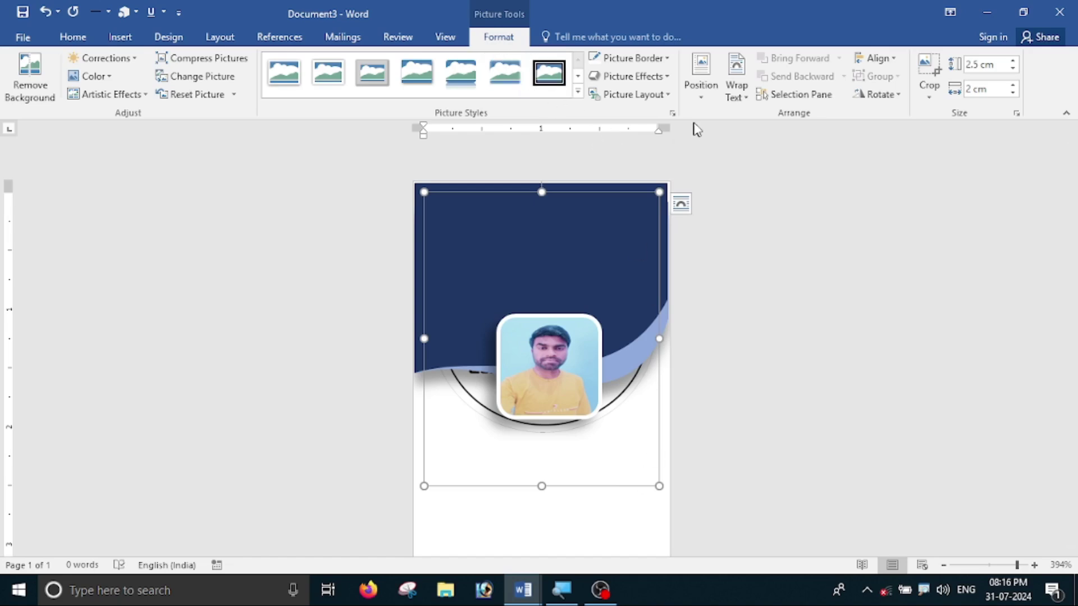
# - Set the logo In Front of Text, shrink it to about 0.52 × 0.42 cm, and centre it horizontally
pyautogui.click(736, 90)
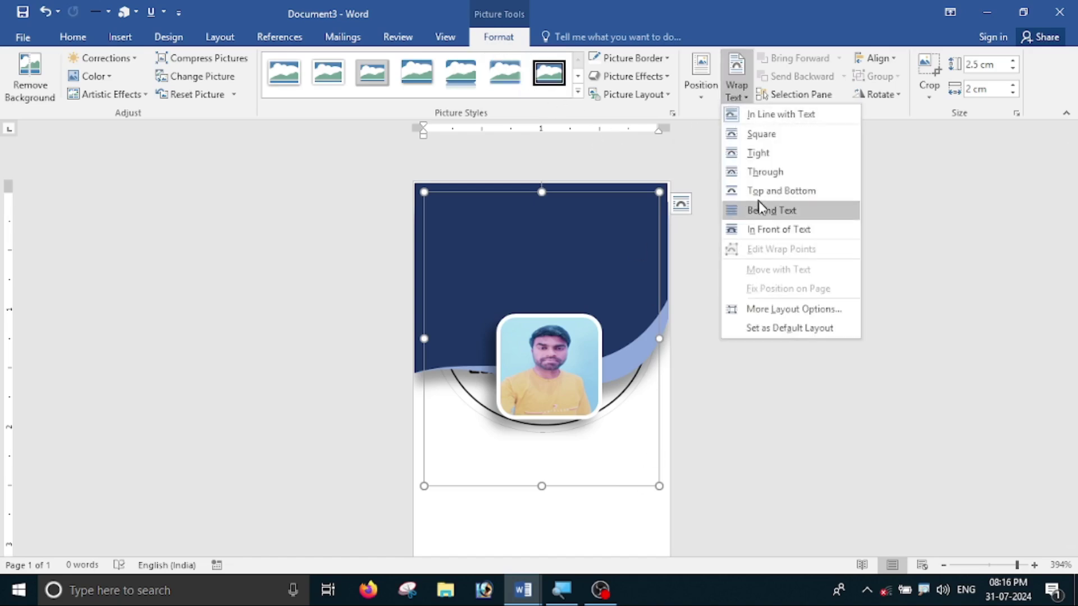
pyautogui.click(766, 229)
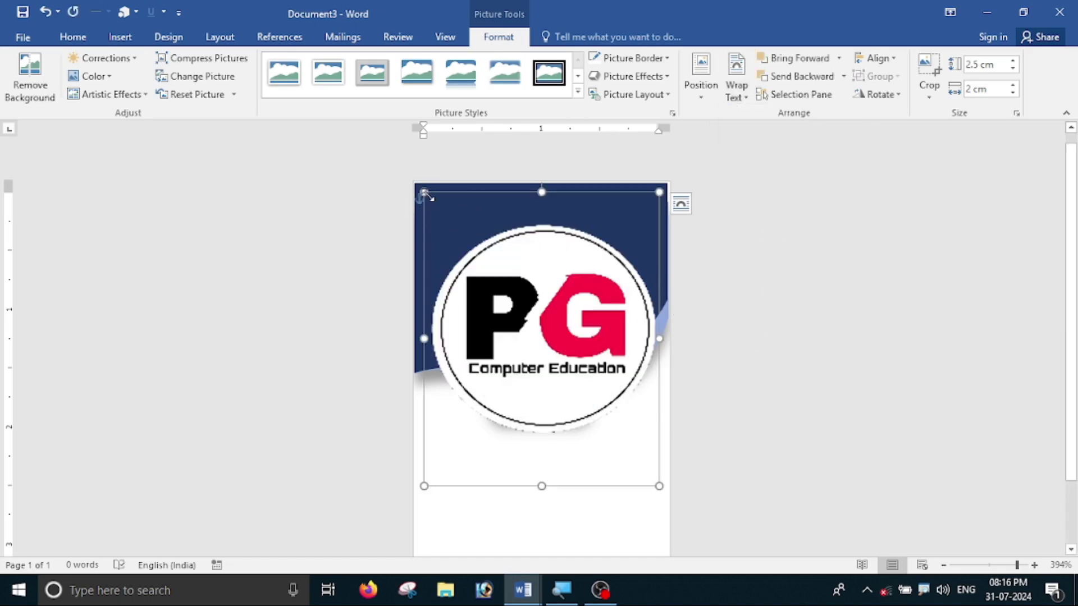
pyautogui.moveTo(424, 191); pyautogui.dragTo(545, 211)
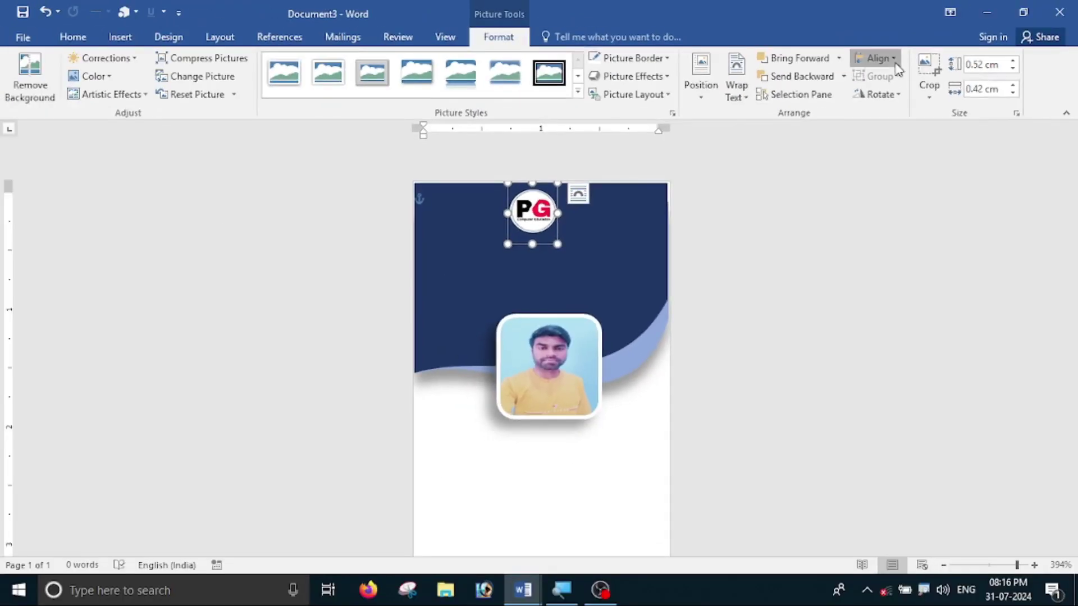
pyautogui.click(892, 59)
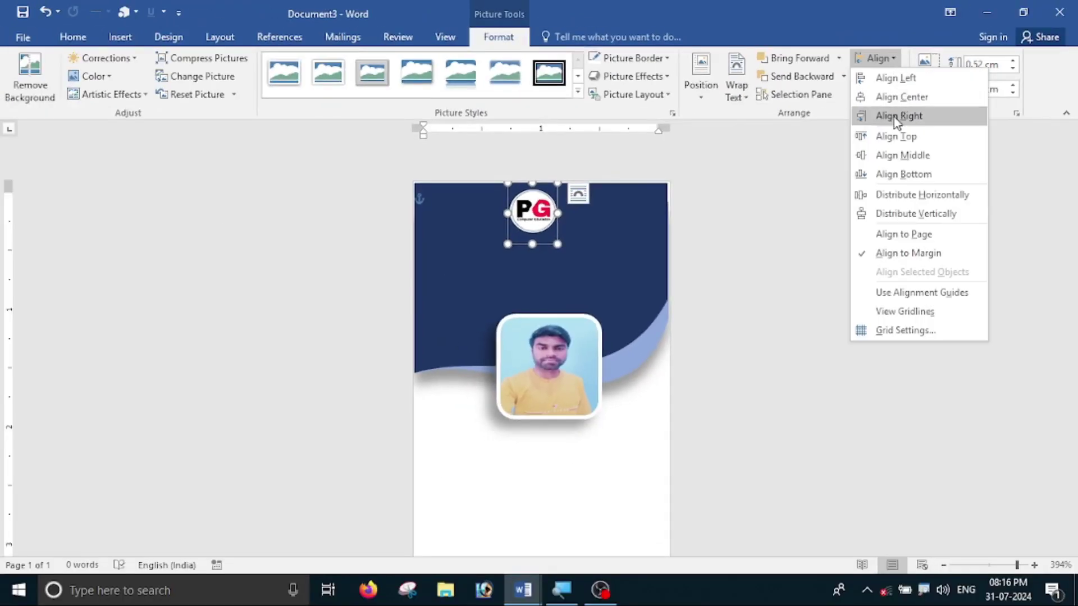
pyautogui.click(886, 96)
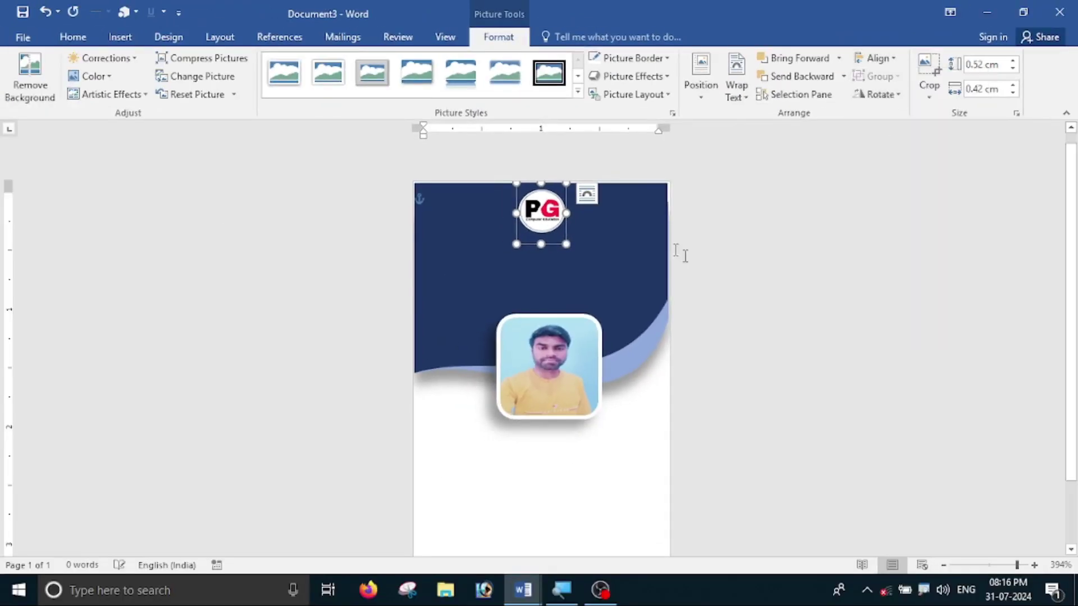
pyautogui.click(793, 239)
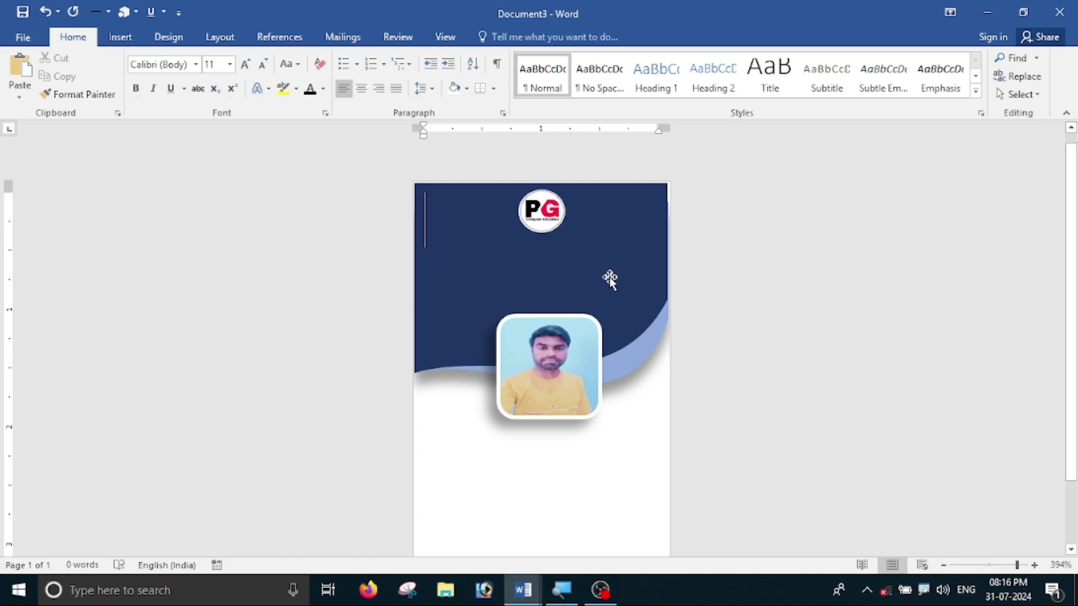
# - Draw a full-width text box across the card just below the logo
pyautogui.click(120, 37)
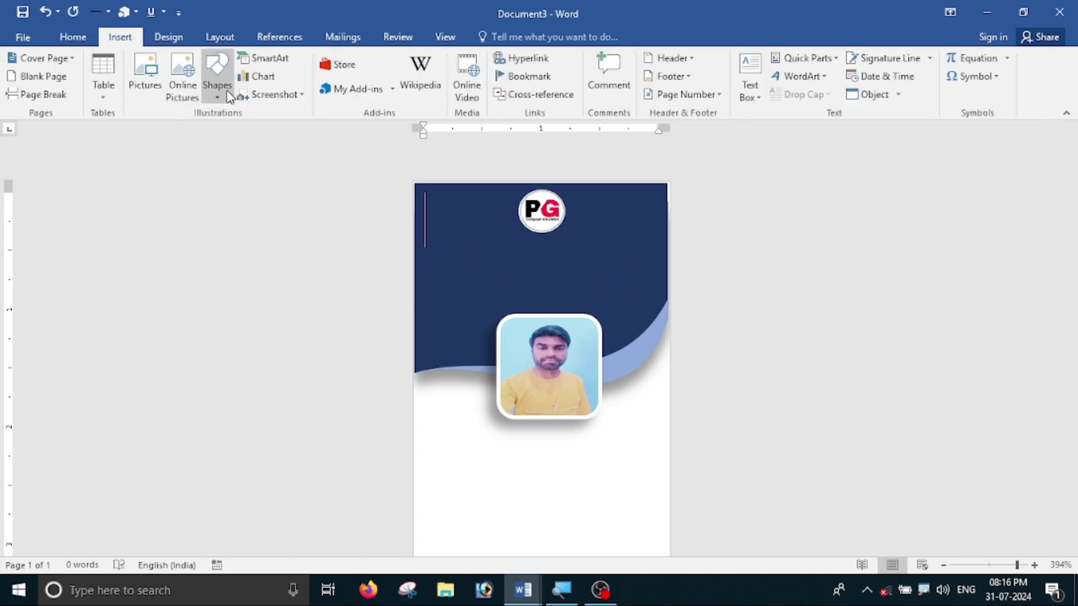
pyautogui.click(228, 97)
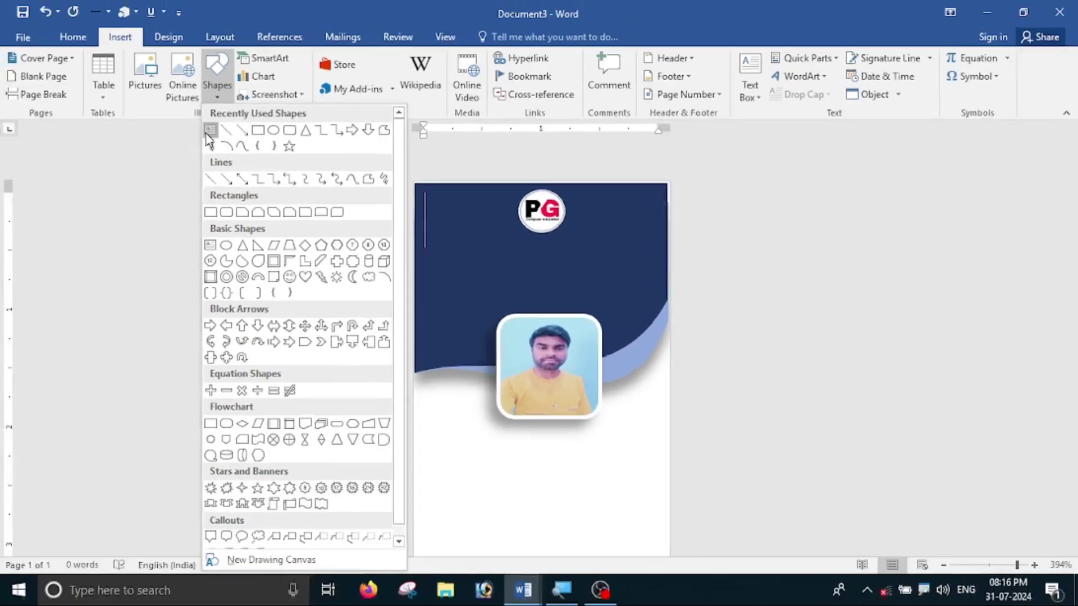
pyautogui.click(211, 128)
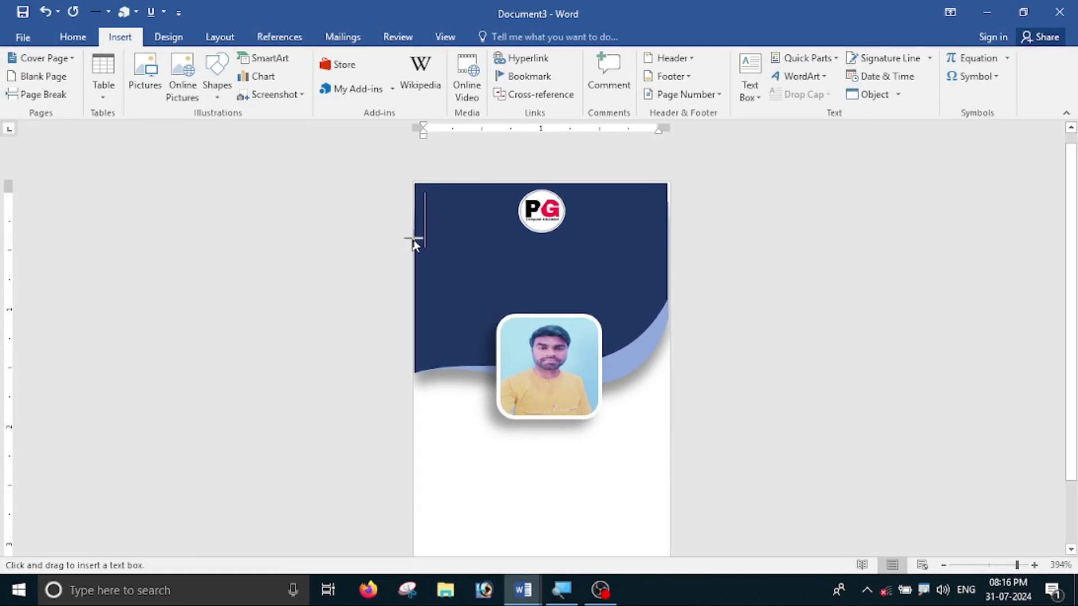
pyautogui.moveTo(413, 238); pyautogui.dragTo(666, 309)
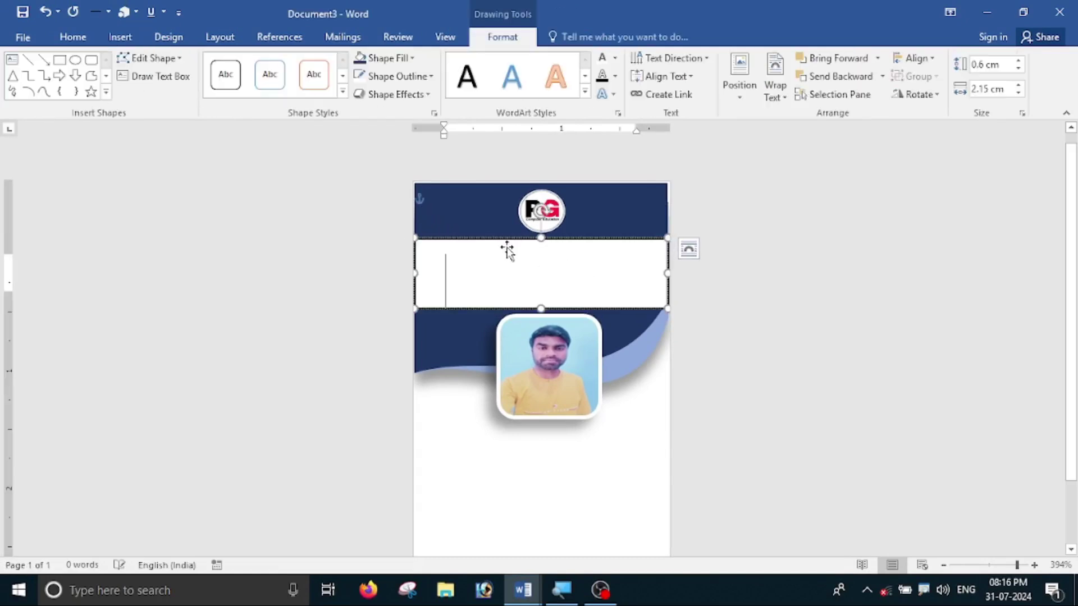
# - Reduce the font size, centre the text, and type 'PG Computer Education'
pyautogui.click(73, 39)
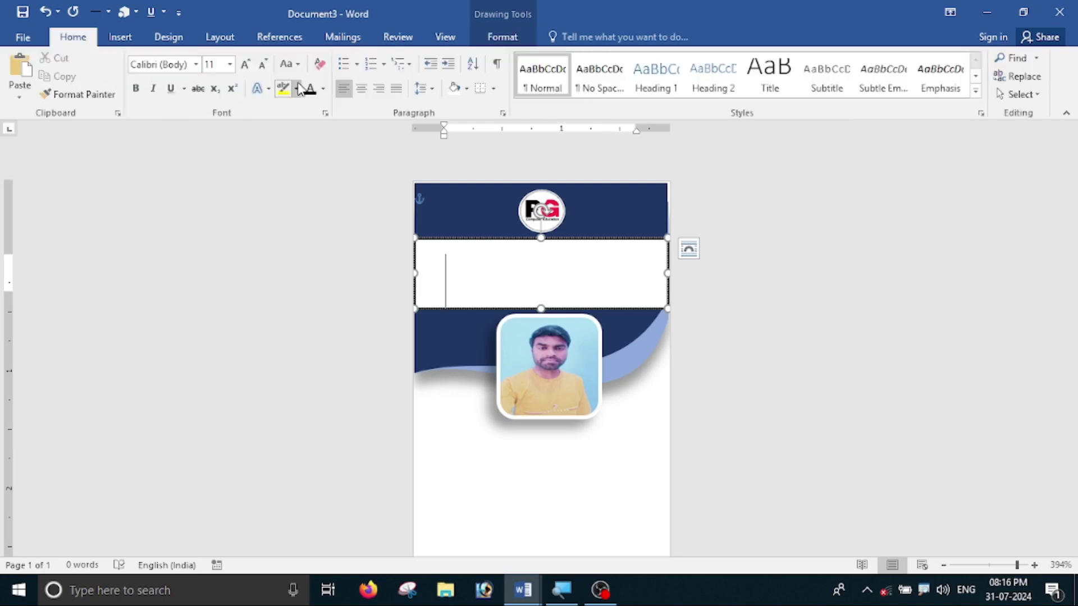
pyautogui.click(230, 64)
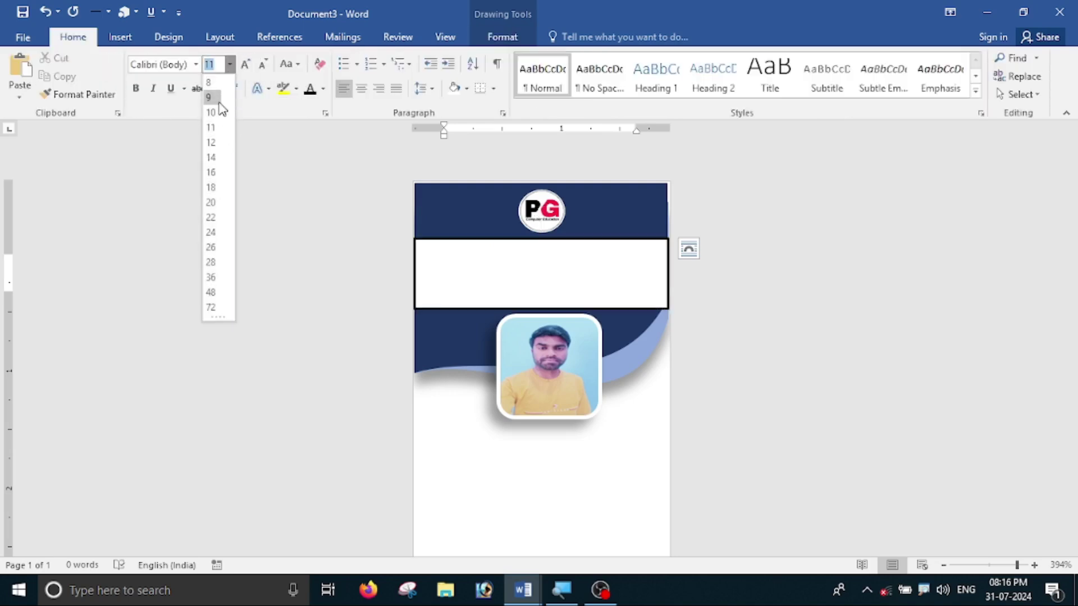
pyautogui.click(260, 70)
pyautogui.click(260, 69)
pyautogui.click(260, 69)
pyautogui.click(259, 69)
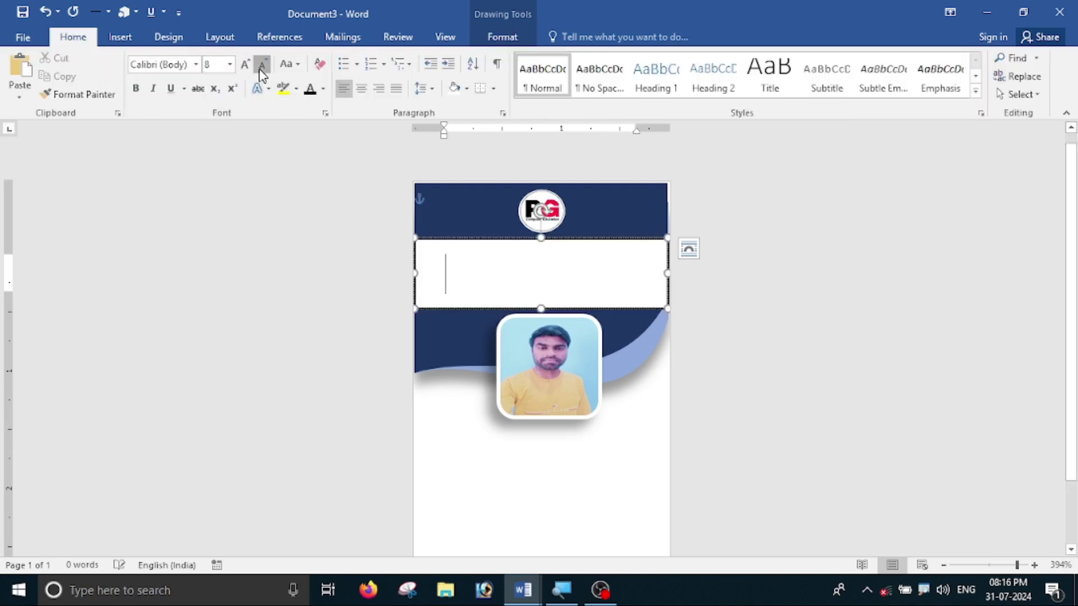
pyautogui.click(260, 70)
pyautogui.click(260, 69)
pyautogui.click(363, 90)
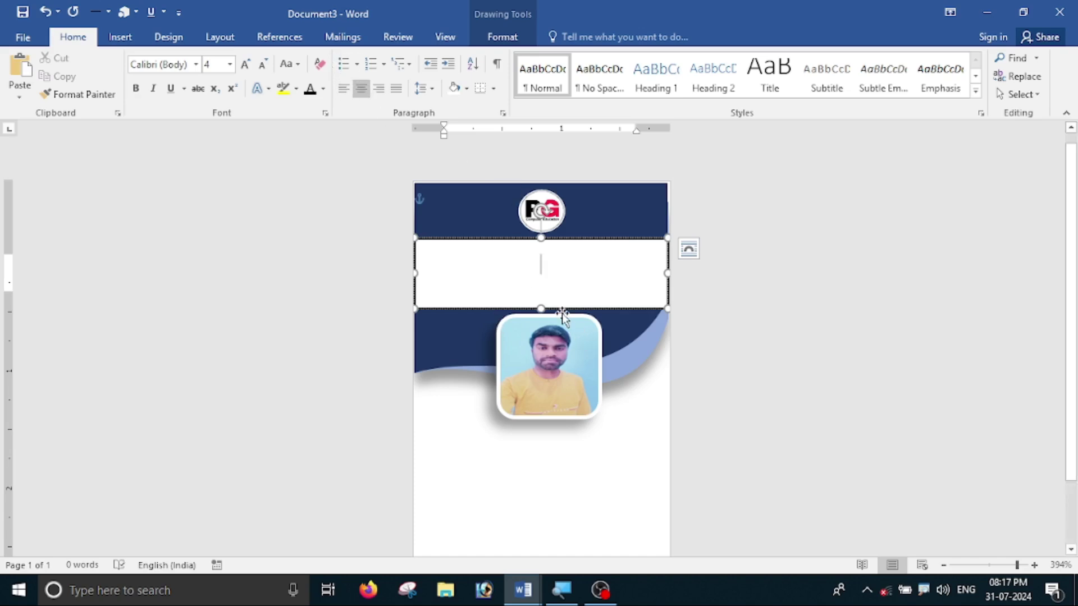
pyautogui.write('P')
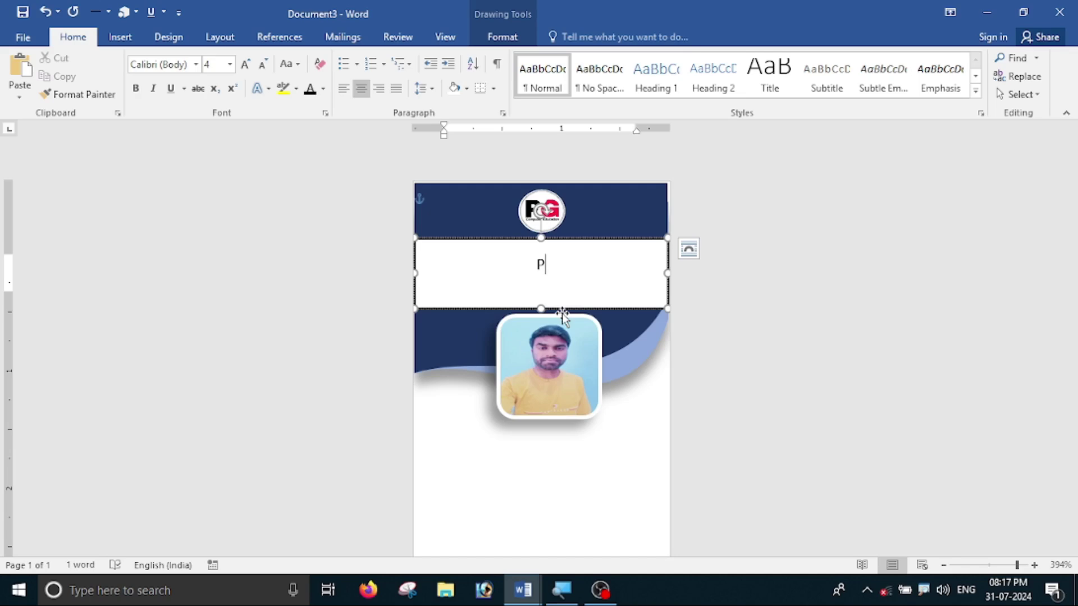
pyautogui.write('G Computer Education')
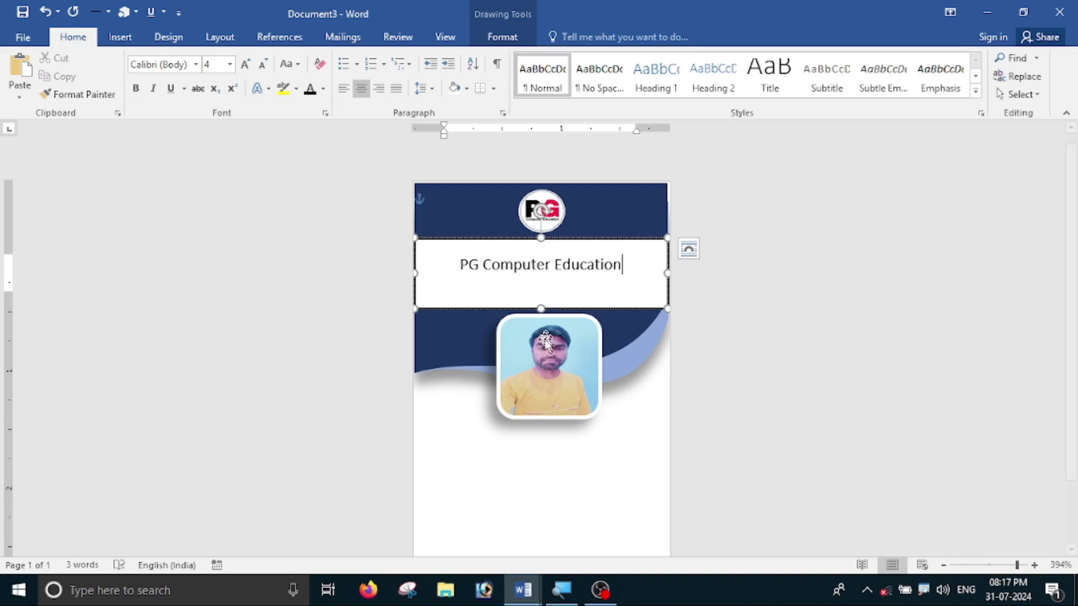
pyautogui.click(623, 240)
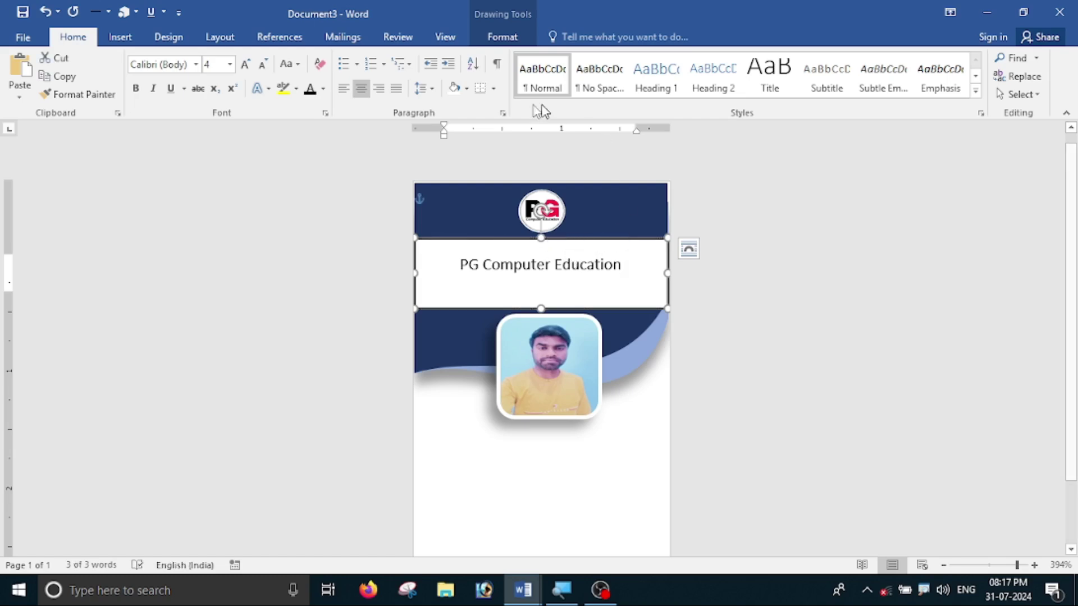
pyautogui.click(511, 35)
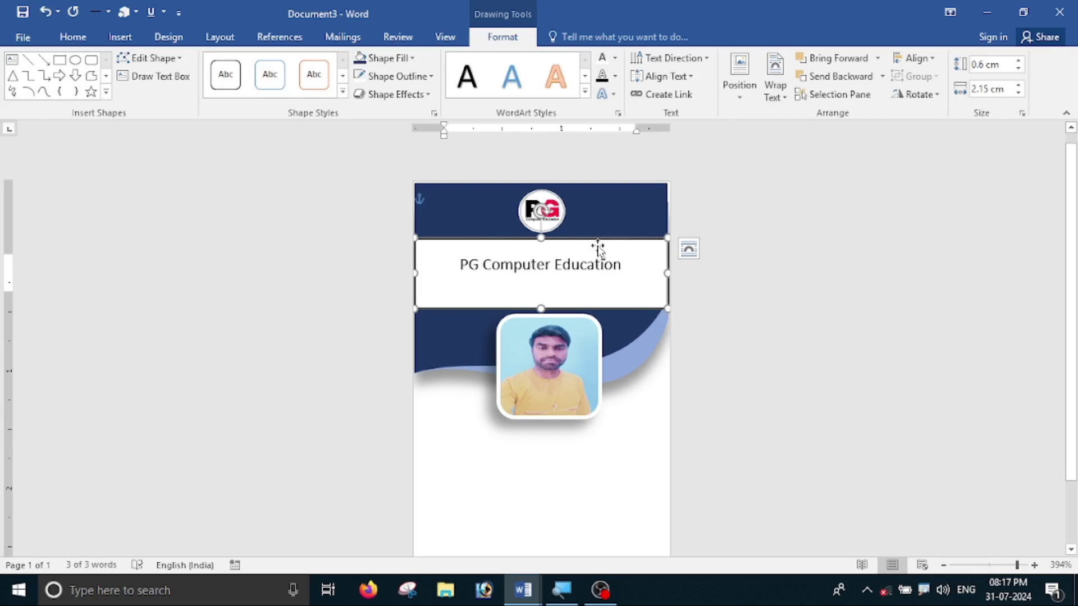
# - Remove the text box's white fill and outline so the navy header shows through
pyautogui.click(387, 58)
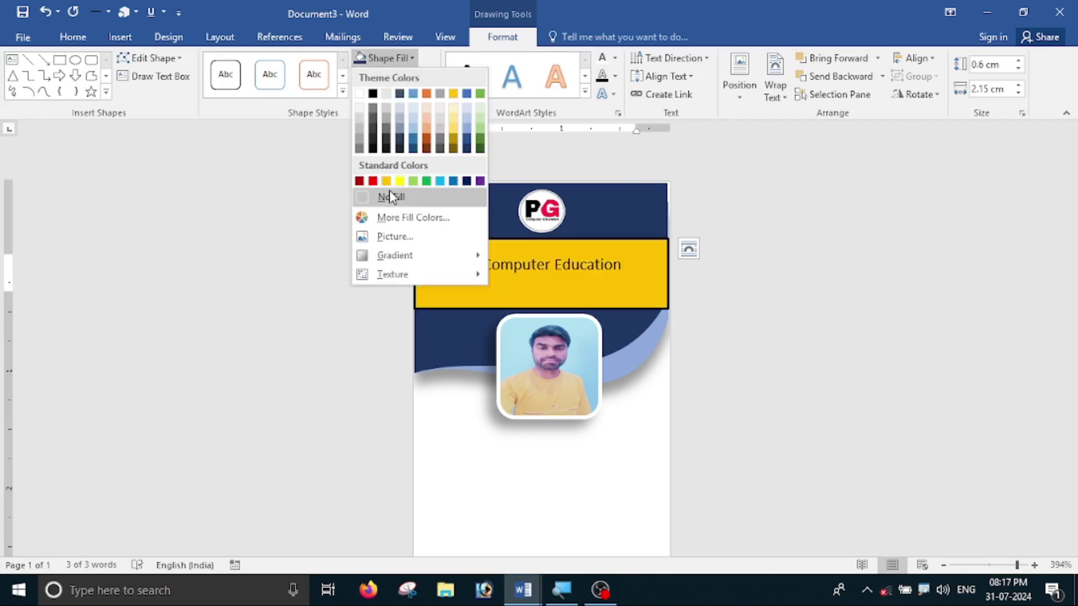
pyautogui.click(386, 198)
pyautogui.click(397, 76)
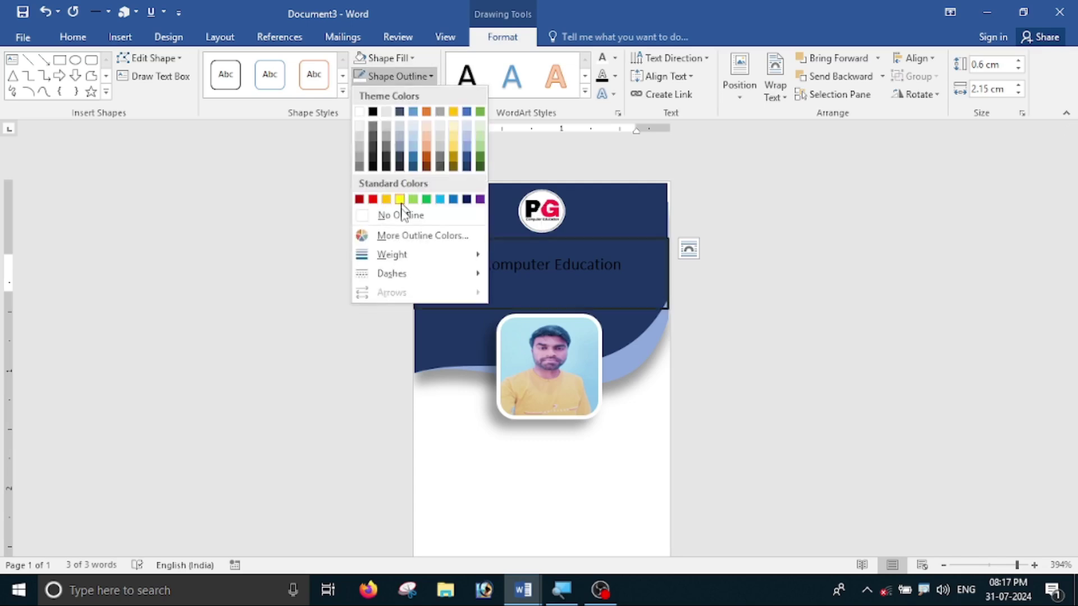
pyautogui.click(401, 216)
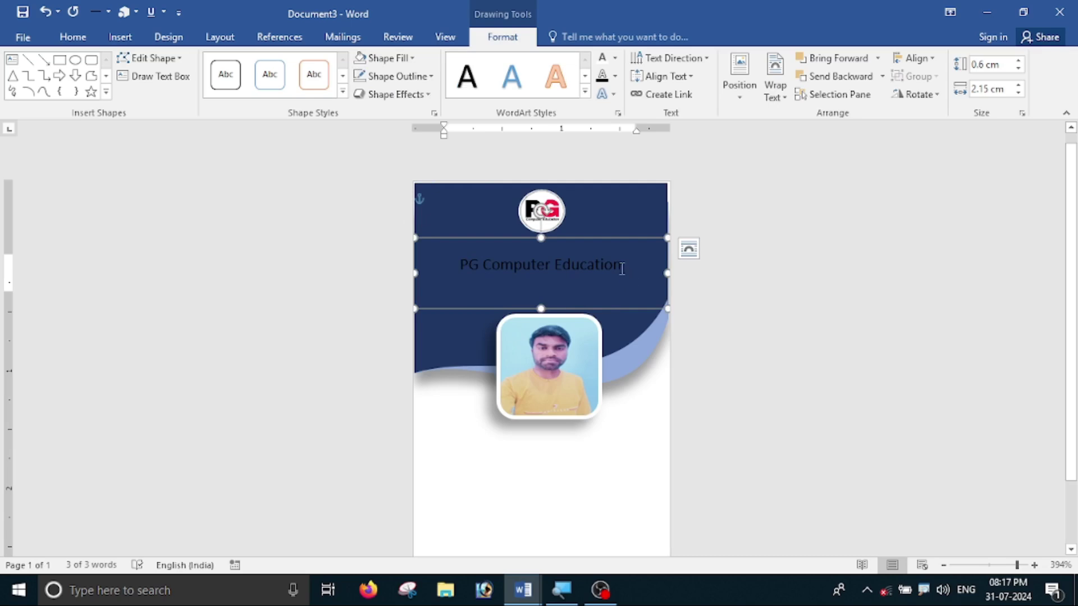
pyautogui.moveTo(624, 266); pyautogui.dragTo(459, 266)
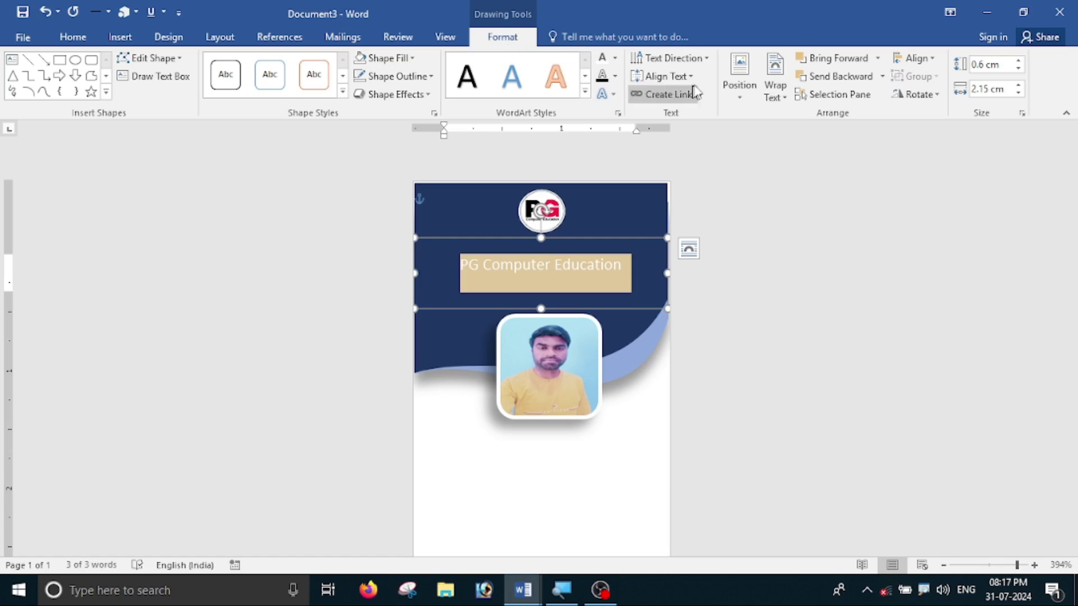
# - Colour the 'PG Computer Education' title text white
pyautogui.click(617, 61)
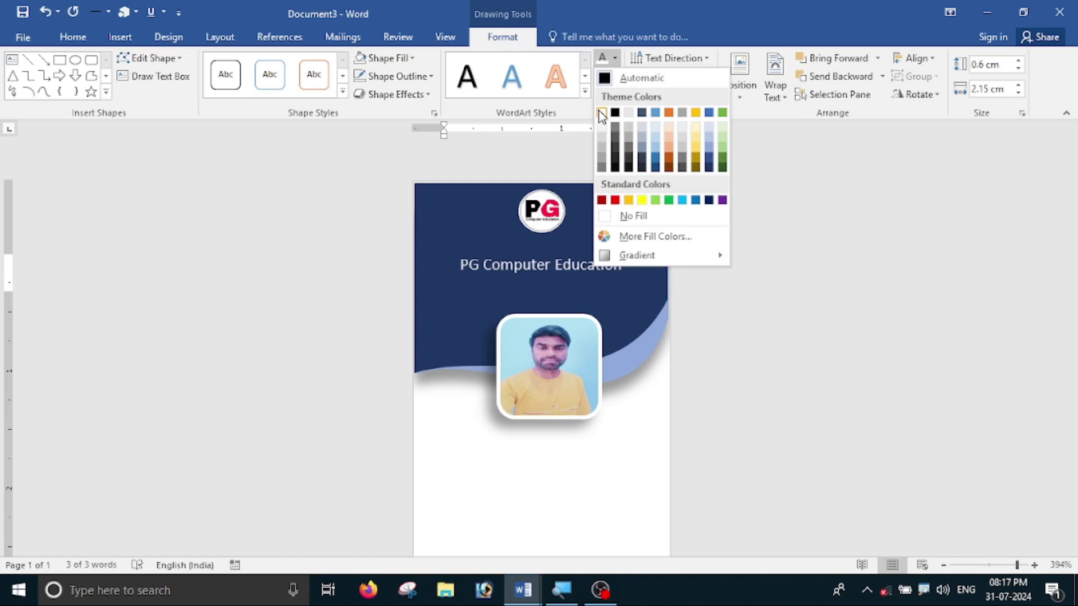
pyautogui.click(601, 113)
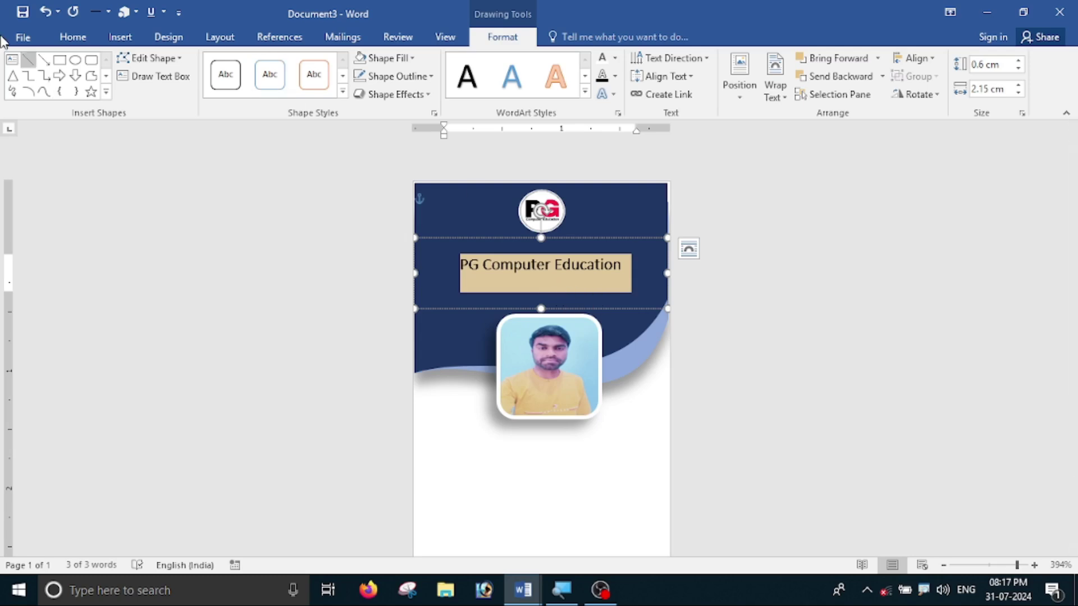
pyautogui.click(72, 38)
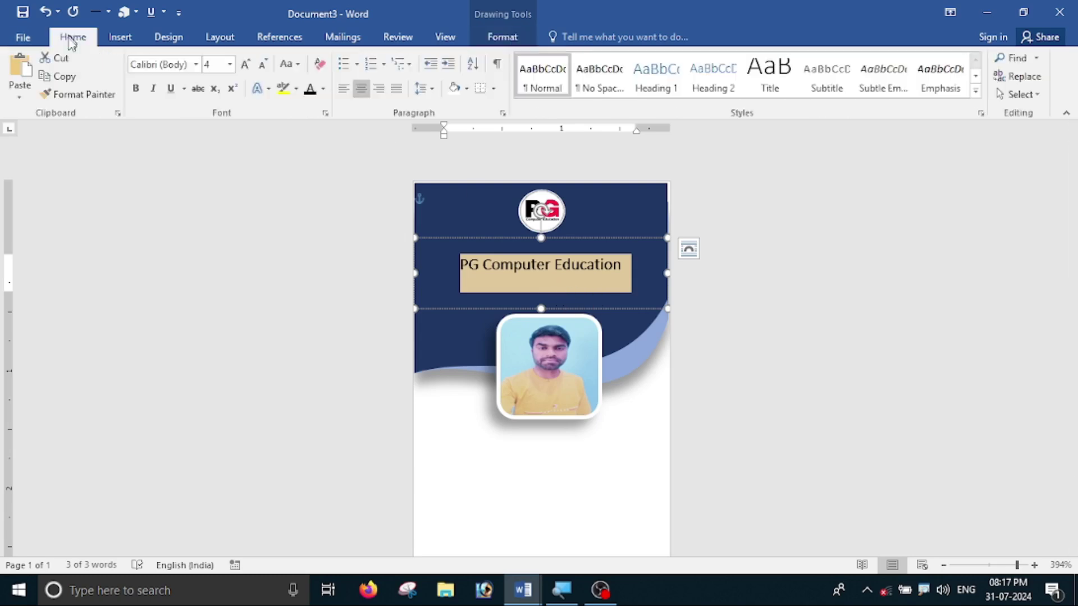
# - Set the title in Segoe UI Black, make its box taller, and grow the font to size 6
pyautogui.click(196, 65)
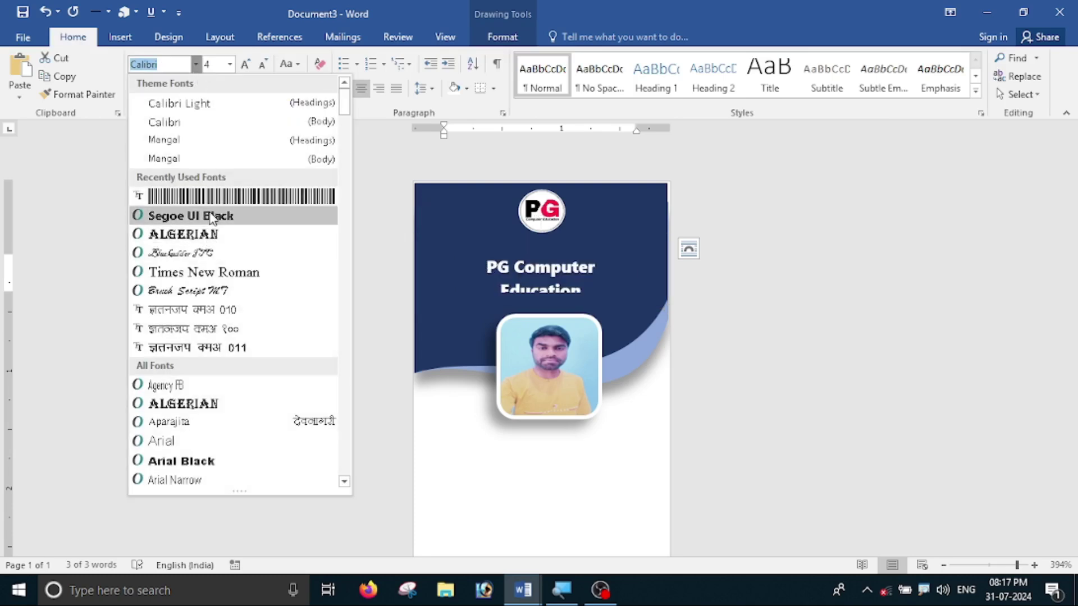
pyautogui.click(229, 216)
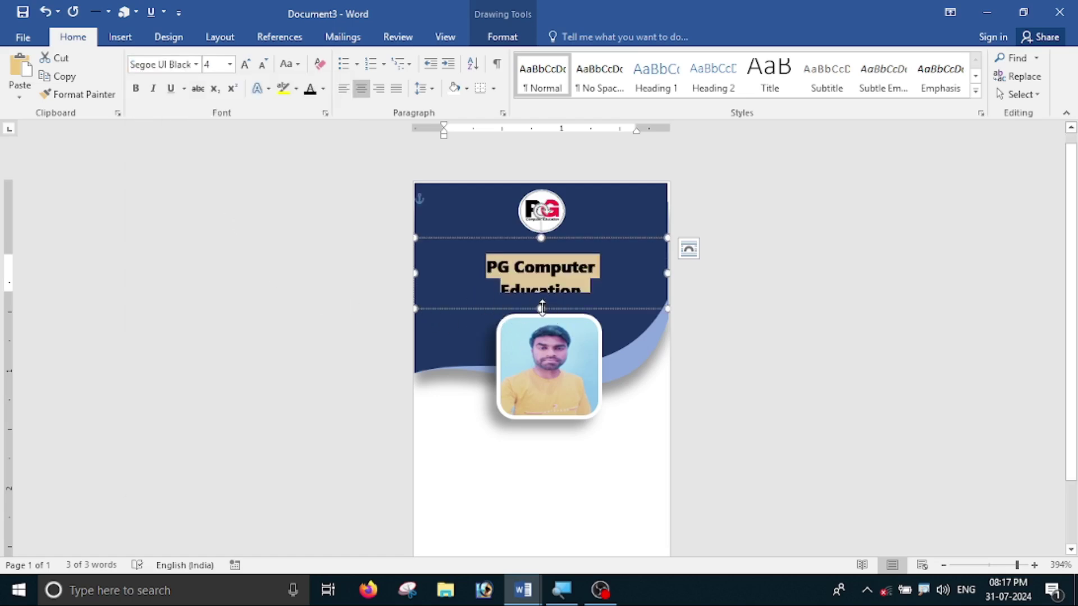
pyautogui.moveTo(541, 308); pyautogui.dragTo(542, 330)
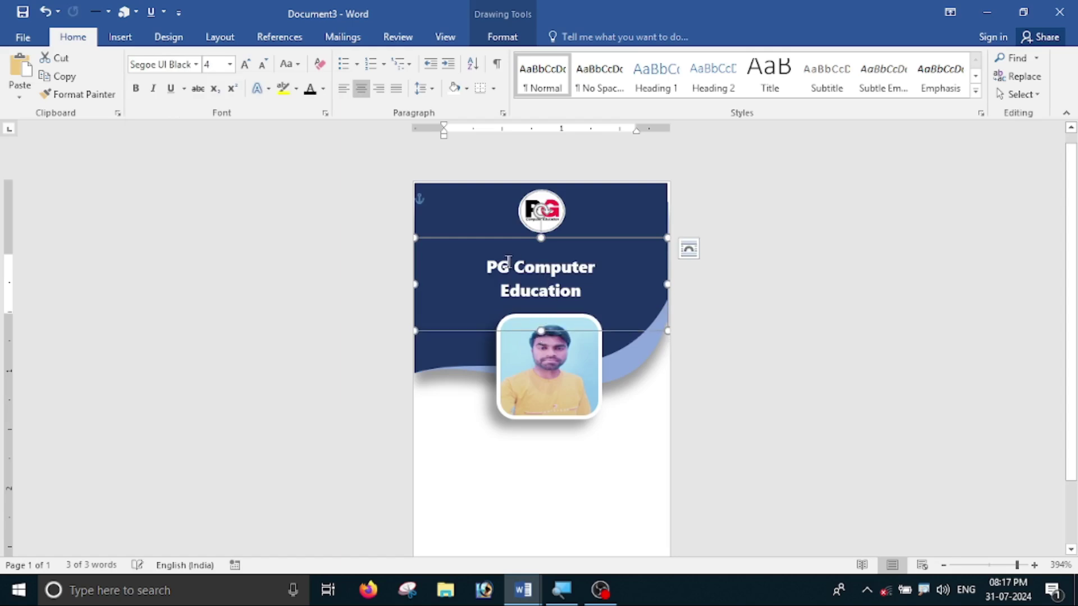
pyautogui.moveTo(476, 275); pyautogui.dragTo(529, 301)
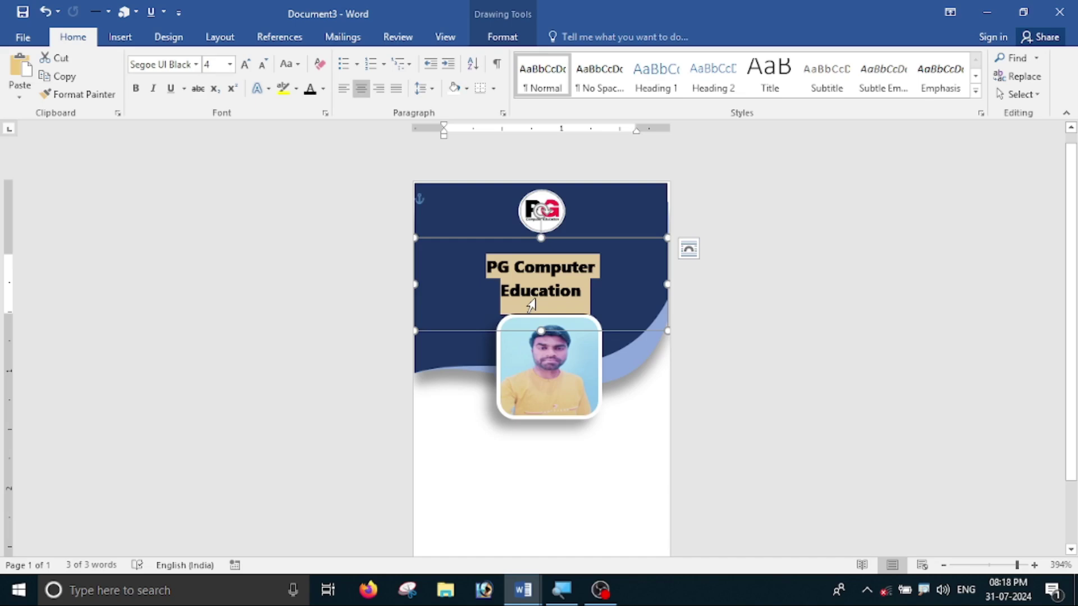
pyautogui.click(246, 64)
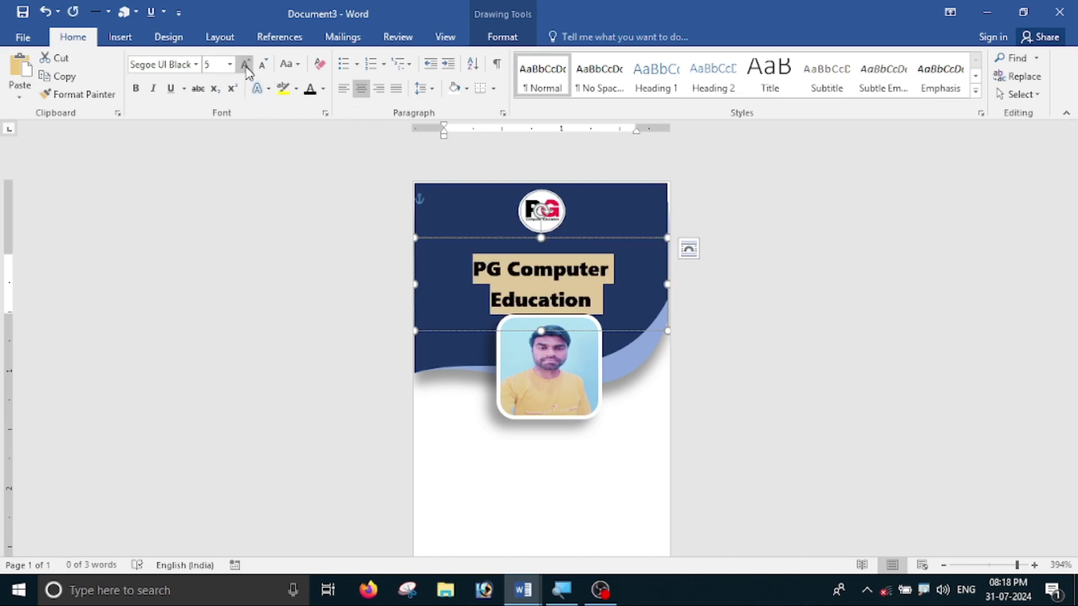
pyautogui.click(245, 63)
# - Move the title box higher, extend it, and remove the space after the title paragraph
pyautogui.moveTo(610, 240); pyautogui.dragTo(611, 224)
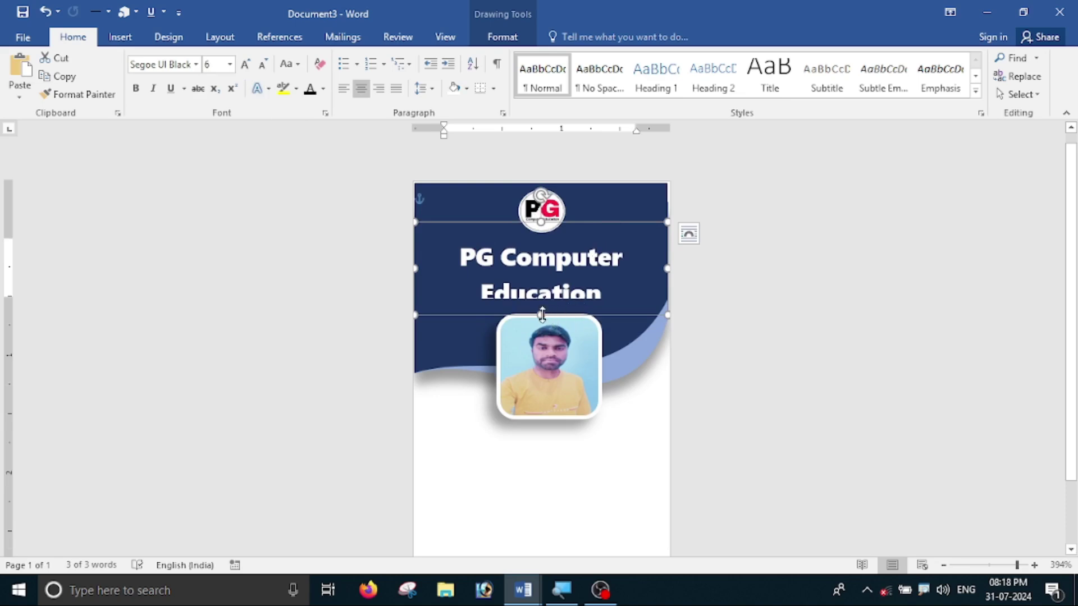
pyautogui.moveTo(542, 314); pyautogui.dragTo(542, 330)
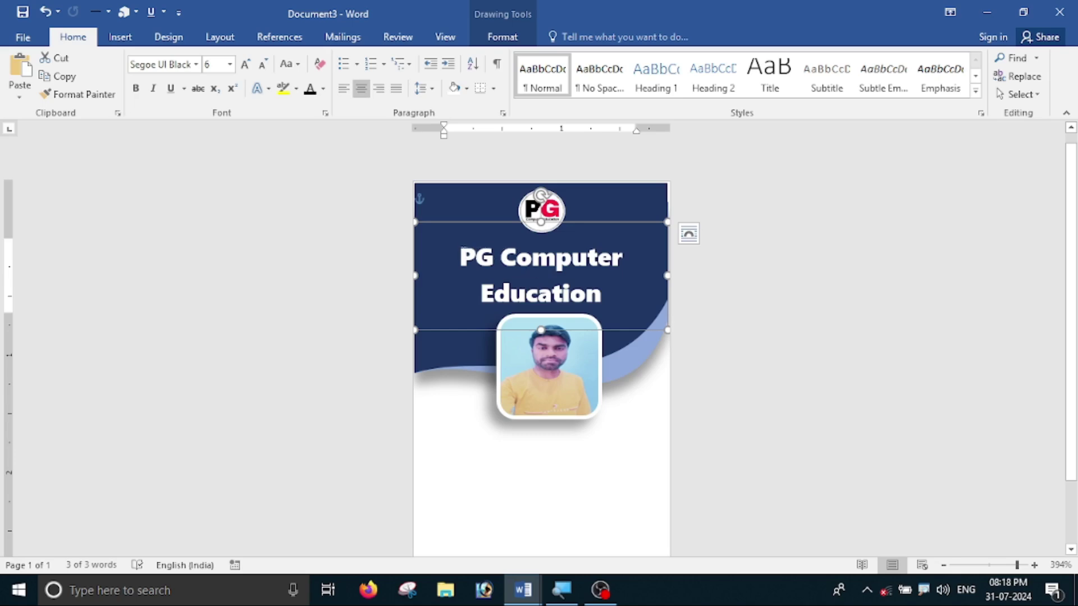
pyautogui.moveTo(463, 255); pyautogui.dragTo(556, 282)
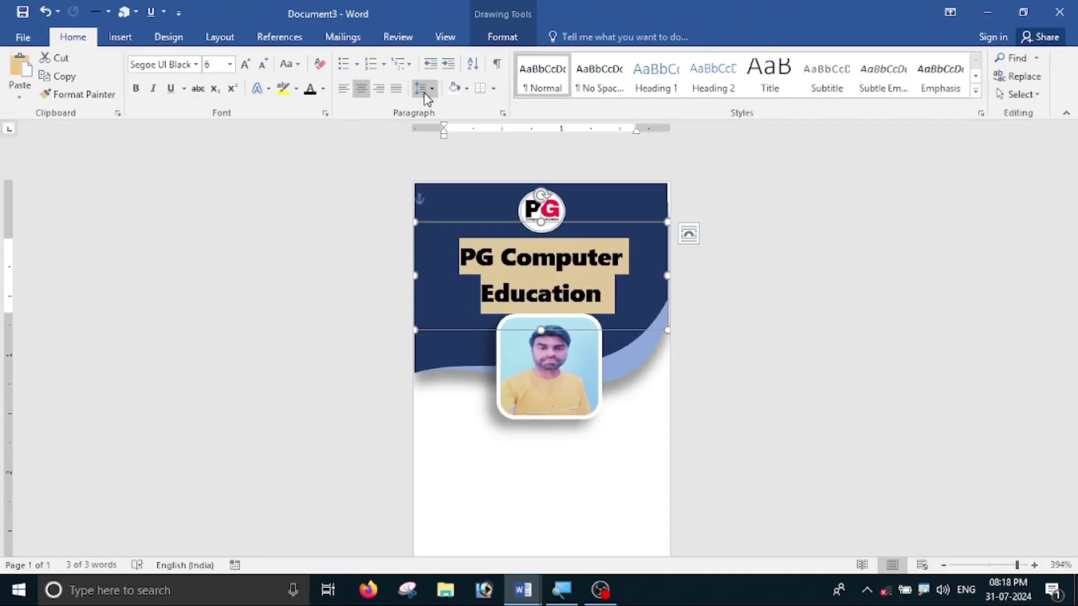
pyautogui.click(425, 92)
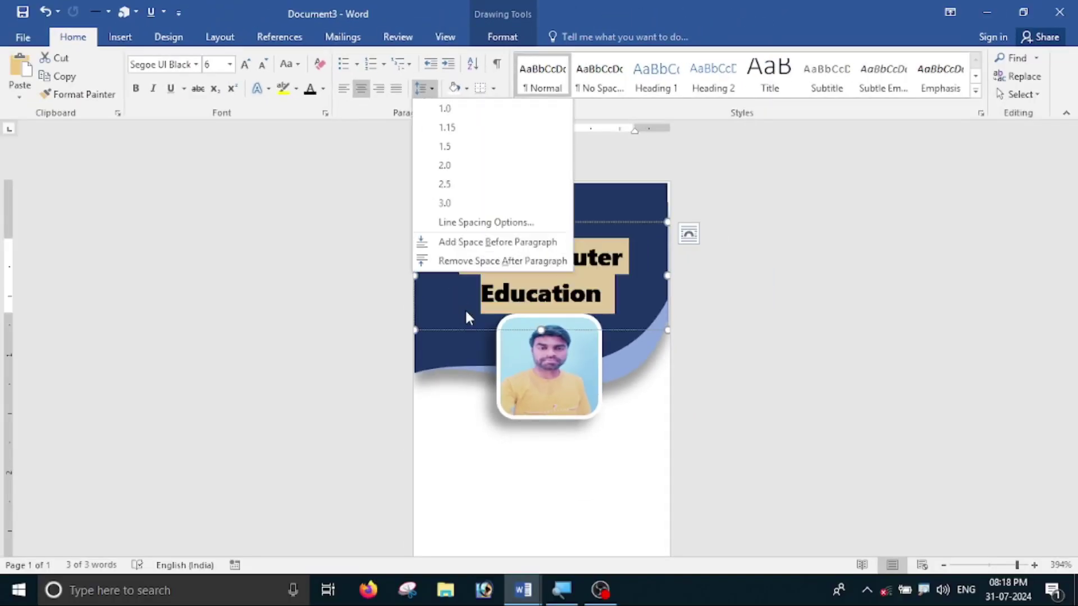
pyautogui.click(480, 262)
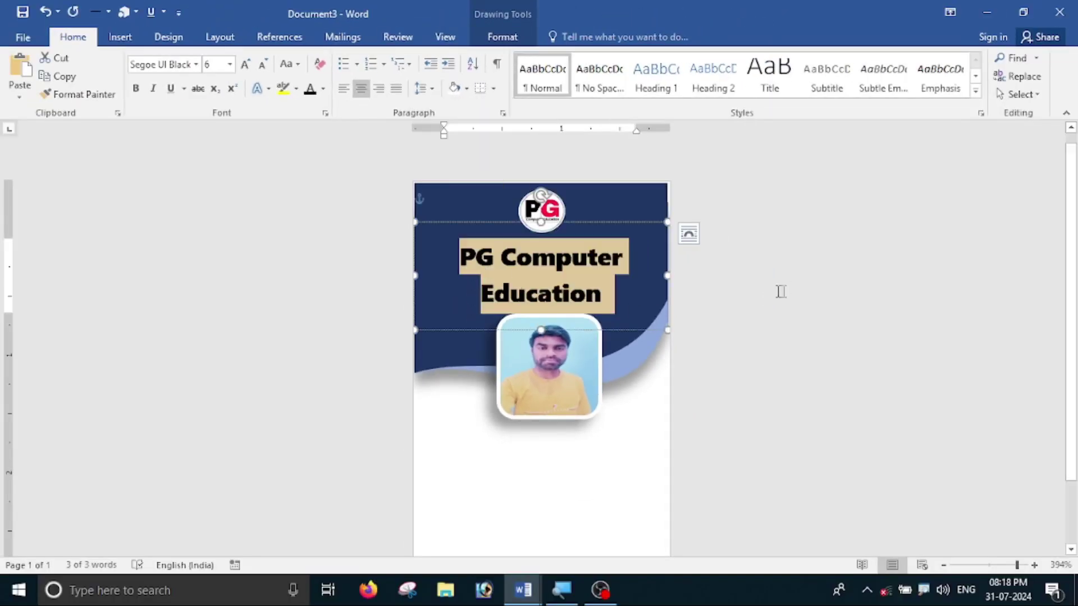
pyautogui.click(811, 365)
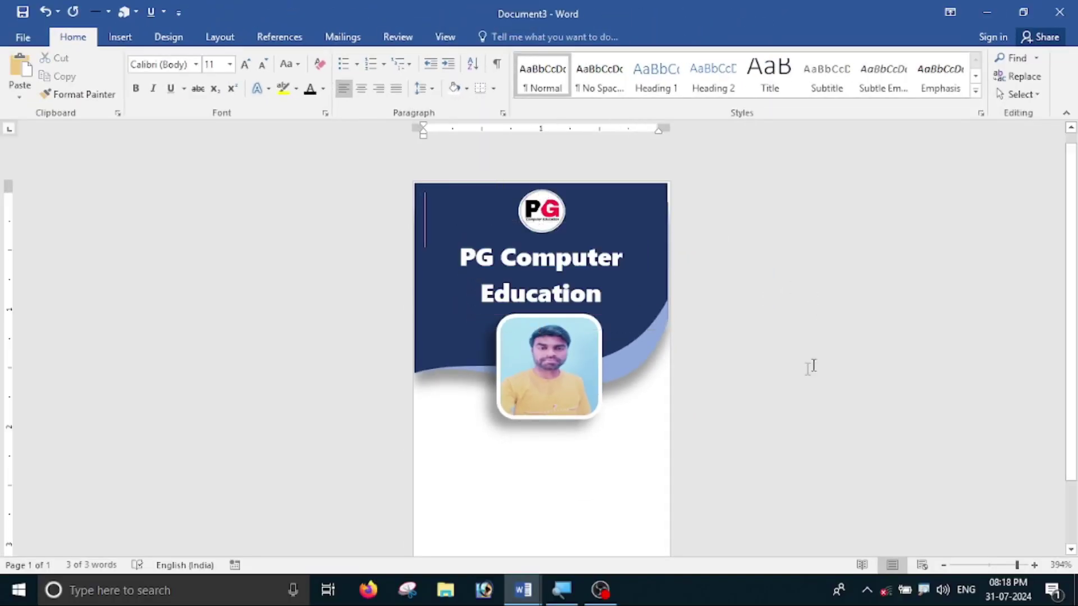
pyautogui.click(588, 274)
pyautogui.click(607, 224)
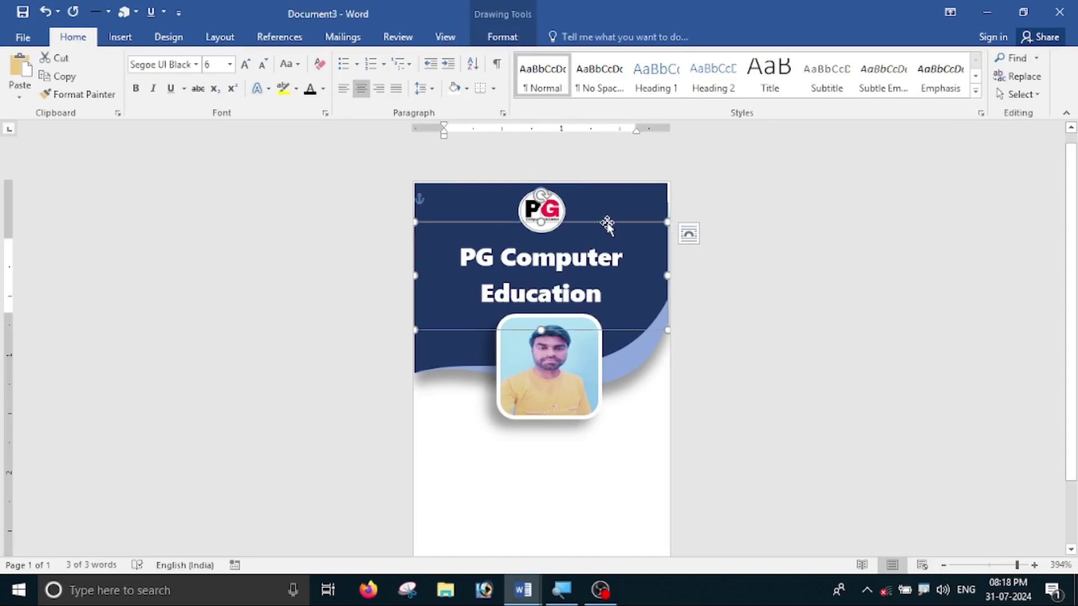
# - Centre the title text box horizontally on the card with Align Center
pyautogui.click(496, 38)
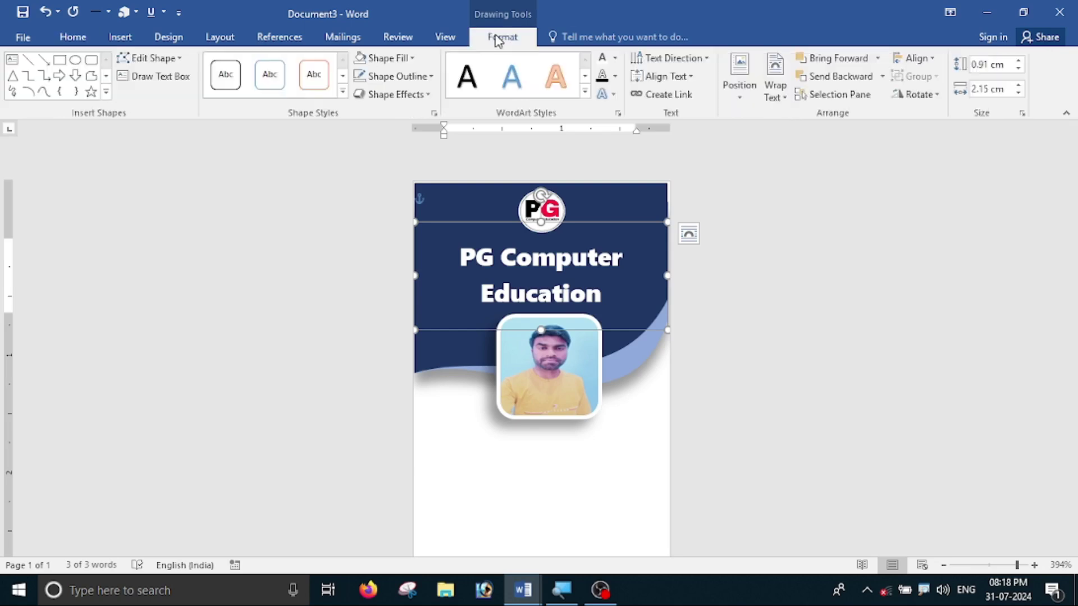
pyautogui.click(915, 58)
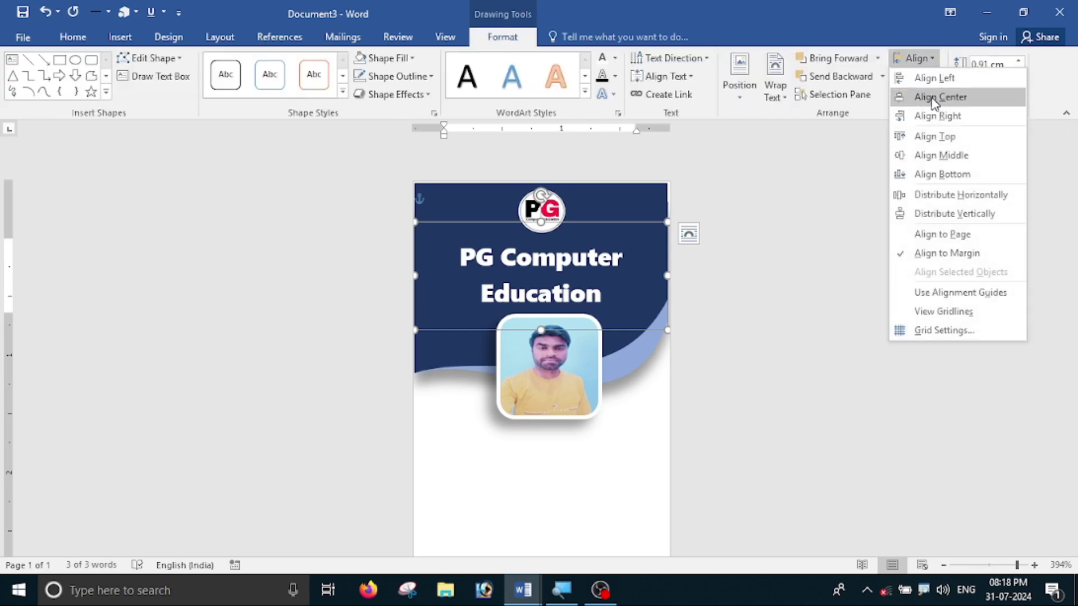
pyautogui.click(930, 96)
pyautogui.click(785, 303)
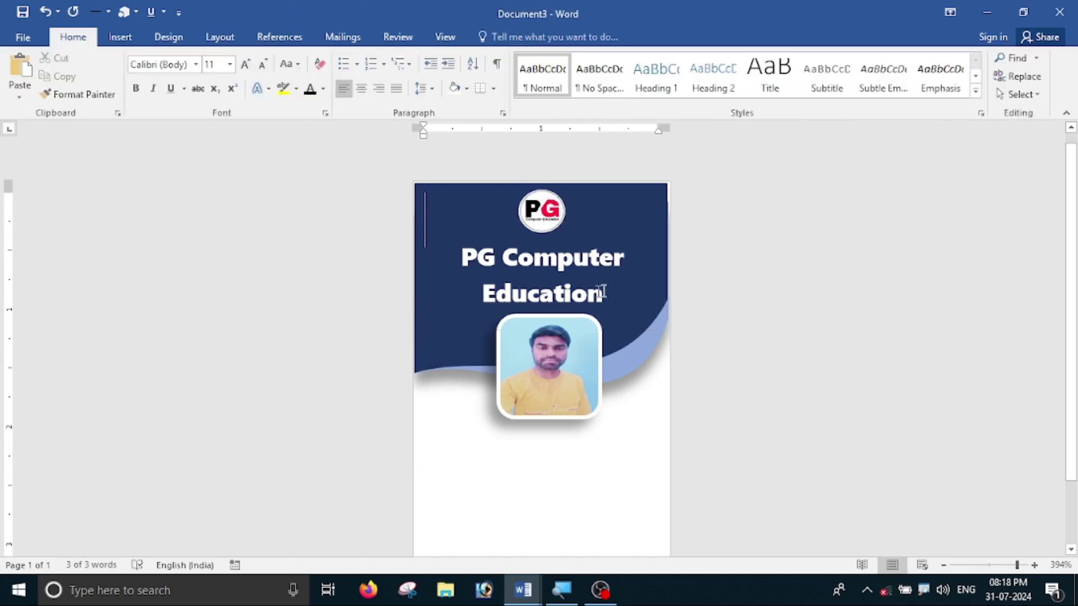
pyautogui.click(587, 273)
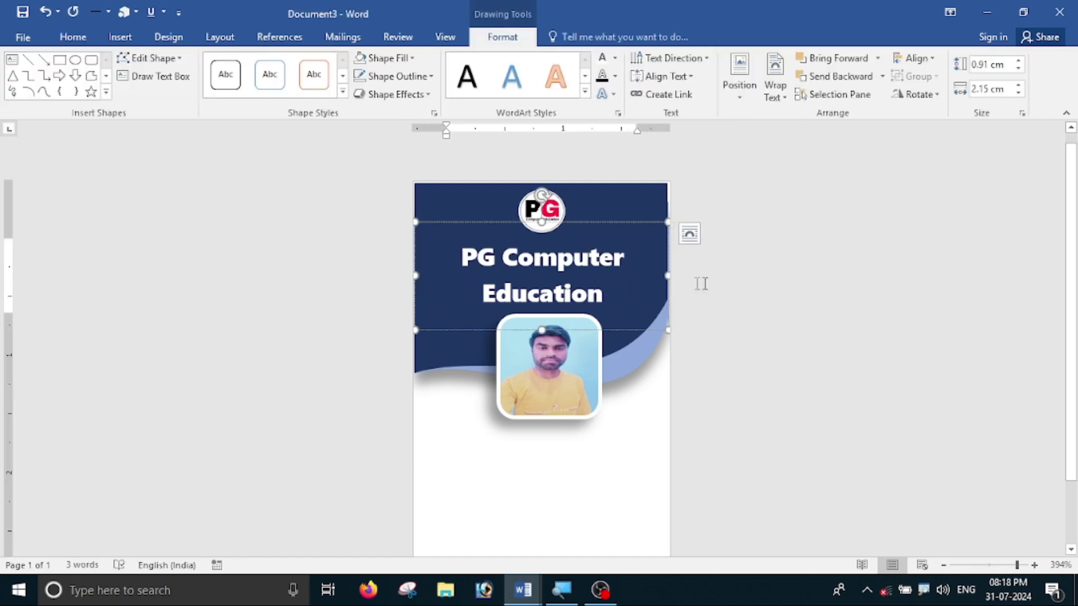
pyautogui.click(814, 326)
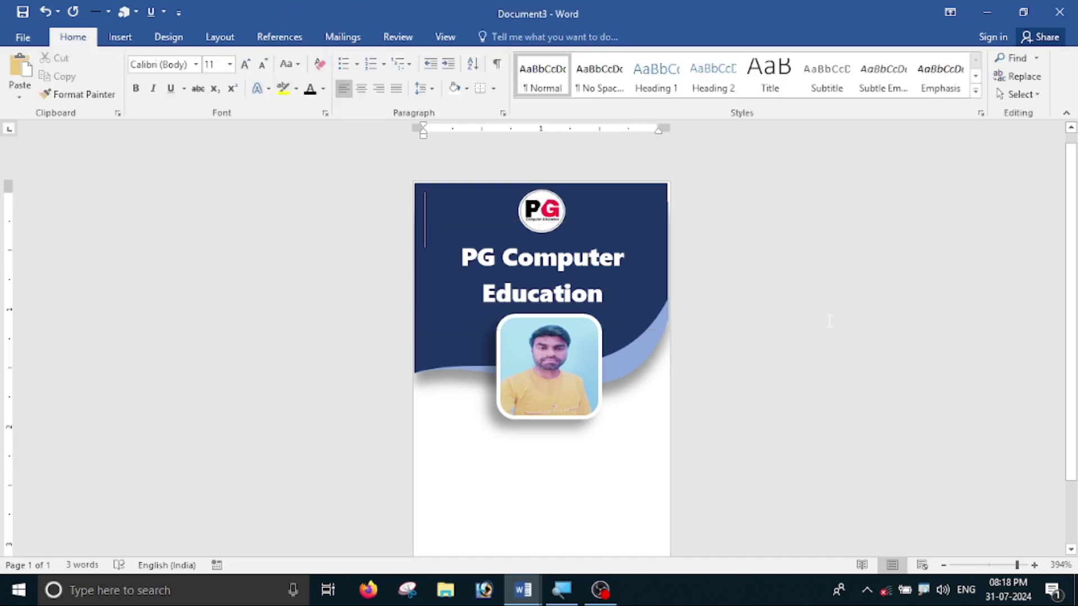
# - Check the photo's placement beneath the centred title
pyautogui.scroll(-2, 818, 320)
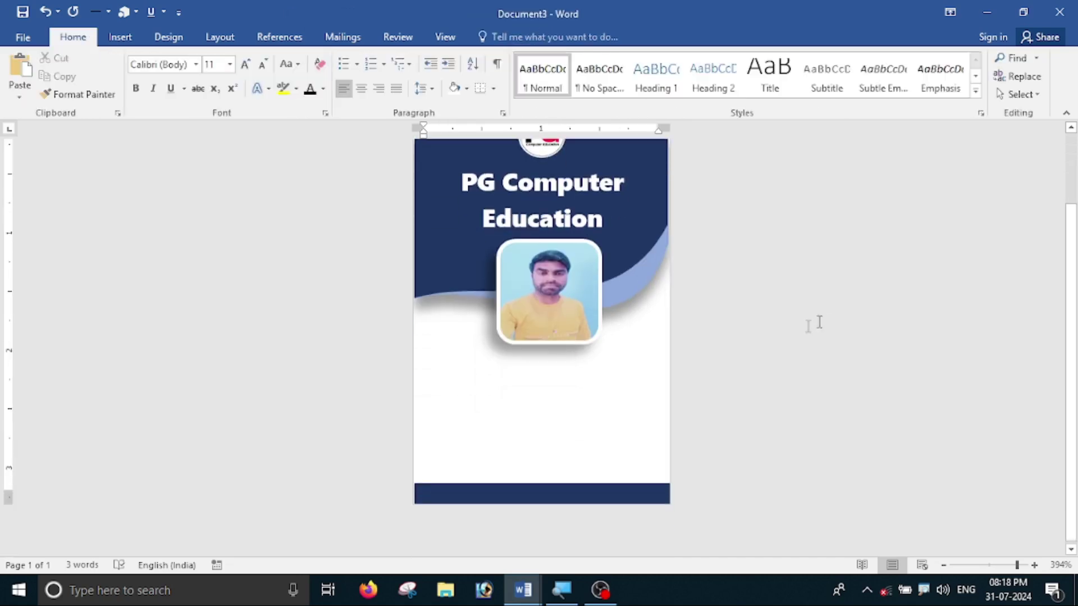
pyautogui.click(508, 265)
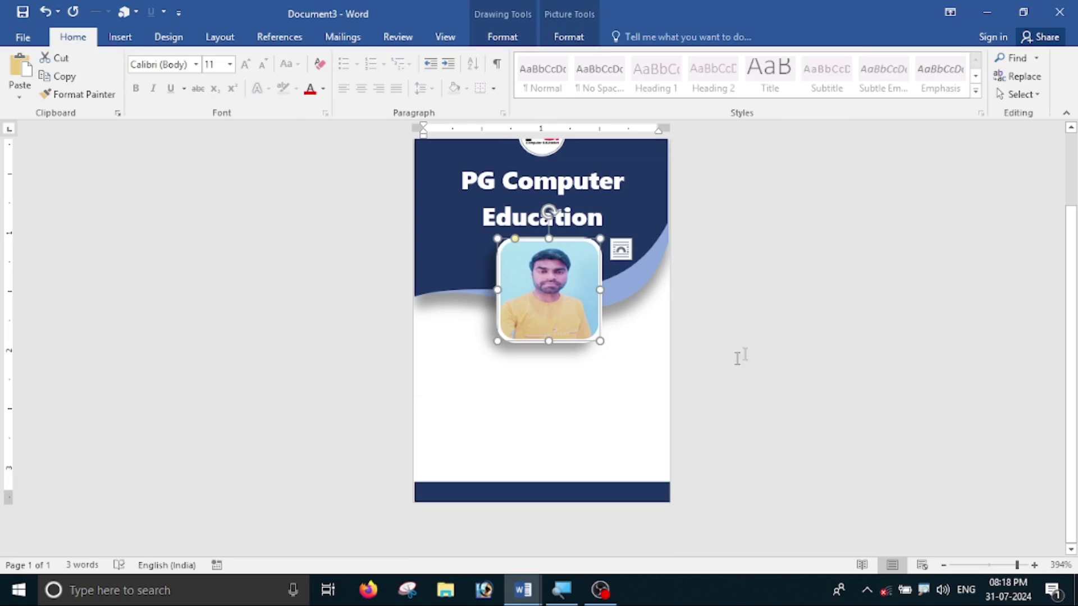
pyautogui.click(870, 266)
pyautogui.scroll(2, 870, 266)
pyautogui.click(120, 36)
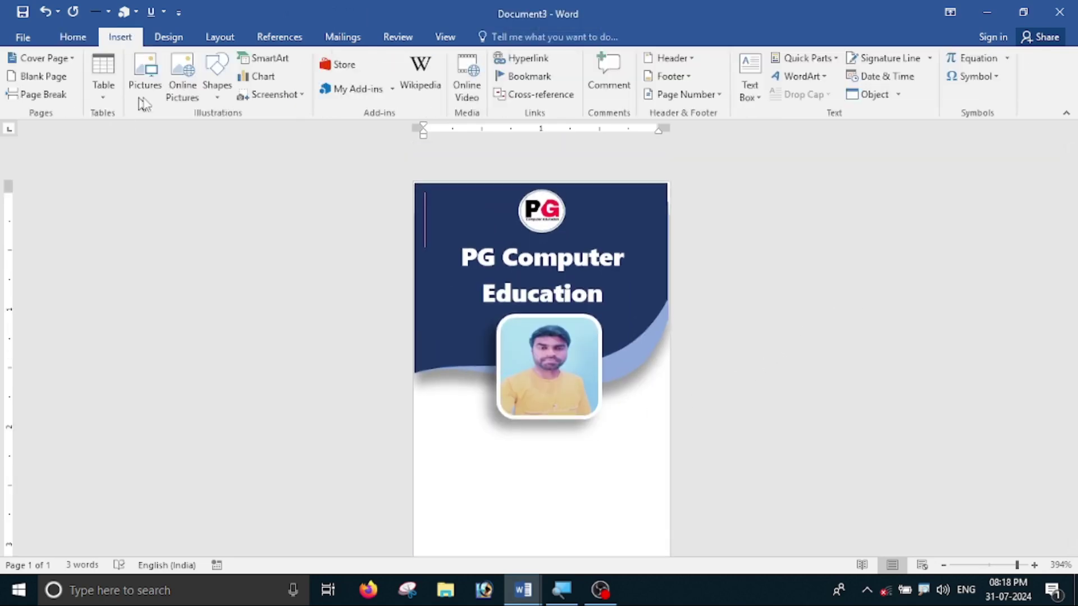
# - Draw a wide text box across the card beneath the photo
pyautogui.click(211, 104)
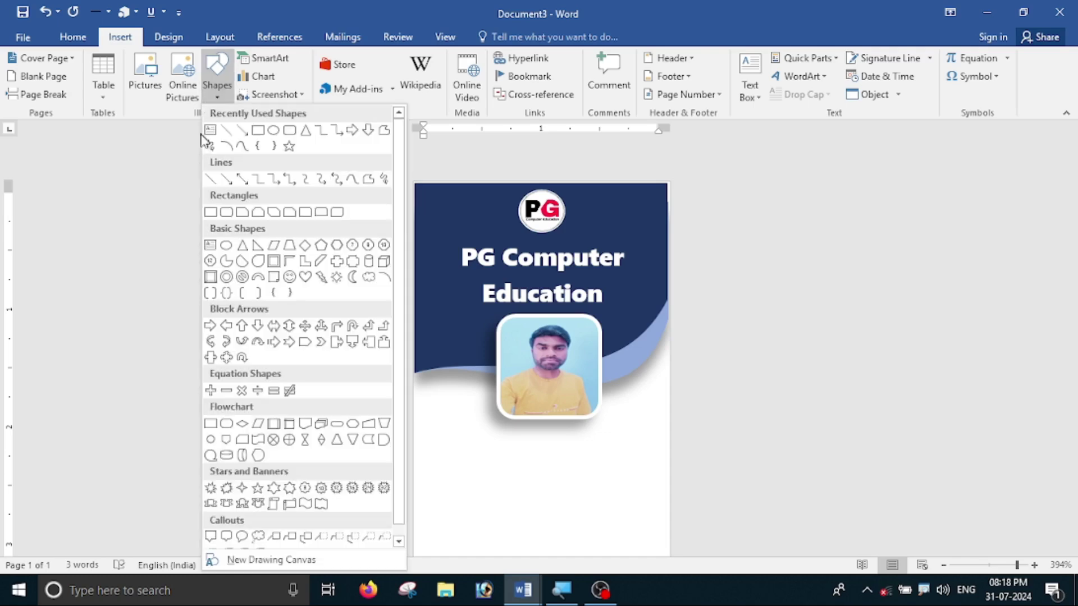
pyautogui.click(212, 137)
pyautogui.scroll(-2, 426, 395)
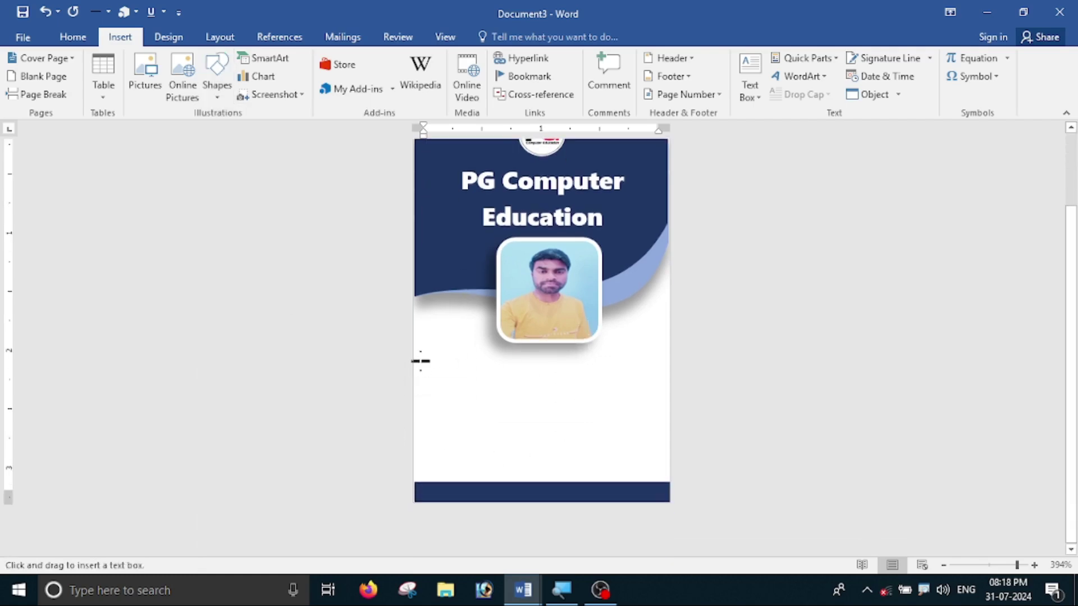
pyautogui.moveTo(416, 349); pyautogui.dragTo(668, 386)
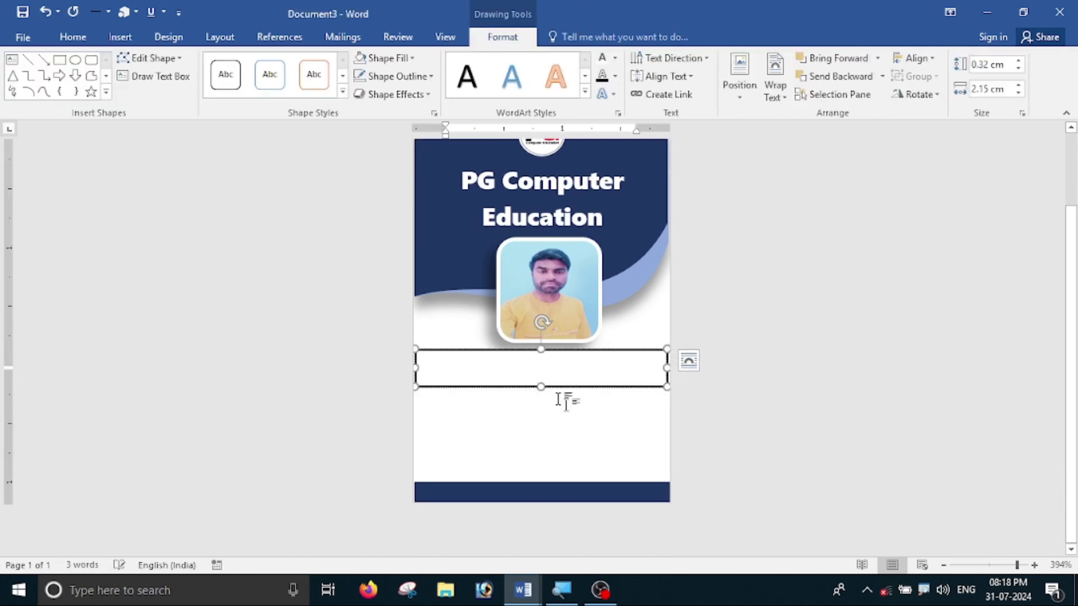
# - Shrink the new box's font size and centre its text
pyautogui.click(73, 37)
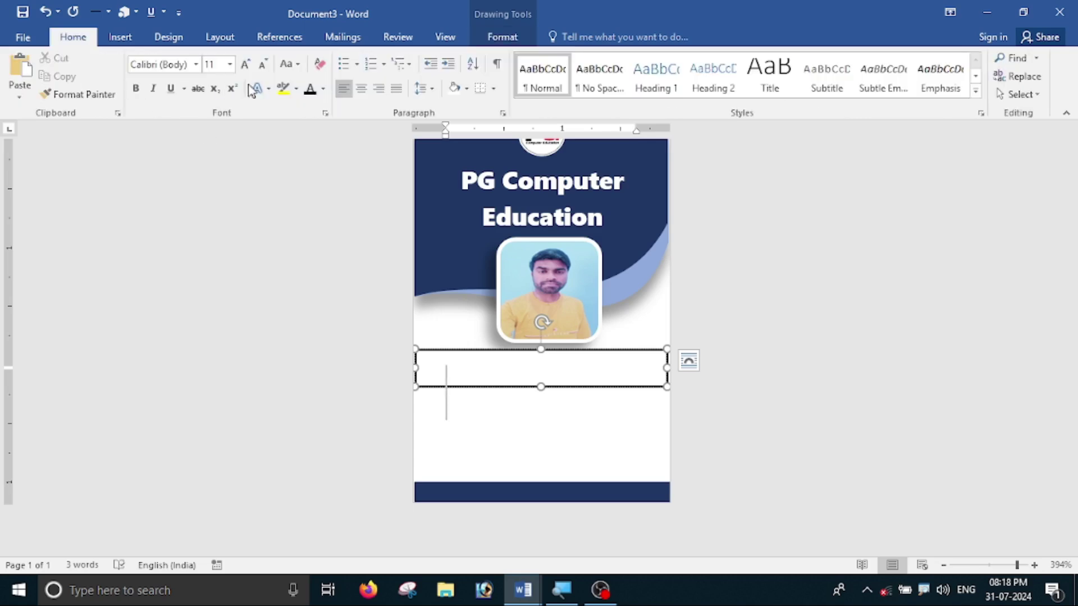
pyautogui.click(262, 65)
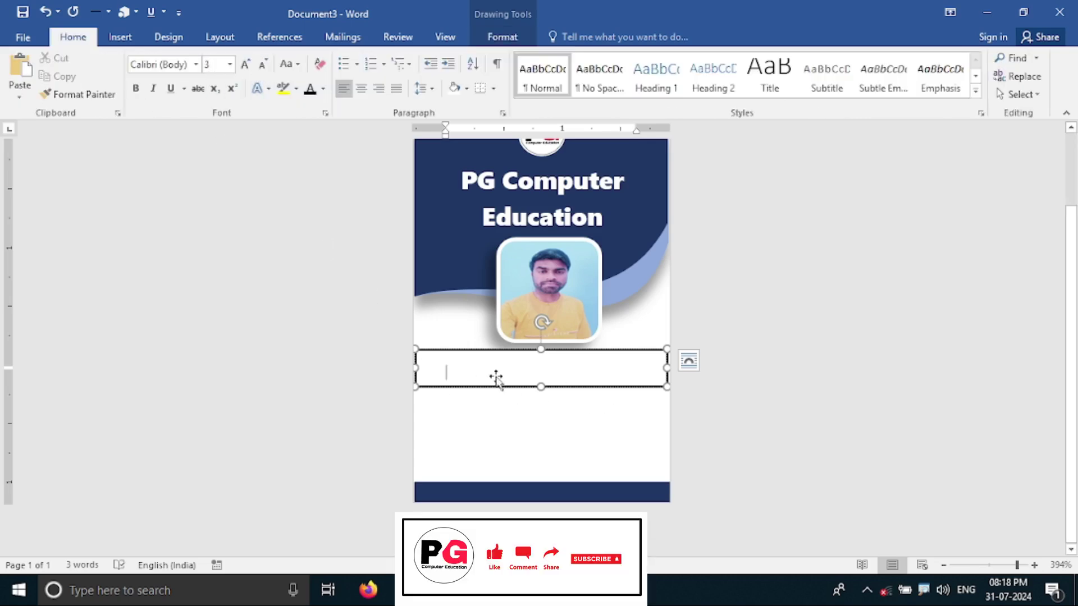
pyautogui.click(362, 90)
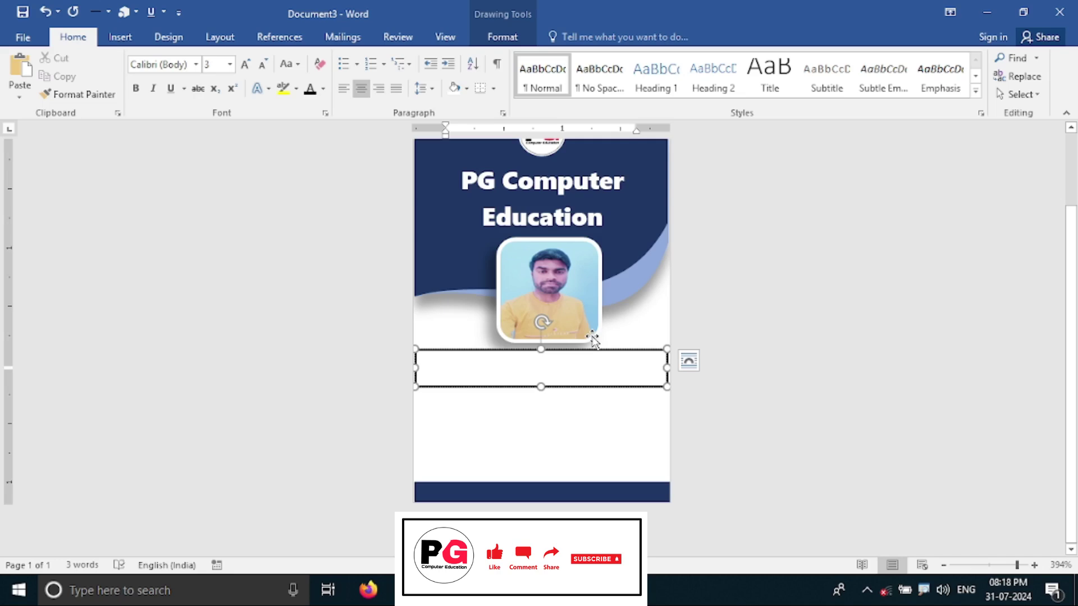
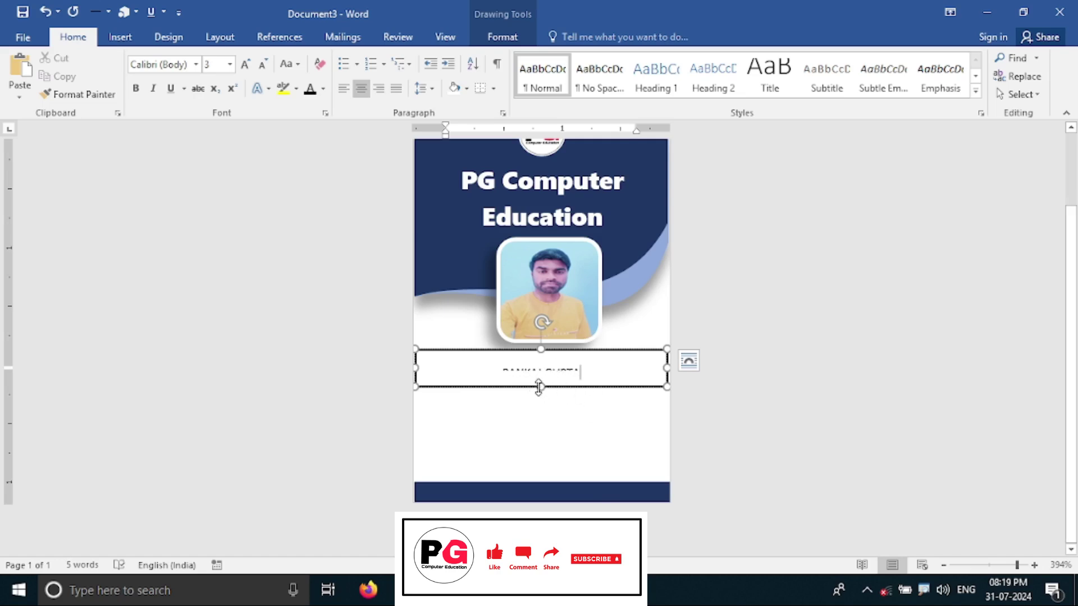
# - Type the cardholder's name and COMPUTER TEACHER in the box, enlarging it to fit
pyautogui.moveTo(539, 386); pyautogui.dragTo(541, 420)
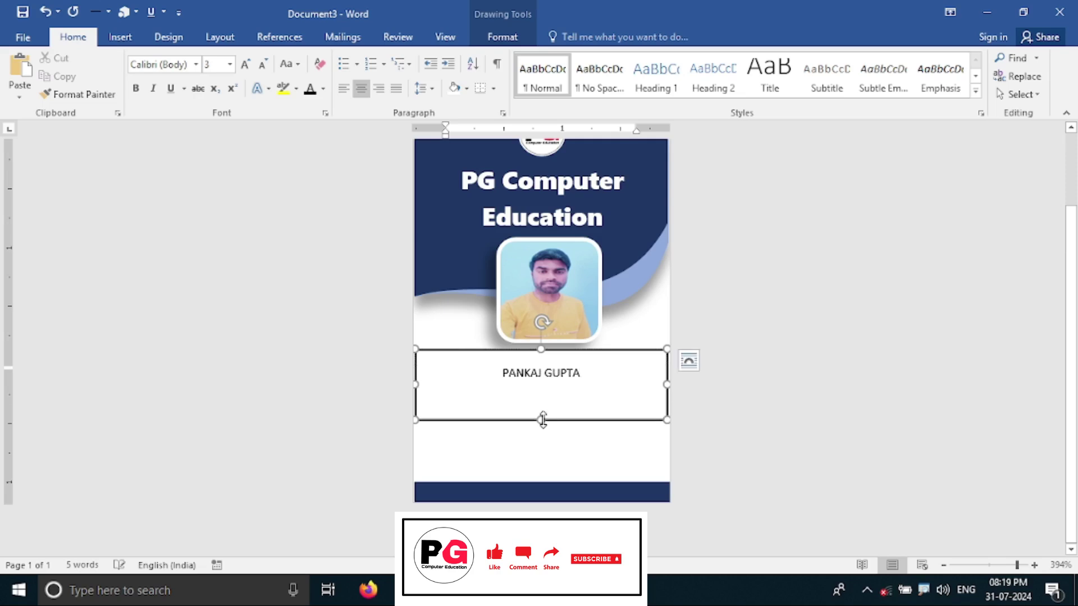
pyautogui.click(581, 373)
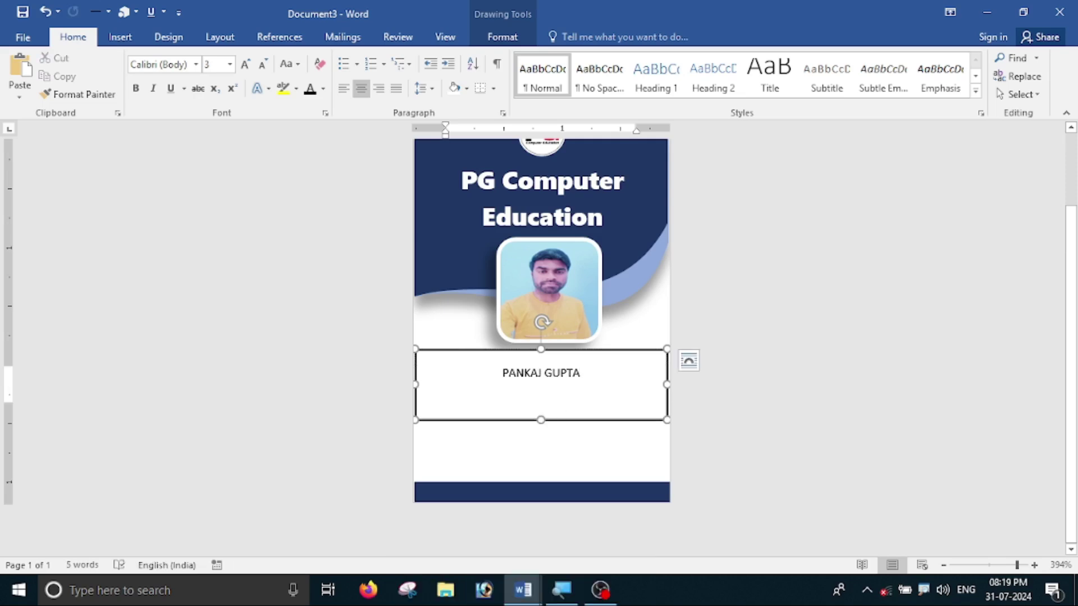
pyautogui.hotkey('ctrl', 'z')
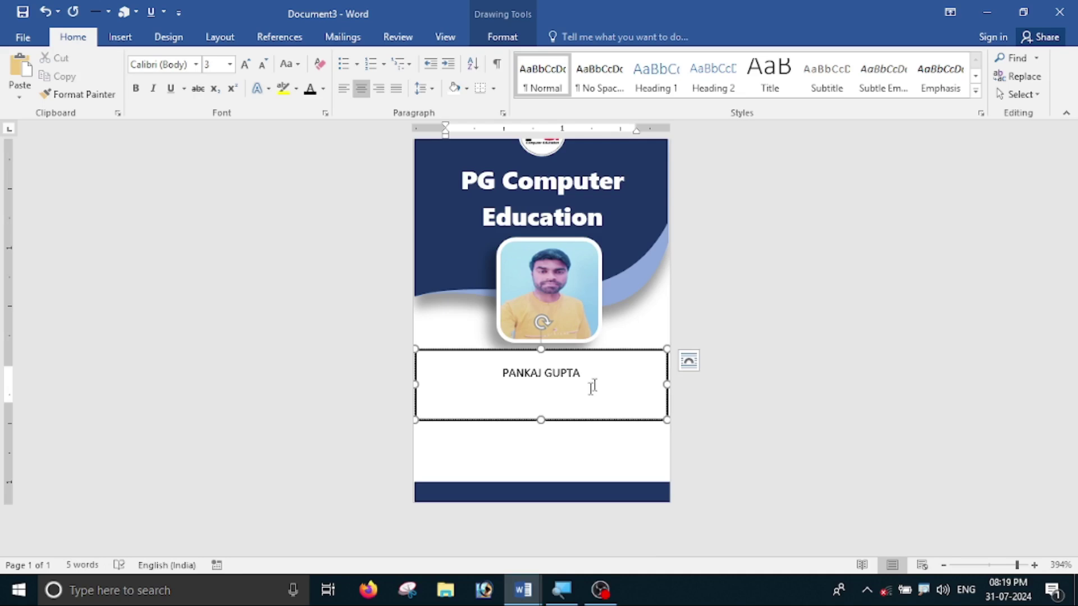
pyautogui.moveTo(541, 420); pyautogui.dragTo(540, 436)
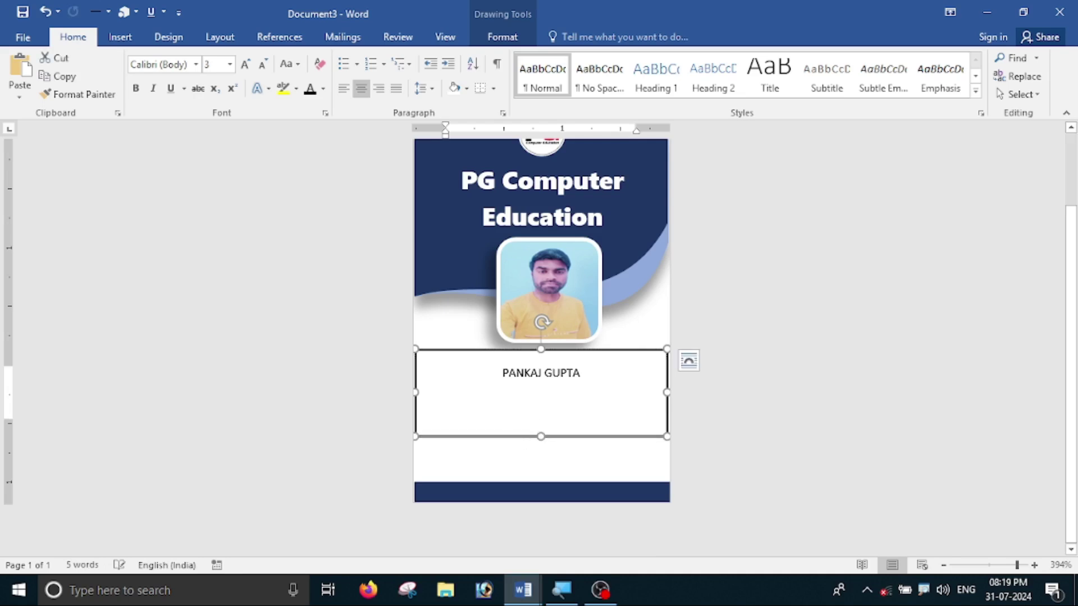
pyautogui.click(545, 372)
pyautogui.hotkey('ctrl', 'z')
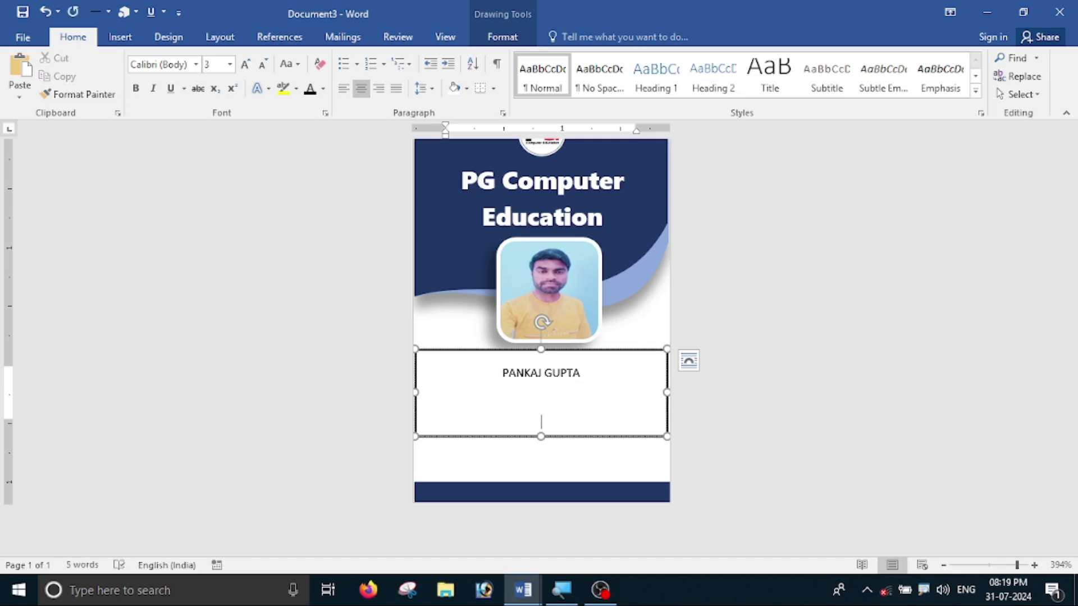
pyautogui.write('PUTER TEACHER')
pyautogui.moveTo(540, 437); pyautogui.dragTo(540, 466)
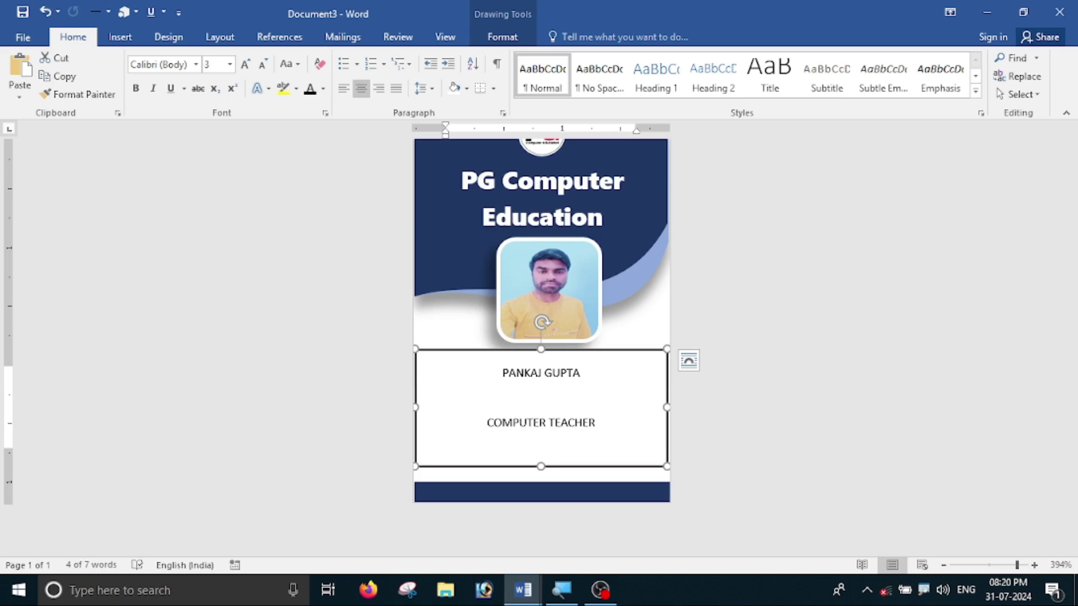
# - Remove the space after paragraph between the name and designation lines
pyautogui.moveTo(590, 430); pyautogui.dragTo(539, 429)
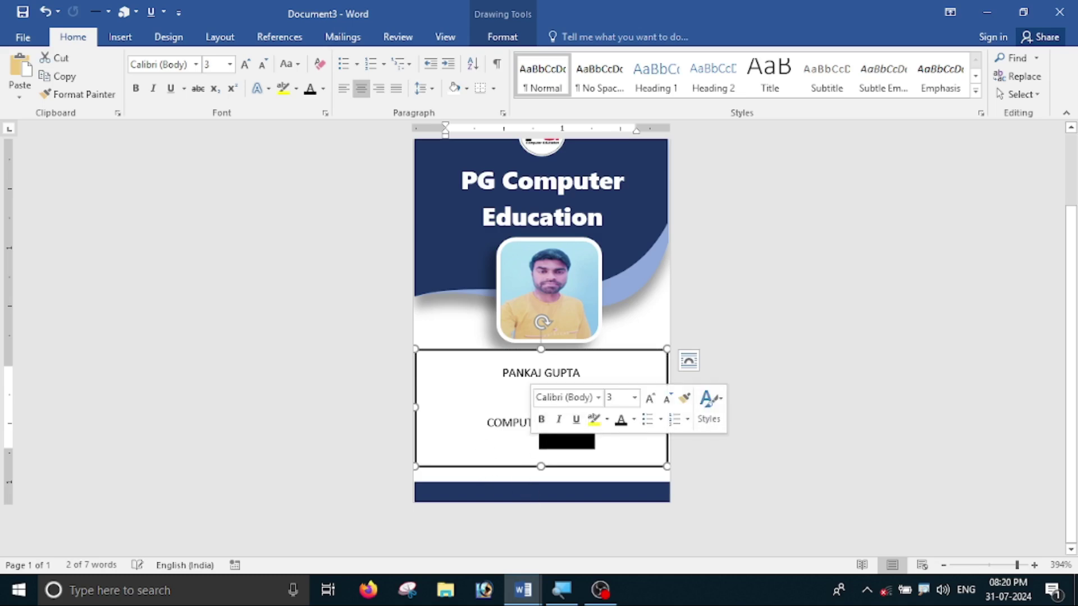
pyautogui.click(541, 396)
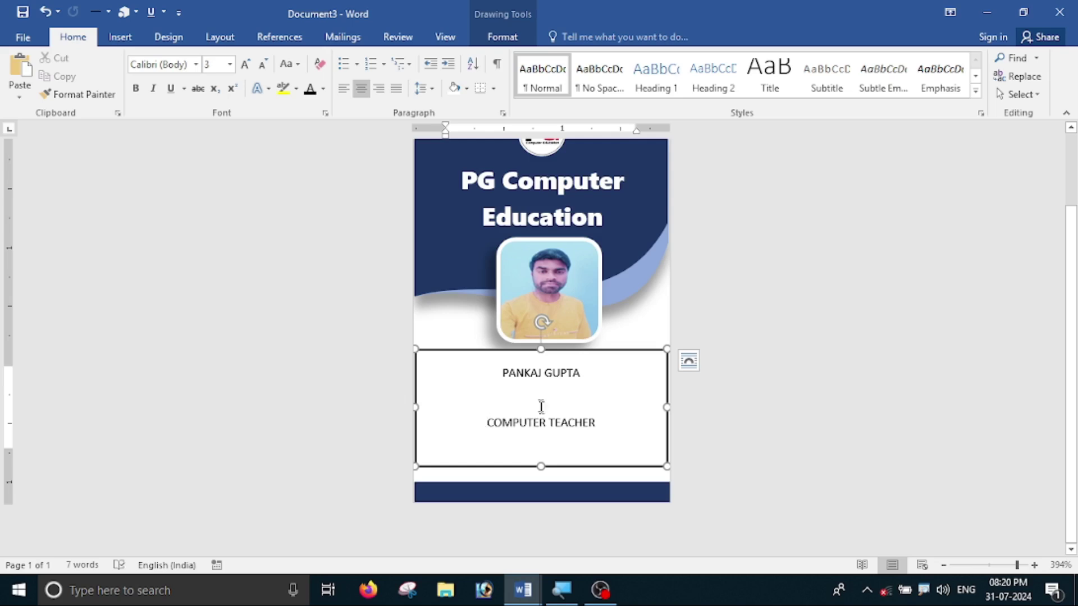
pyautogui.moveTo(516, 375); pyautogui.dragTo(610, 448)
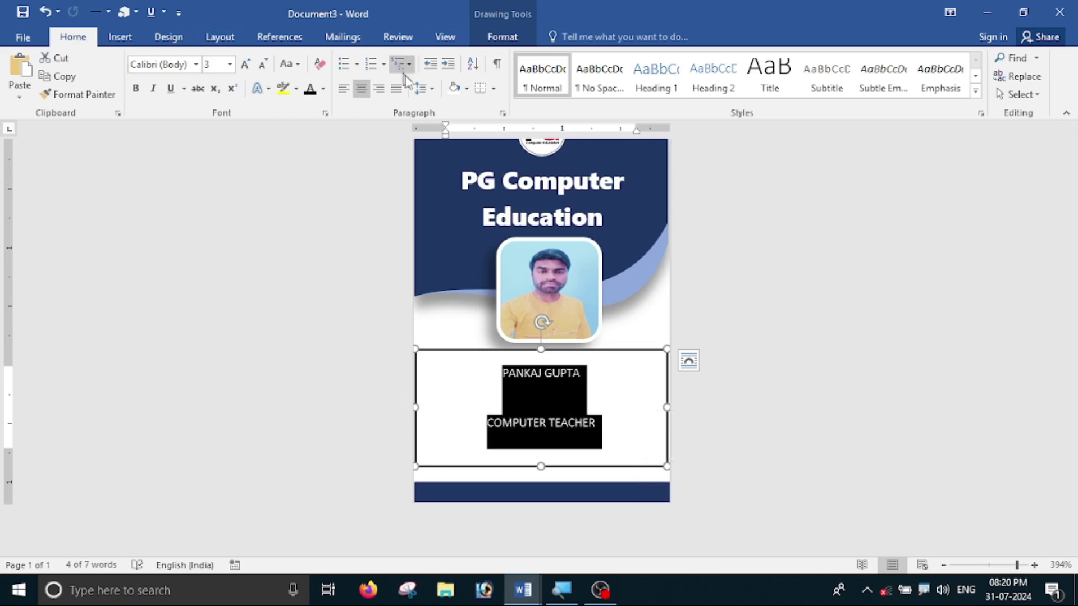
pyautogui.click(422, 89)
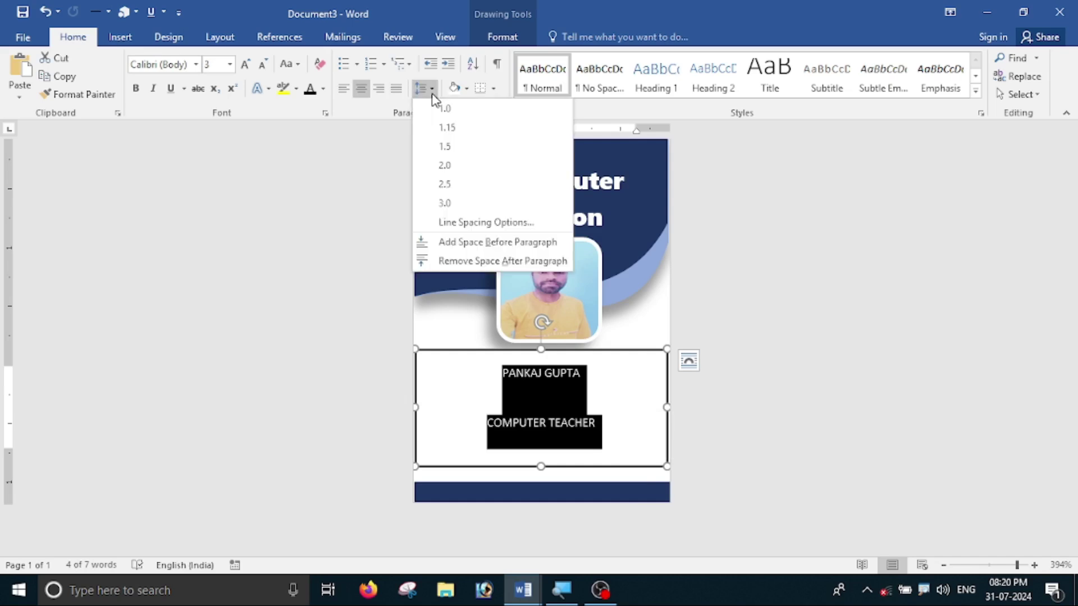
pyautogui.click(484, 262)
# - Shrink the name box's height to fit its two lines
pyautogui.click(584, 431)
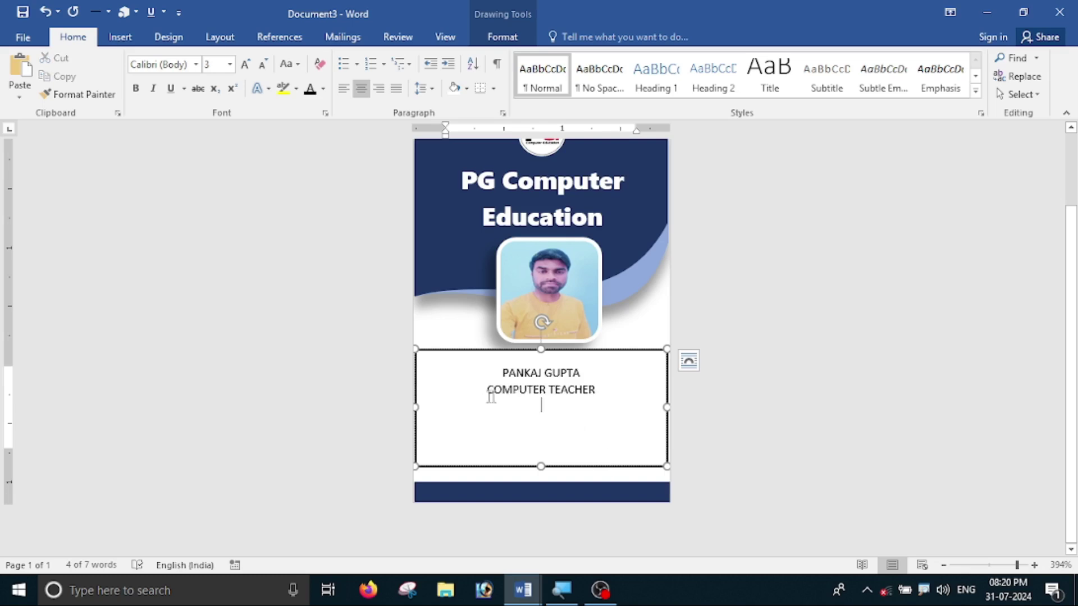
pyautogui.moveTo(541, 466); pyautogui.dragTo(540, 412)
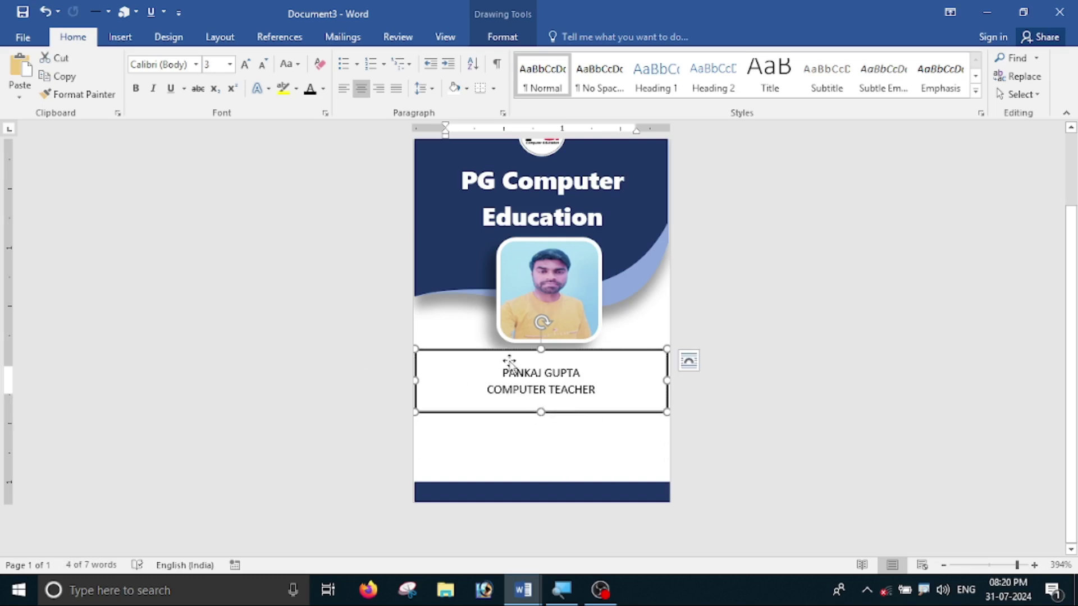
pyautogui.keyDown('ctrl'); pyautogui.scroll(4, 570, 353); pyautogui.keyUp('ctrl')
pyautogui.scroll(1, 570, 352)
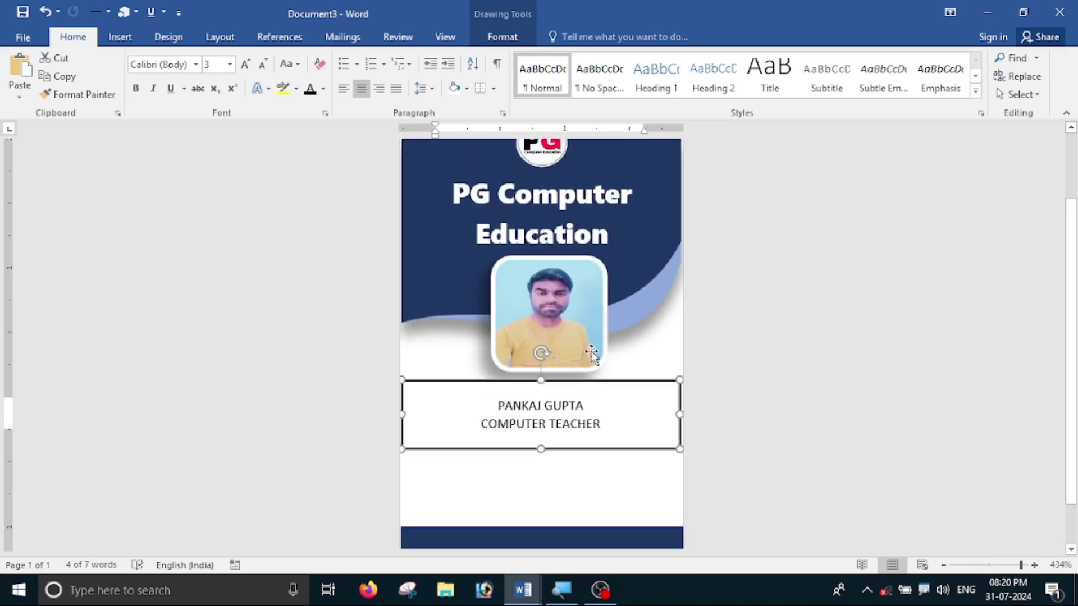
pyautogui.click(609, 387)
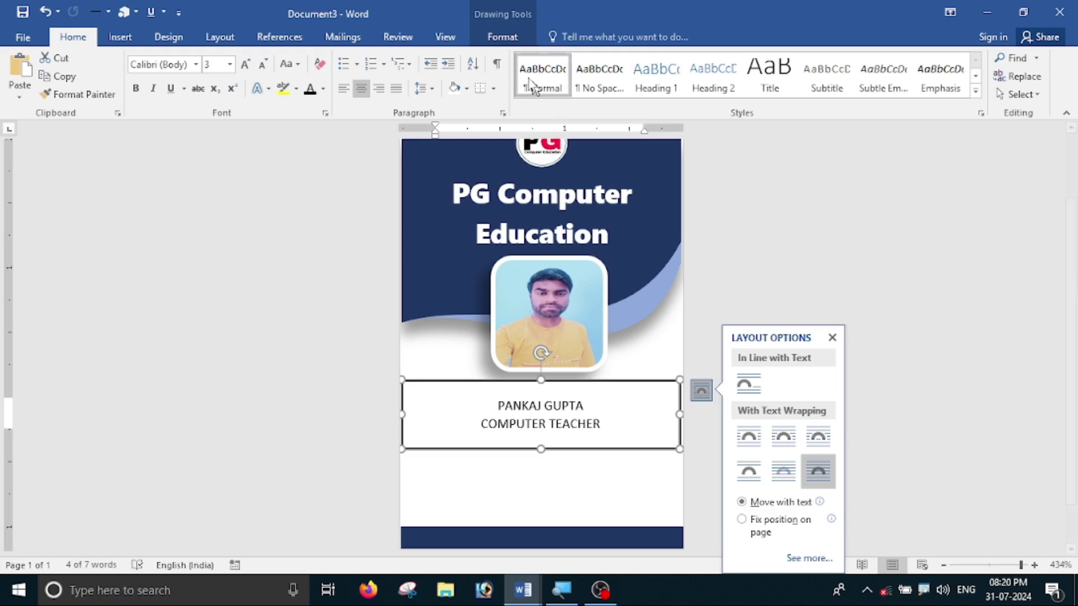
# - Give the name box No Fill and No Outline, and move it up under the photo
pyautogui.click(499, 36)
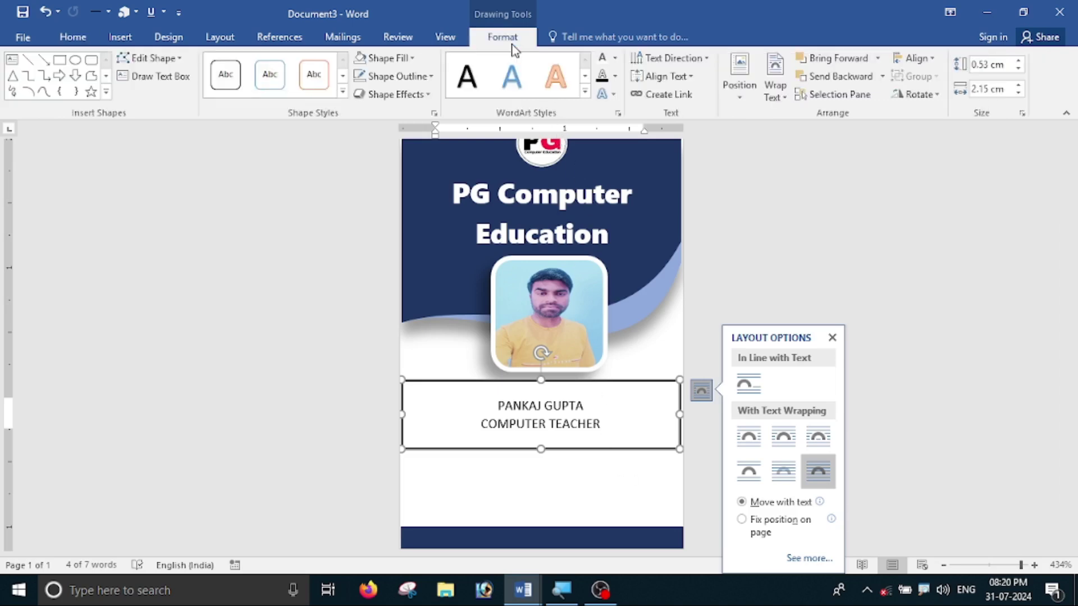
pyautogui.click(415, 62)
pyautogui.click(370, 195)
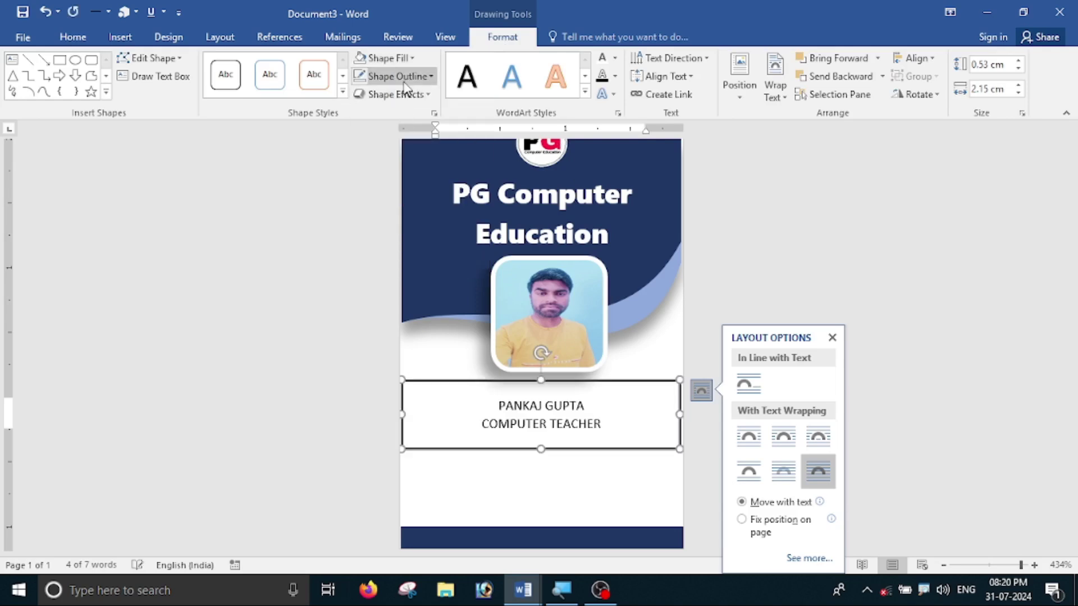
pyautogui.click(404, 85)
pyautogui.click(398, 212)
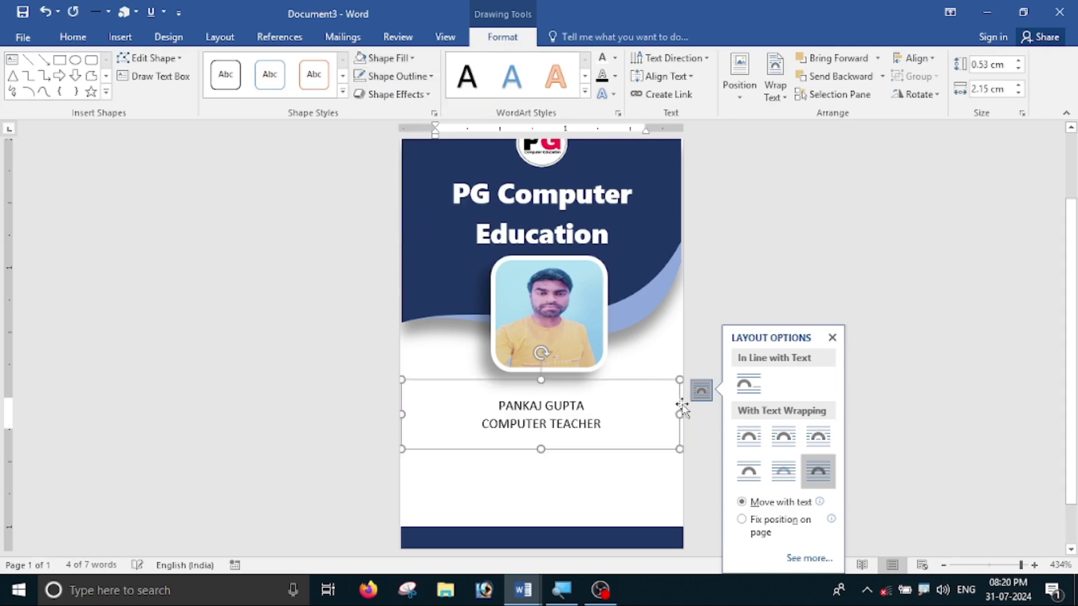
pyautogui.moveTo(601, 380); pyautogui.dragTo(471, 403)
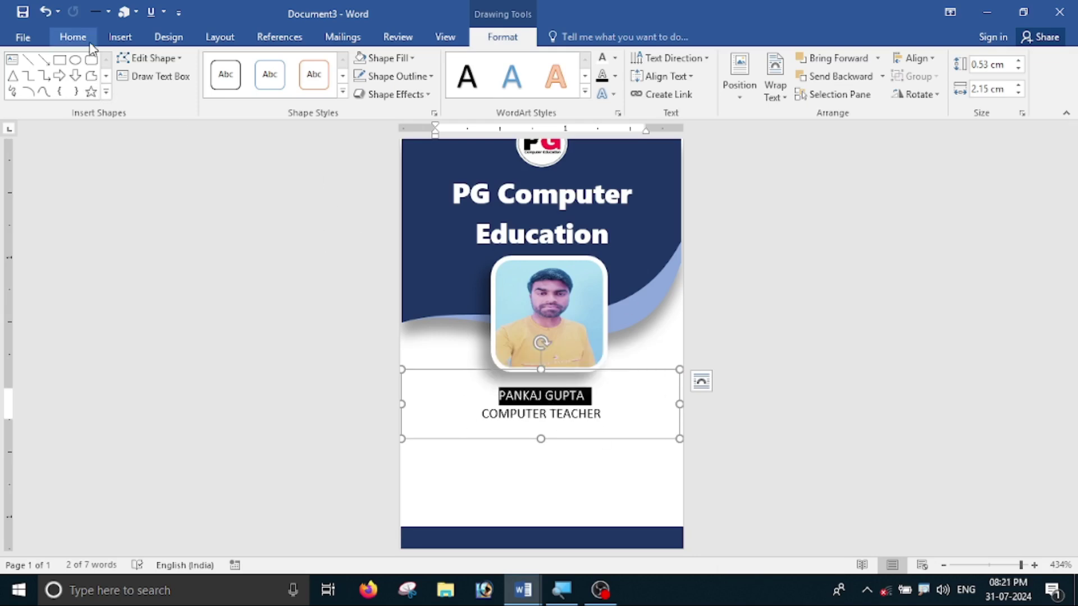
# - Set the name in Segoe UI Black and COMPUTER TEACHER in smaller Calibri Light
pyautogui.click(73, 36)
pyautogui.click(196, 64)
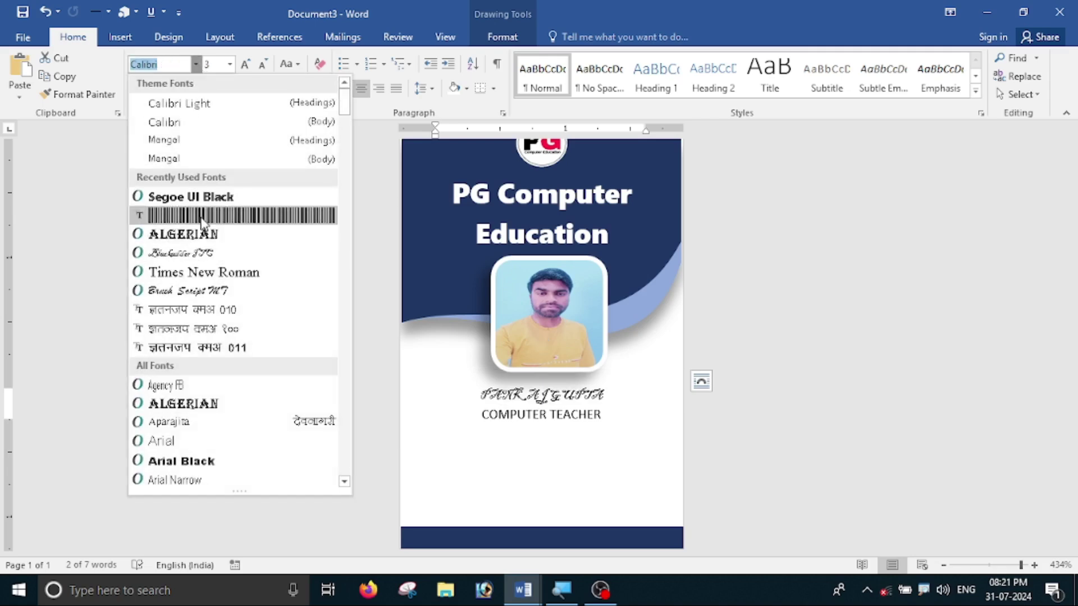
pyautogui.click(202, 198)
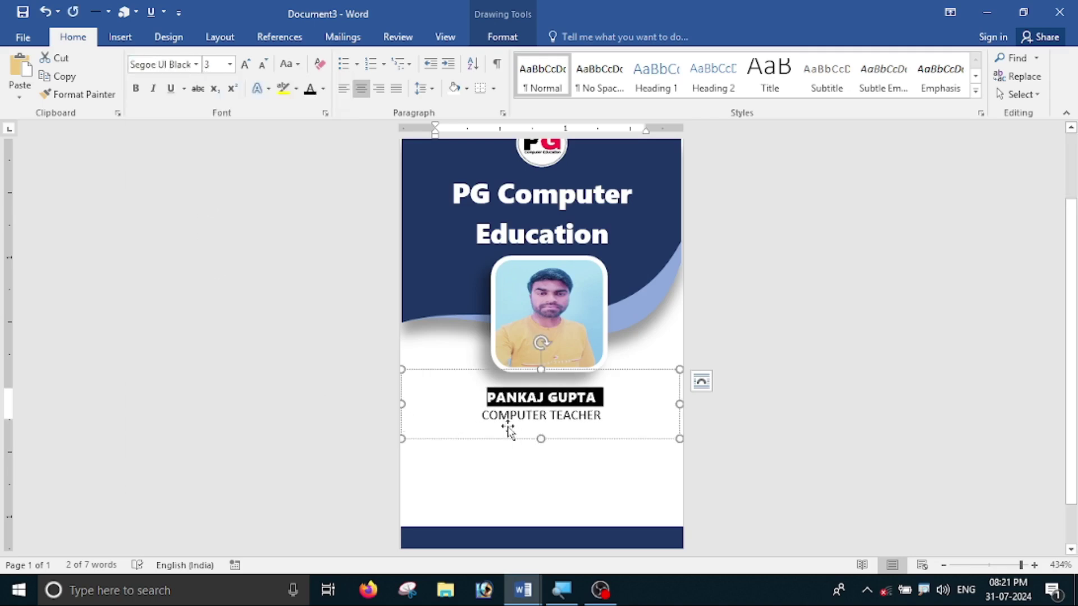
pyautogui.press('Escape')
pyautogui.moveTo(482, 415); pyautogui.dragTo(608, 414)
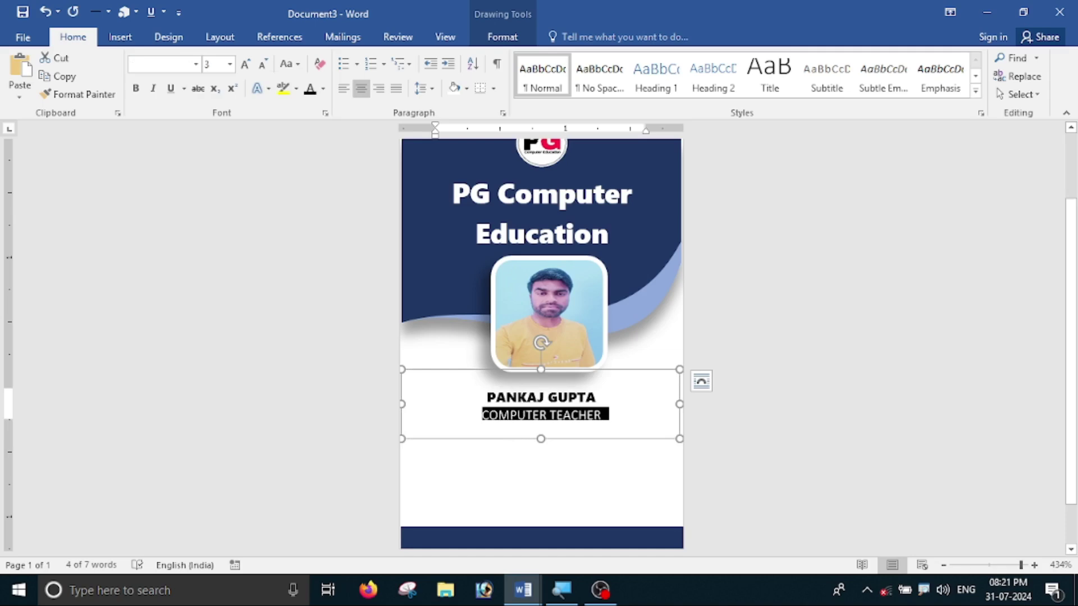
pyautogui.click(196, 65)
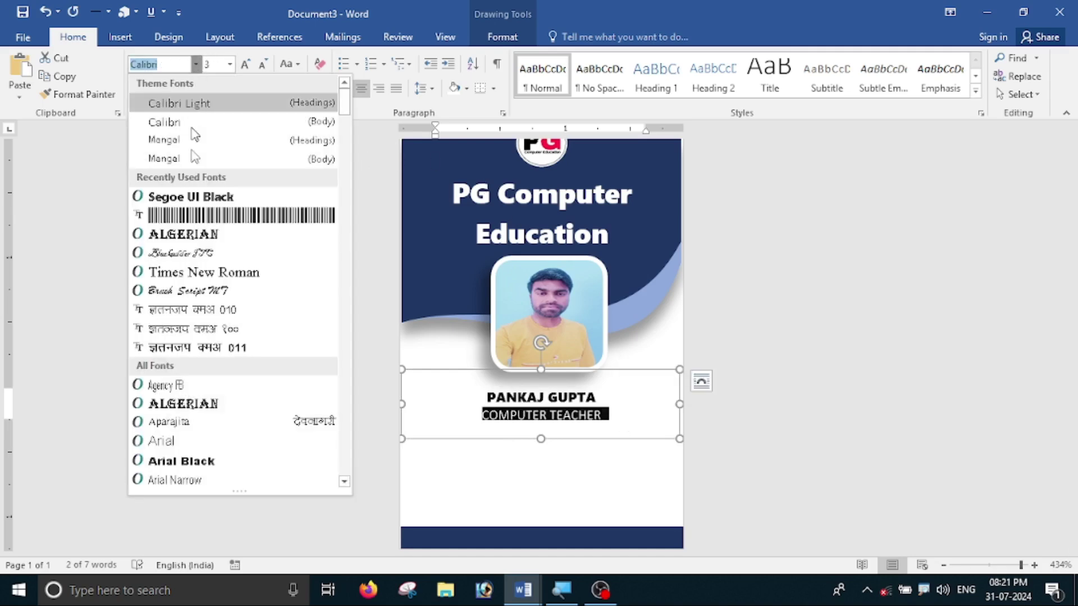
pyautogui.click(224, 104)
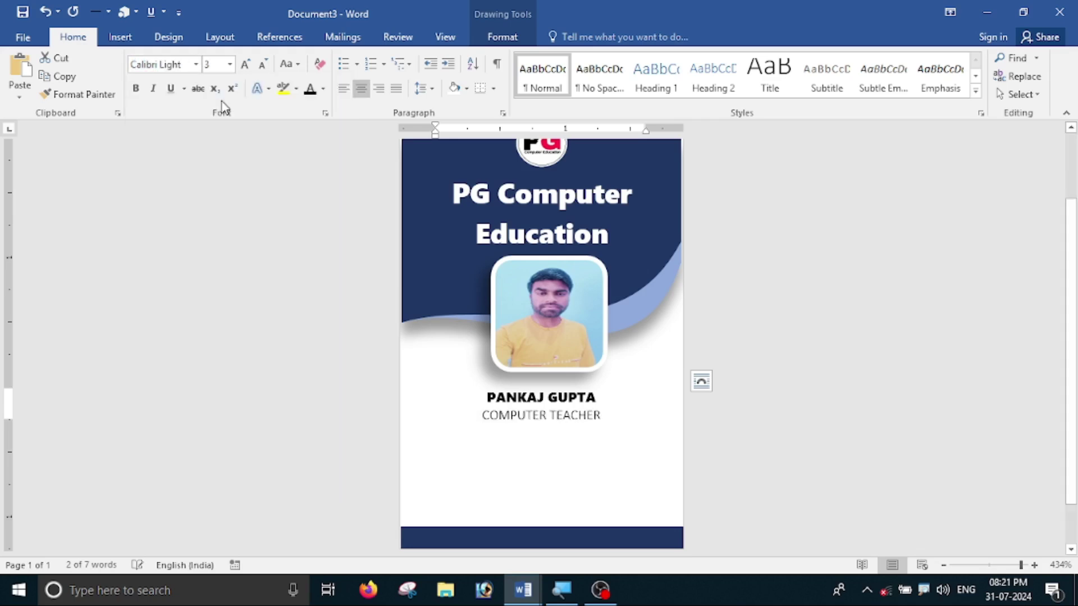
pyautogui.click(262, 72)
pyautogui.click(750, 367)
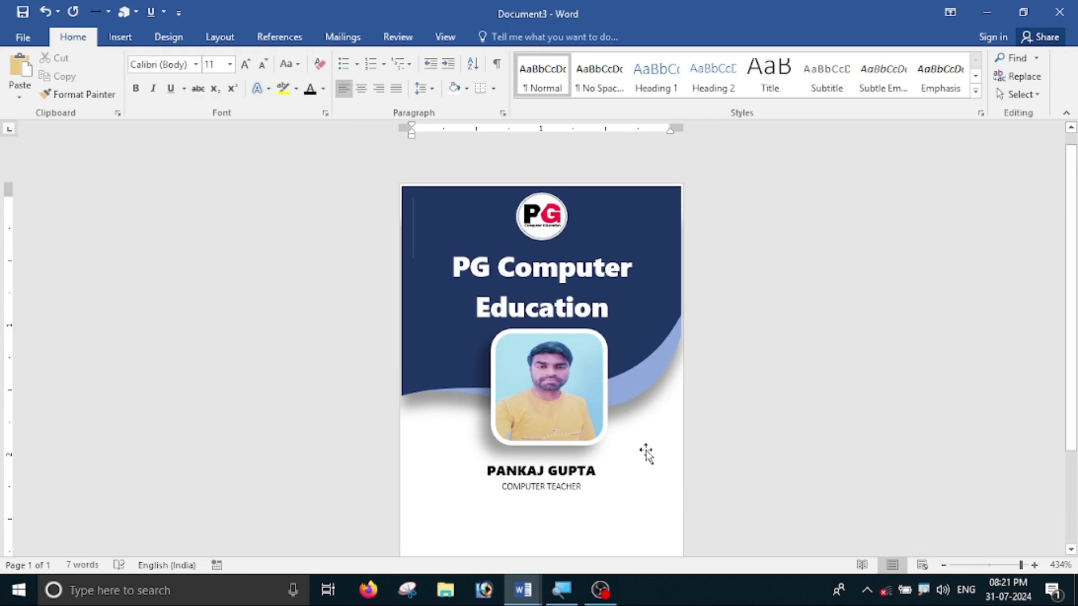
# - Centre the name and designation box horizontally on the card
pyautogui.scroll(-3, 646, 454)
pyautogui.click(558, 345)
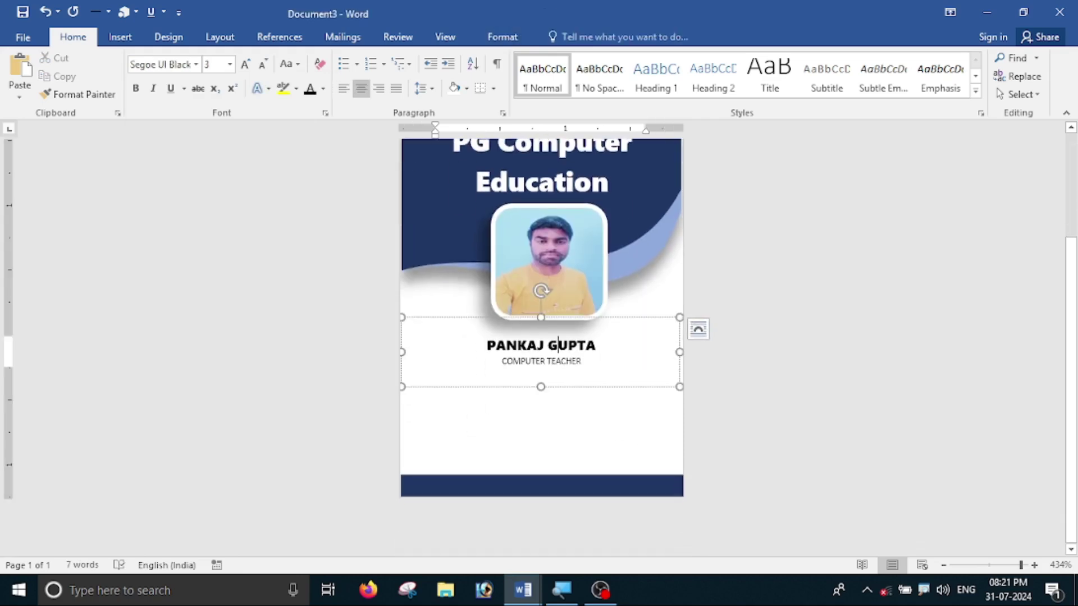
pyautogui.click(556, 317)
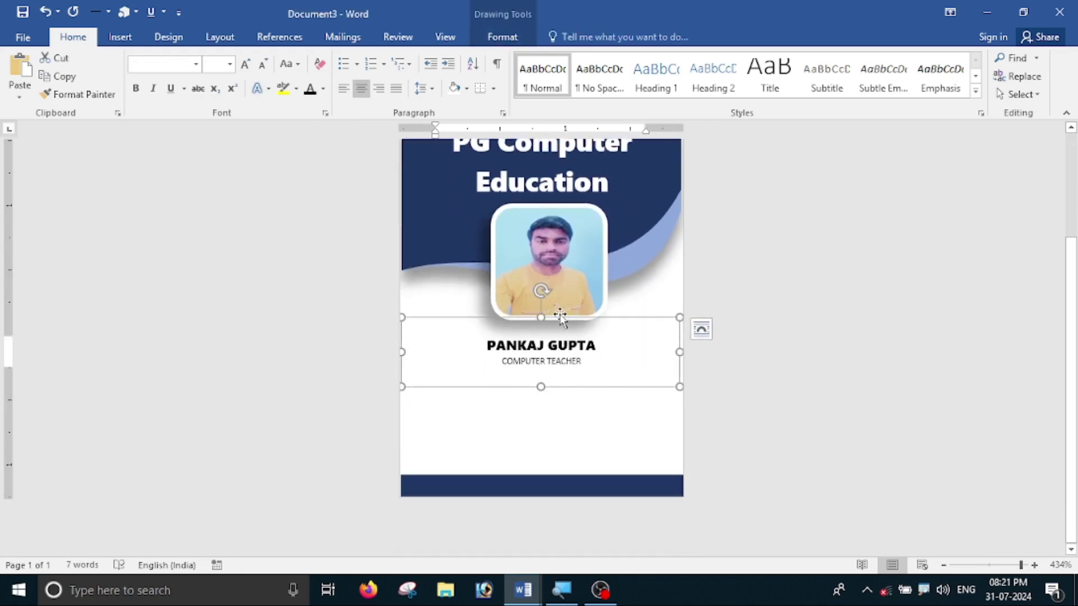
pyautogui.click(487, 32)
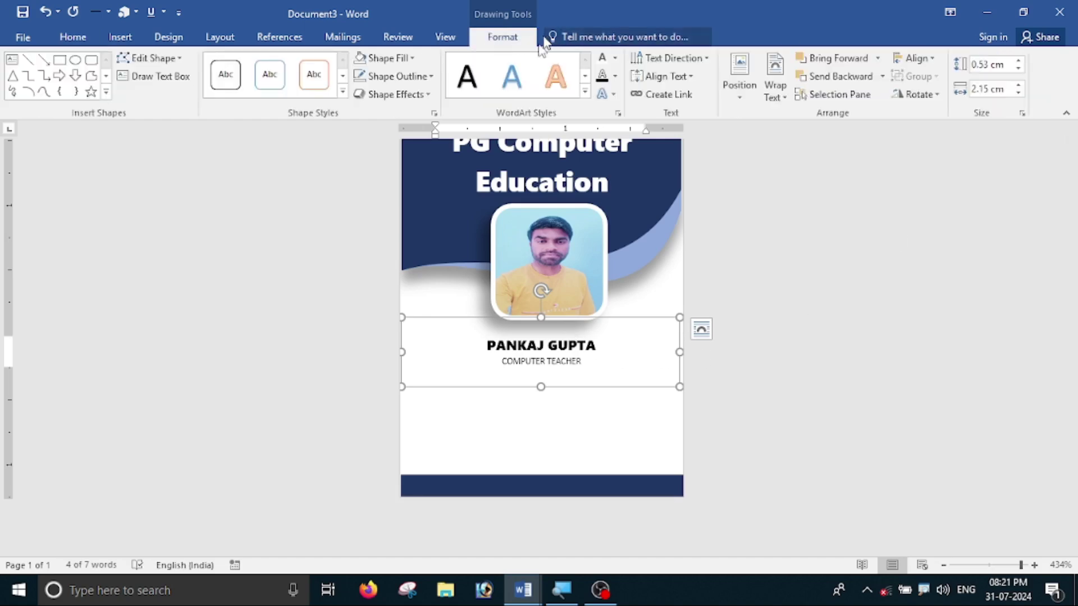
pyautogui.click(914, 58)
pyautogui.click(923, 96)
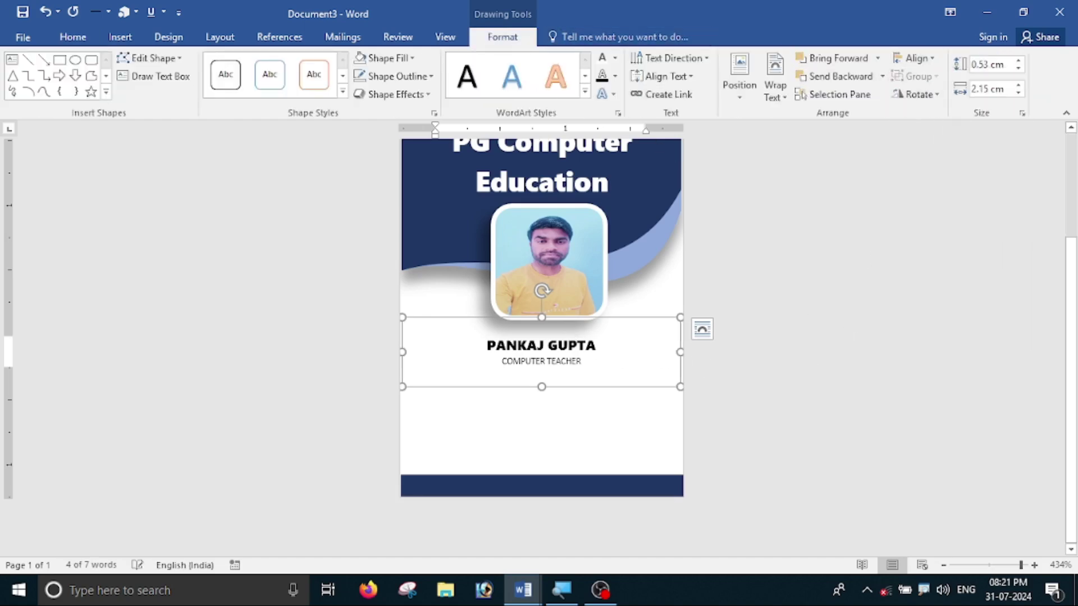
pyautogui.click(902, 257)
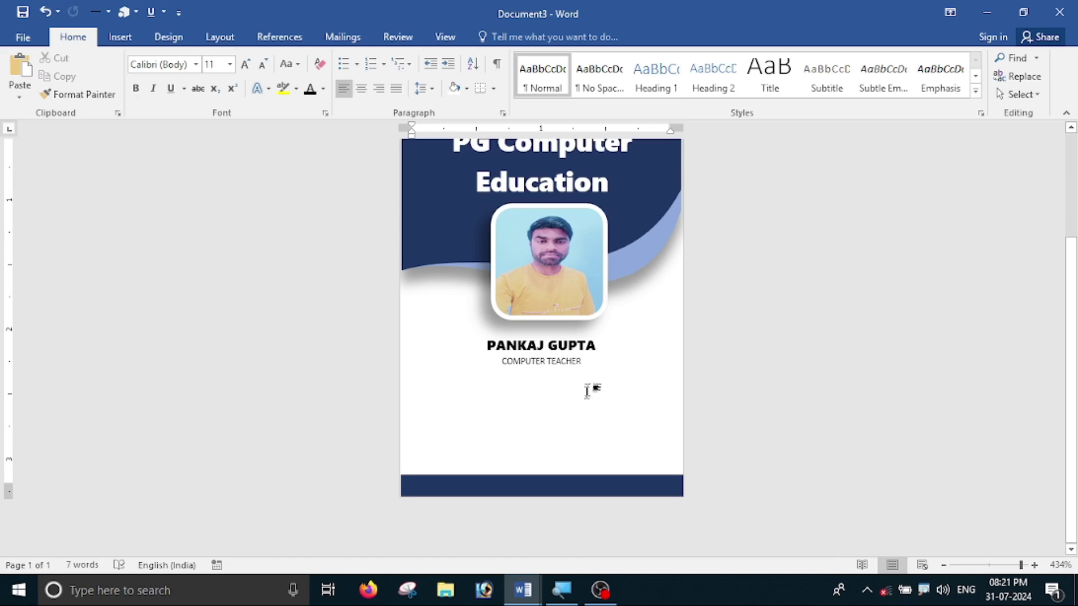
pyautogui.click(535, 332)
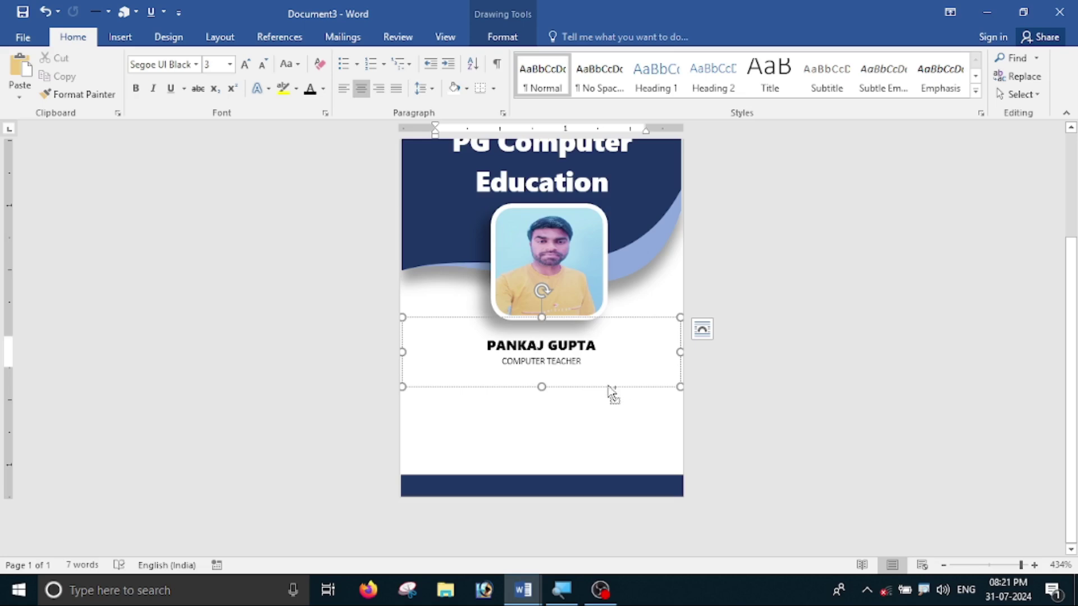
# - Duplicate the name box and position the copy just below the original
pyautogui.moveTo(612, 393)
pyautogui.mouseDown()
pyautogui.moveTo(606, 416)
pyautogui.moveTo(604, 402)
pyautogui.mouseUp()
pyautogui.scroll(3, 592, 448)
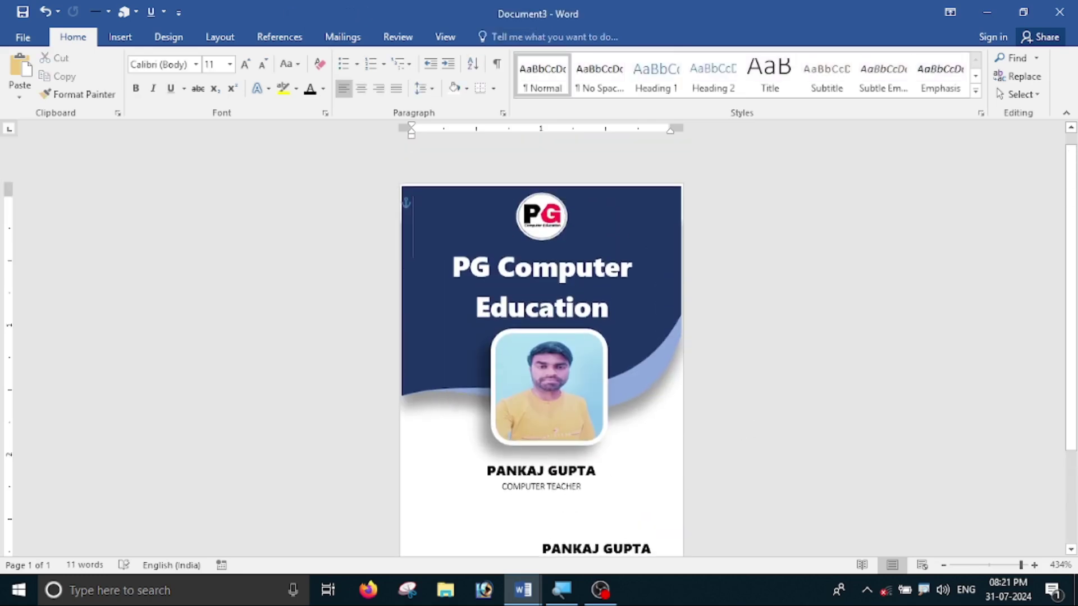
pyautogui.scroll(-3, 591, 447)
pyautogui.click(589, 413)
pyautogui.click(586, 396)
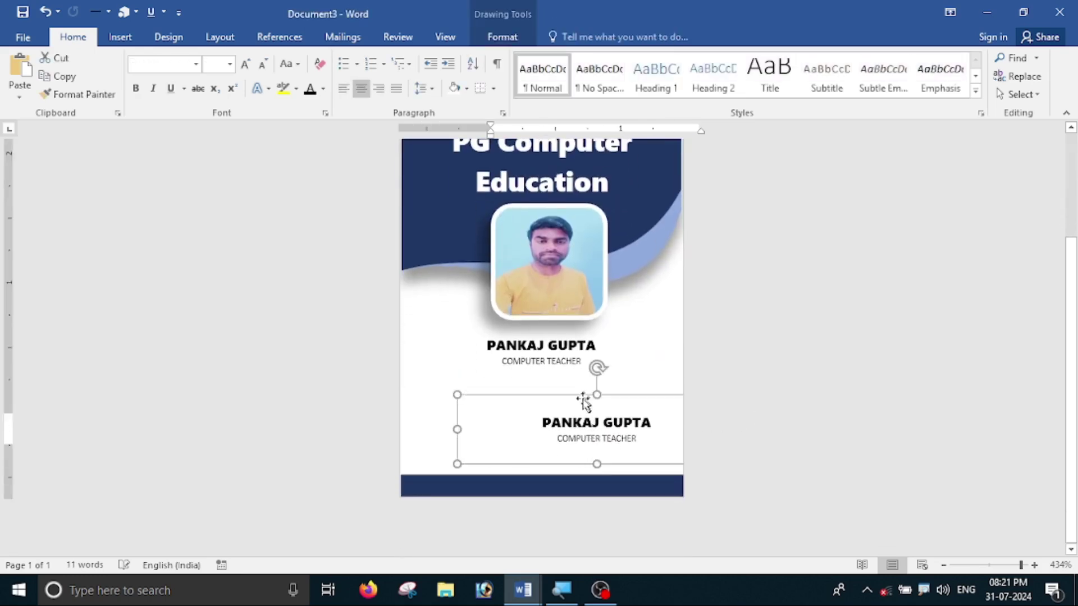
pyautogui.moveTo(573, 397); pyautogui.dragTo(522, 376)
# - Clear the copy's text, left-align it, and shift the box to the card's left edge
pyautogui.moveTo(601, 418); pyautogui.dragTo(480, 403)
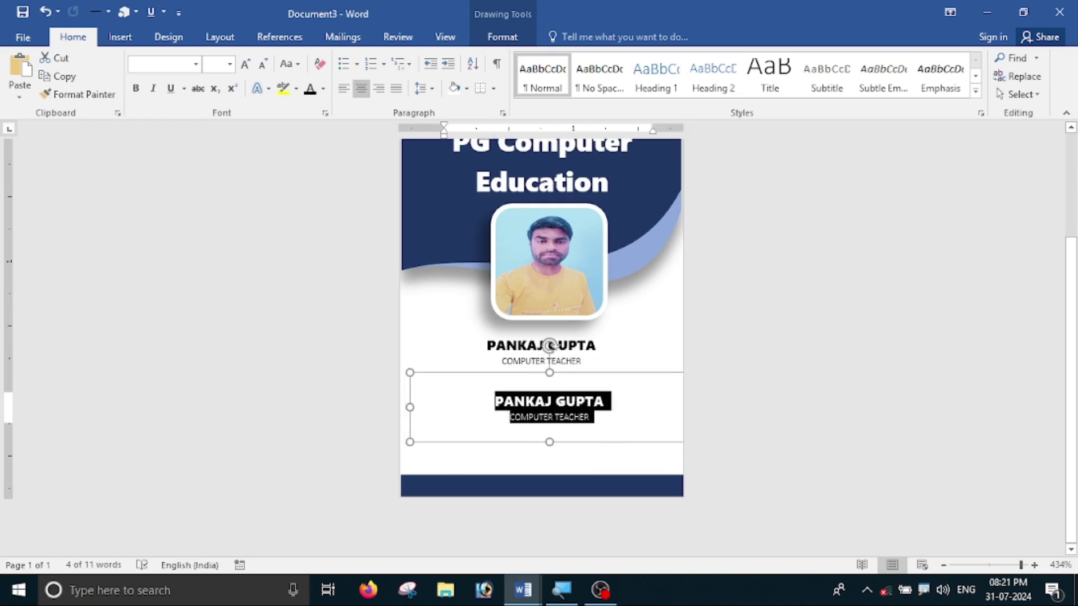
pyautogui.press('Delete')
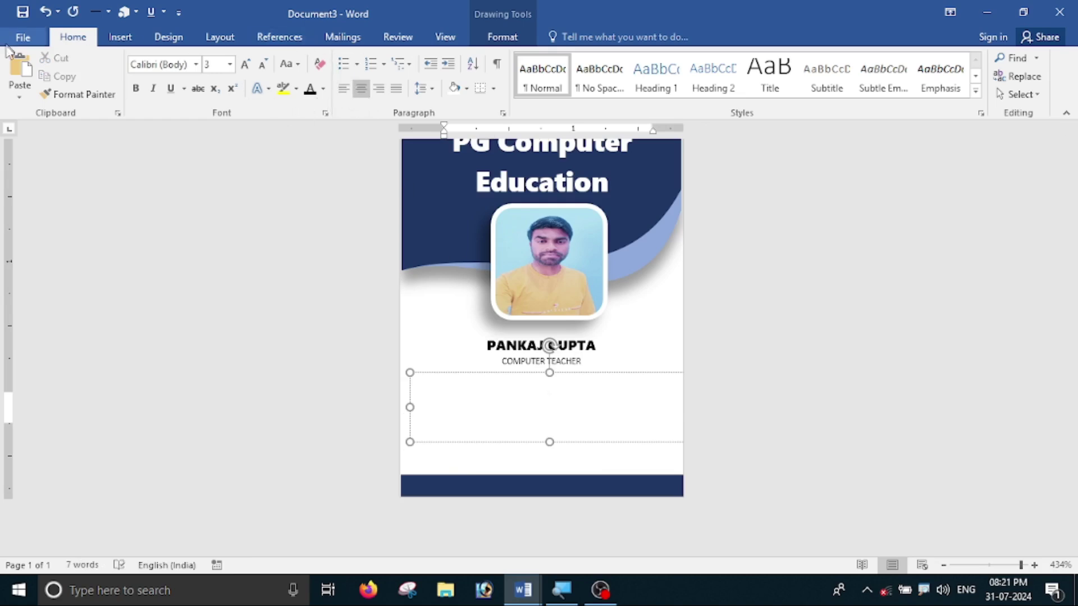
pyautogui.click(343, 88)
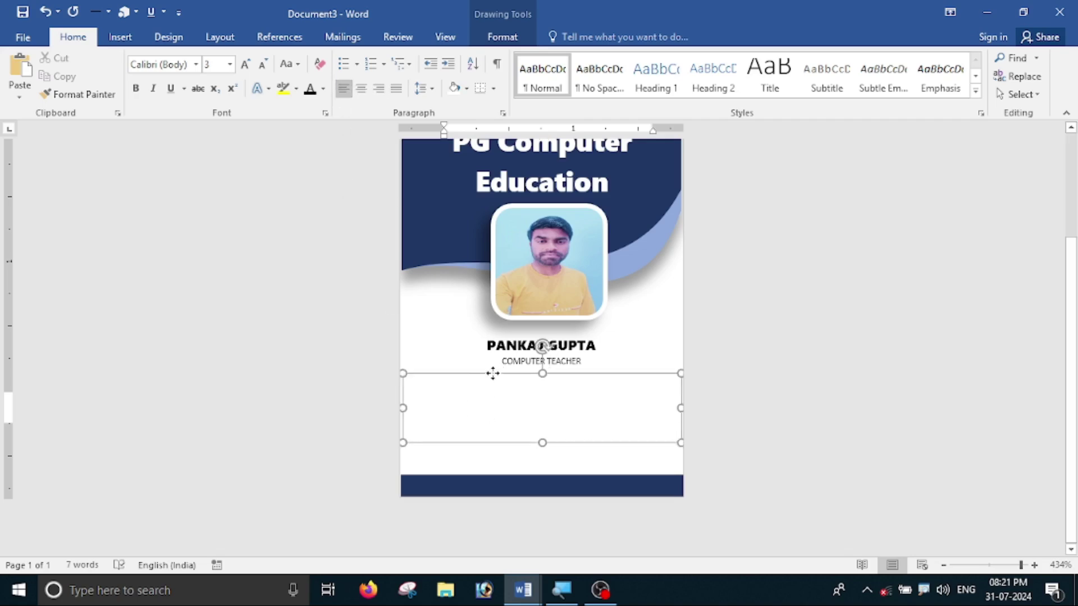
pyautogui.moveTo(502, 375); pyautogui.dragTo(488, 375)
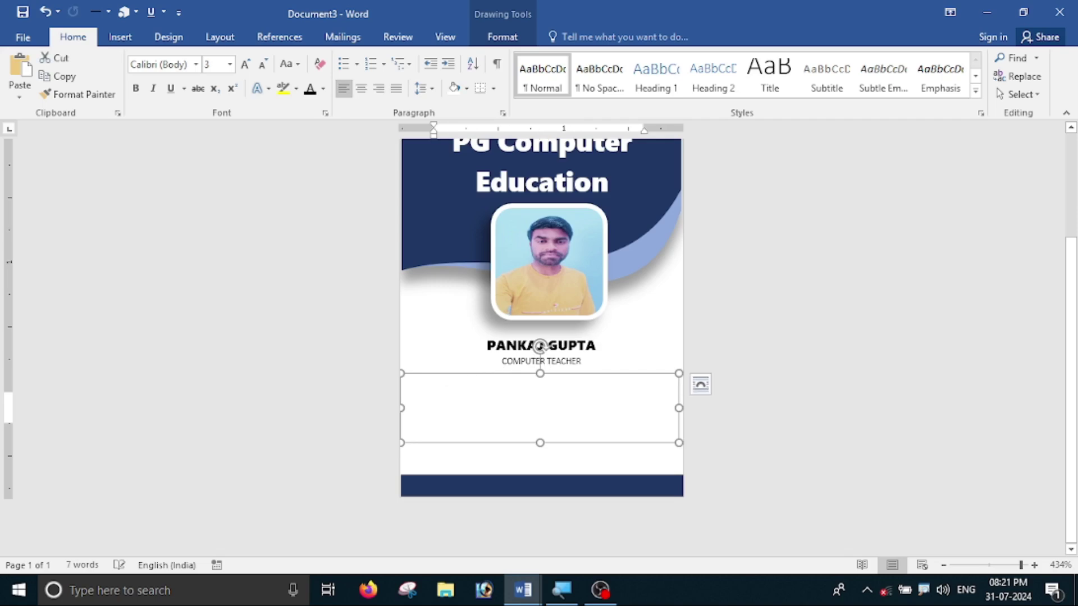
pyautogui.click(436, 399)
# - Type the ID No. line, aligning the ID number at a new left tab stop
pyautogui.write('id')
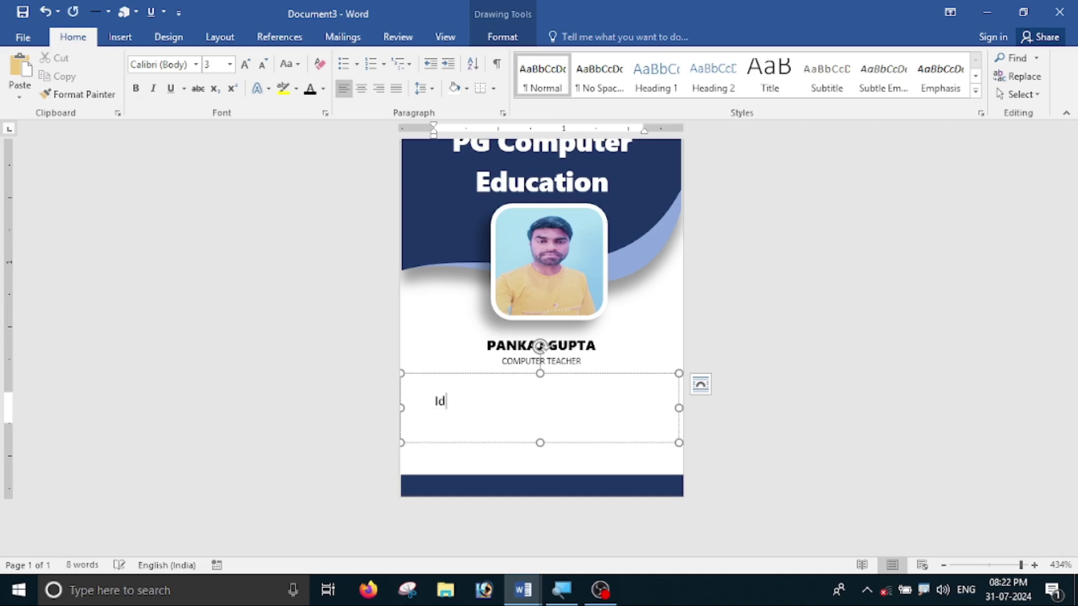
pyautogui.press('BackSpace')
pyautogui.press('BackSpace')
pyautogui.write('ID No.')
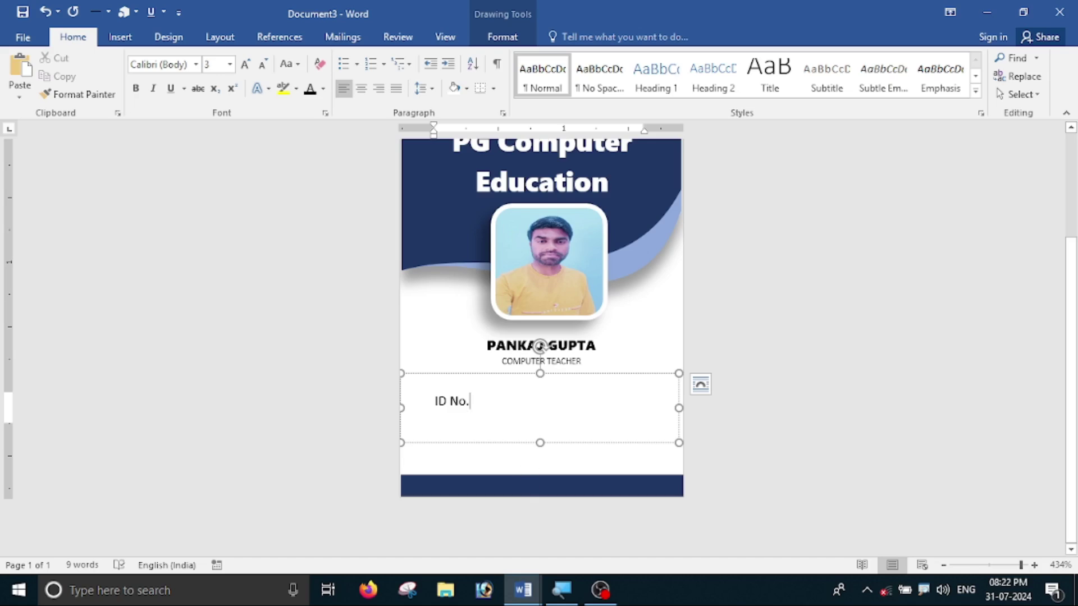
pyautogui.press('Tab')
pyautogui.press('BackSpace')
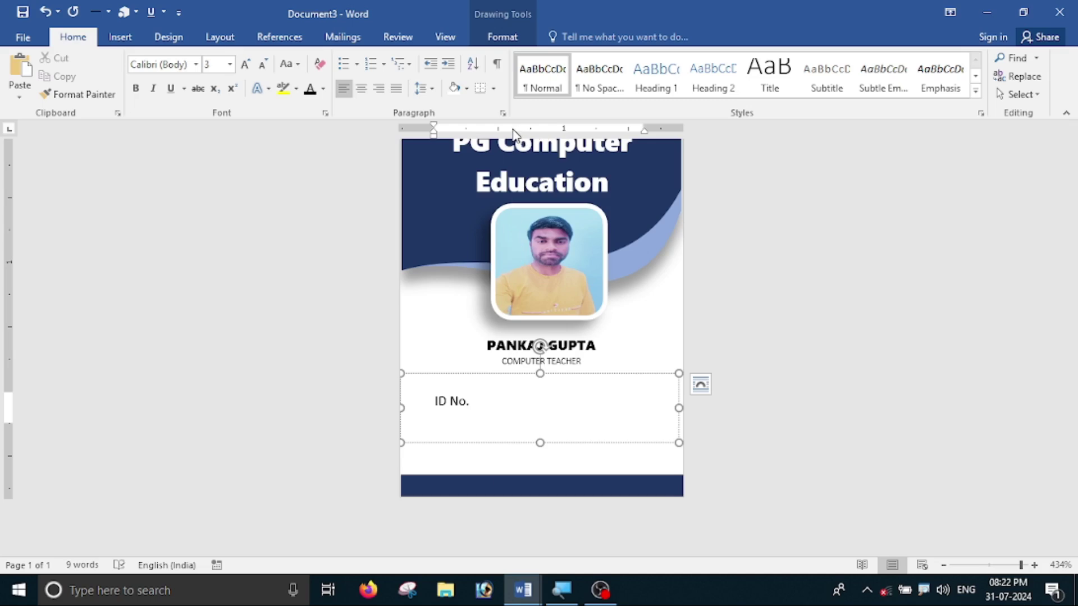
pyautogui.click(499, 130)
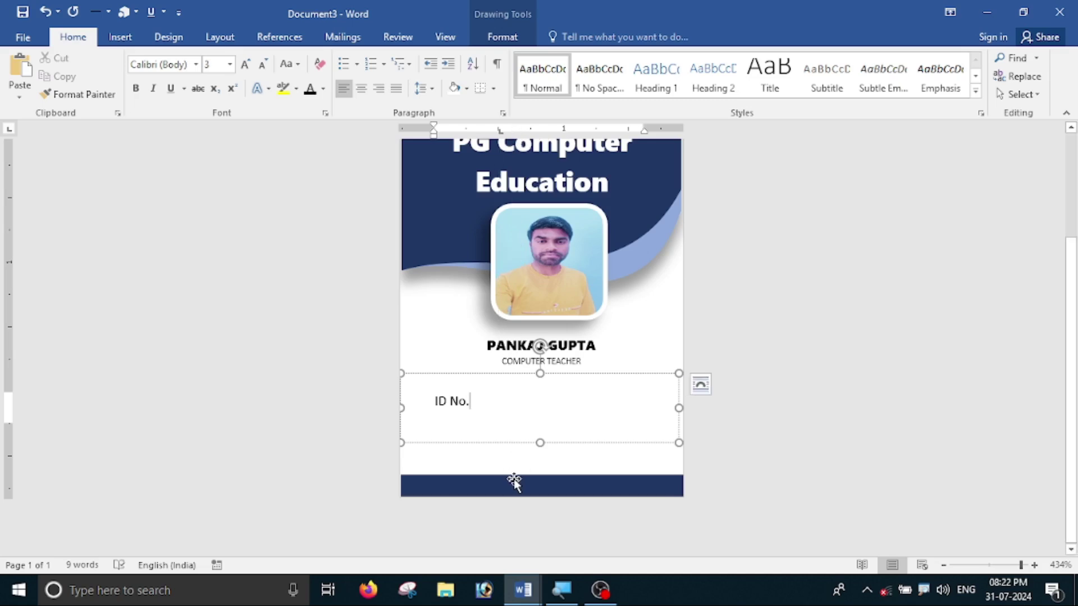
pyautogui.press('Tab')
pyautogui.write(': PG')
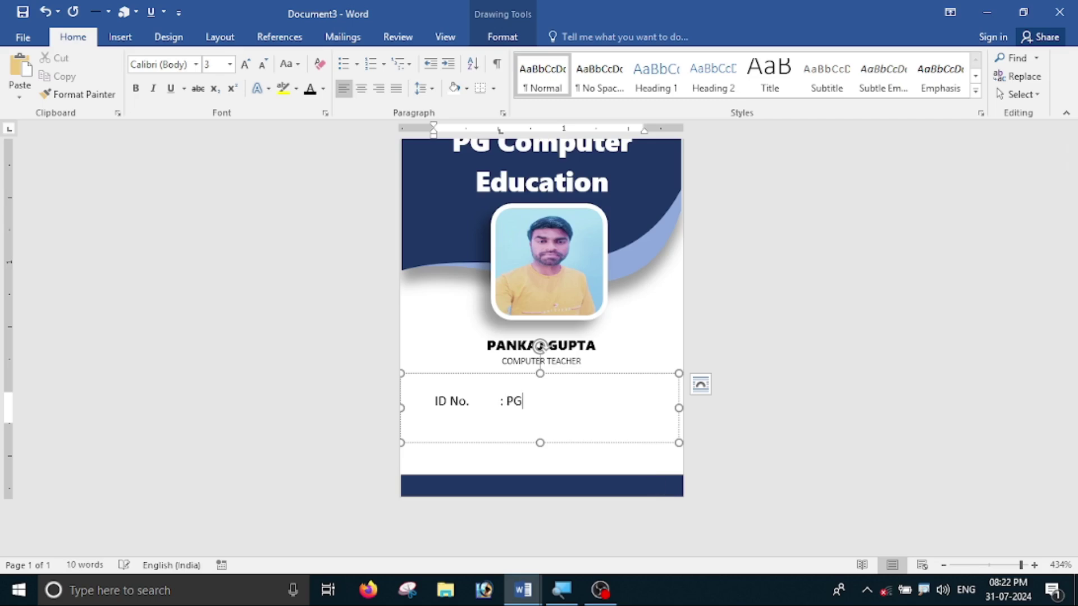
pyautogui.write('2005')
pyautogui.press('Return')
# - Add the Email line and the Mo line with the mobile number, enlarging the box
pyautogui.write('Email')
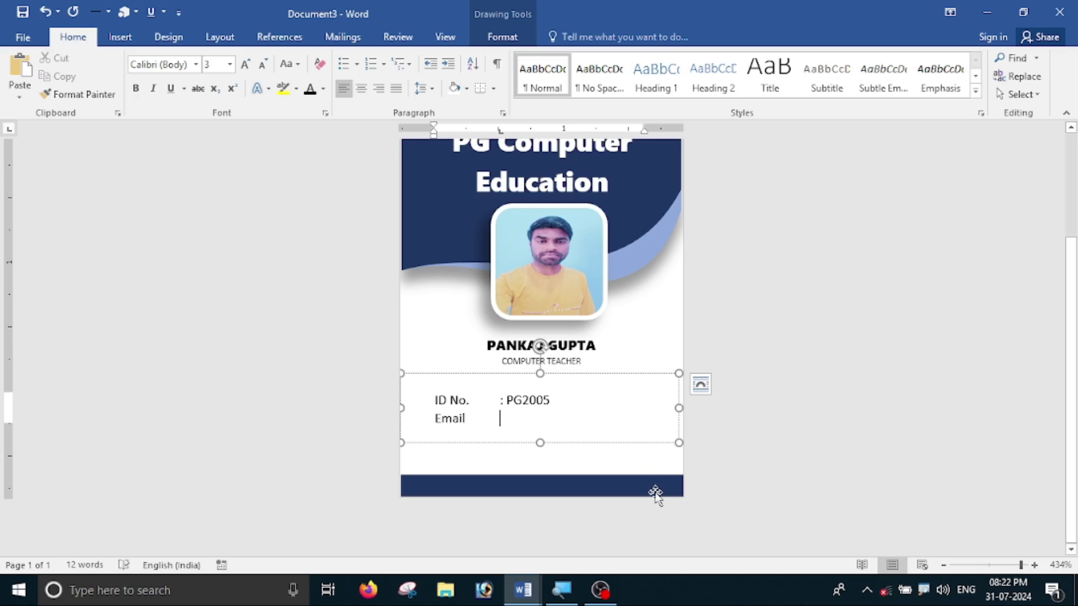
pyautogui.write(': ')
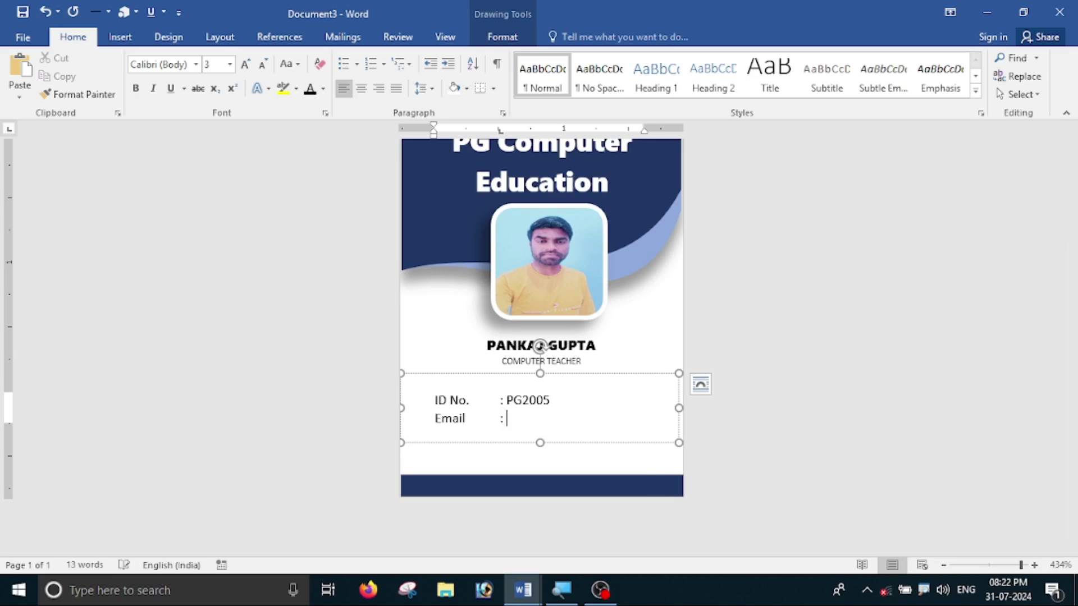
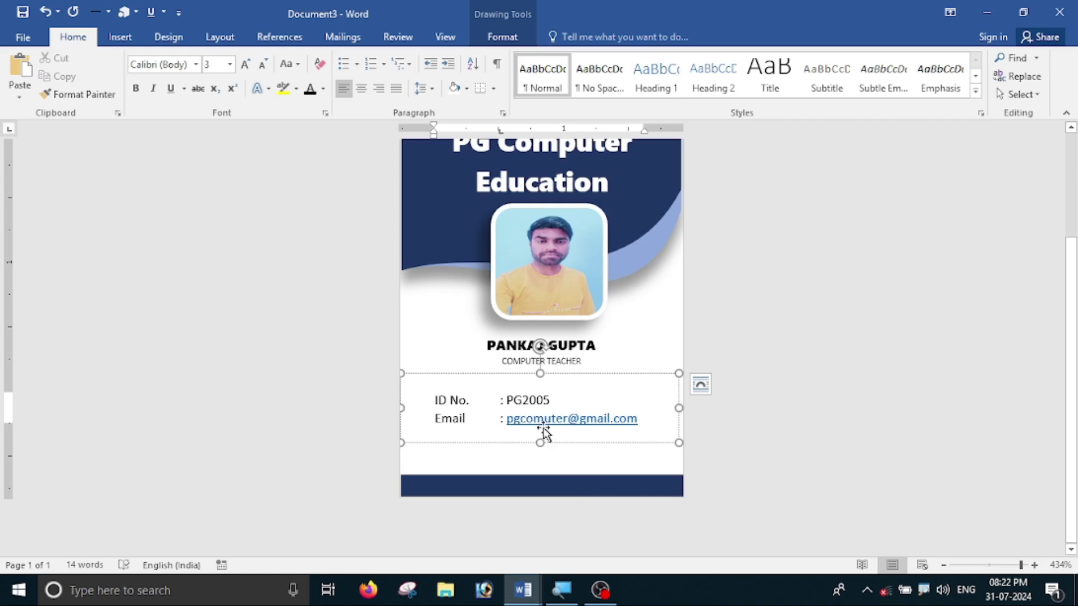
pyautogui.moveTo(539, 445); pyautogui.dragTo(540, 462)
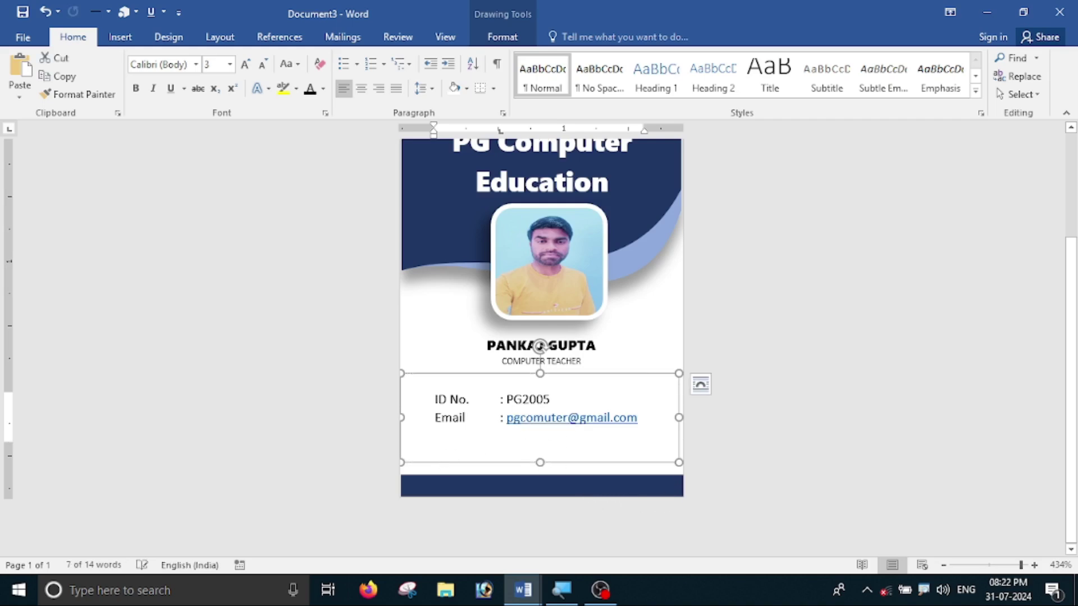
pyautogui.click(435, 443)
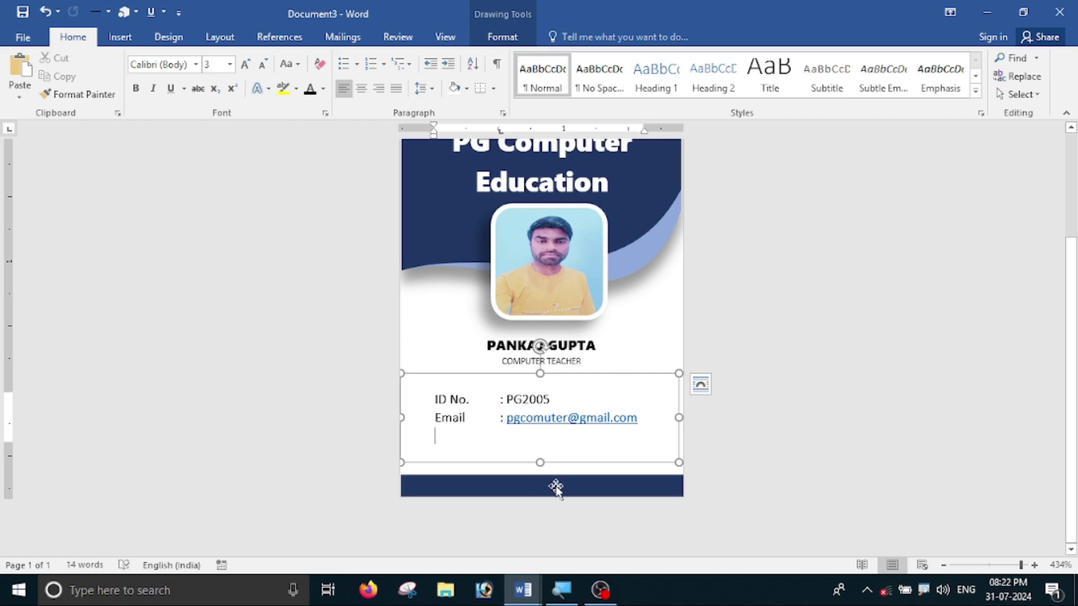
pyautogui.write('Mo')
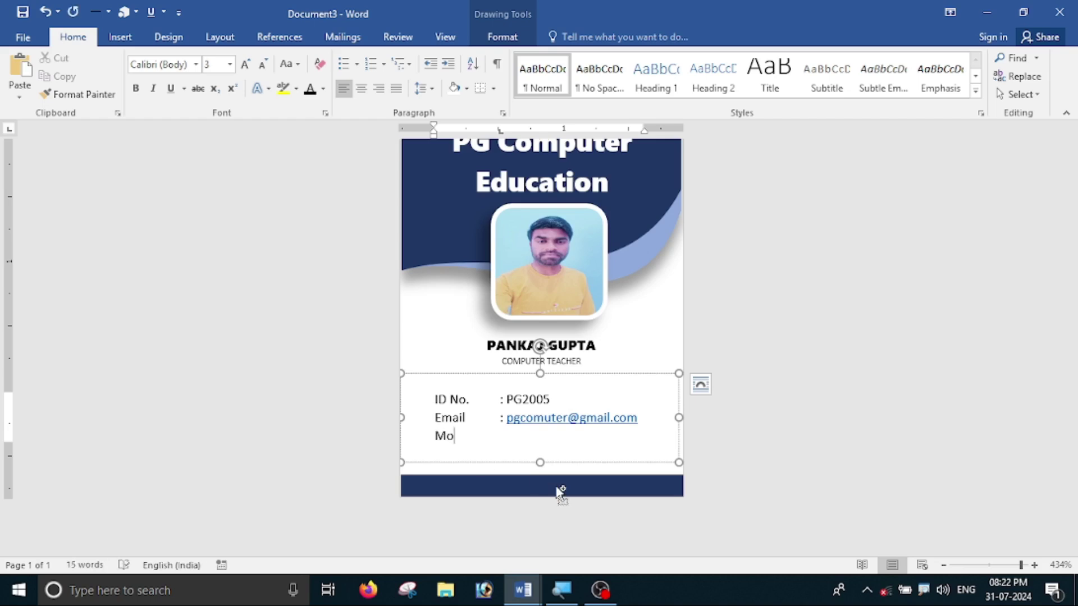
pyautogui.press('Tab')
pyautogui.write(': +91 83xxxxxxx')
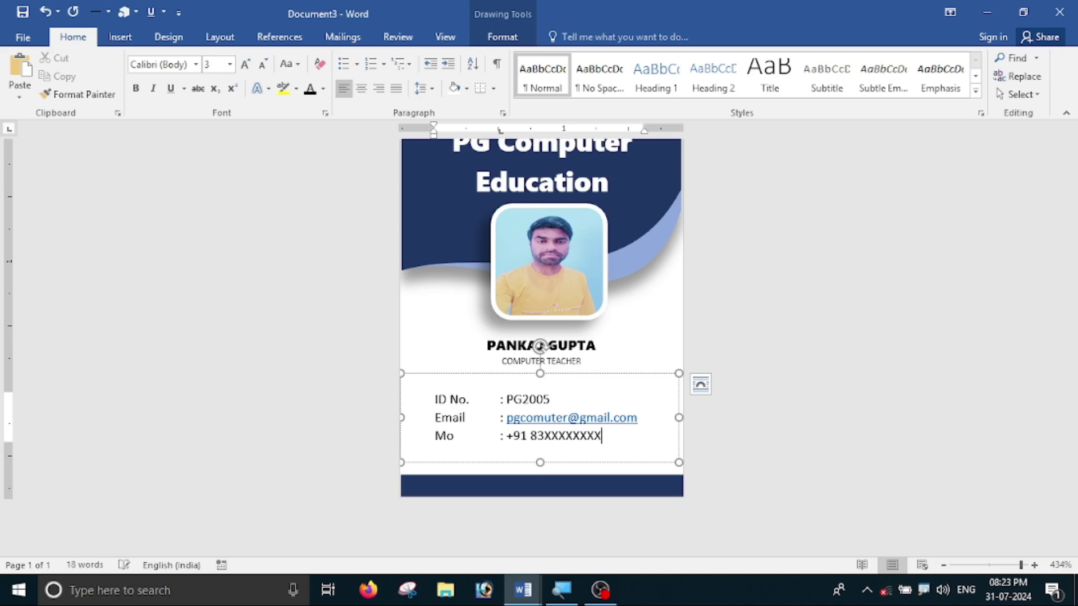
pyautogui.write('X')
# - Remove the e-mail's underline and apply a theme font colour to it
pyautogui.scroll(4, 548, 519)
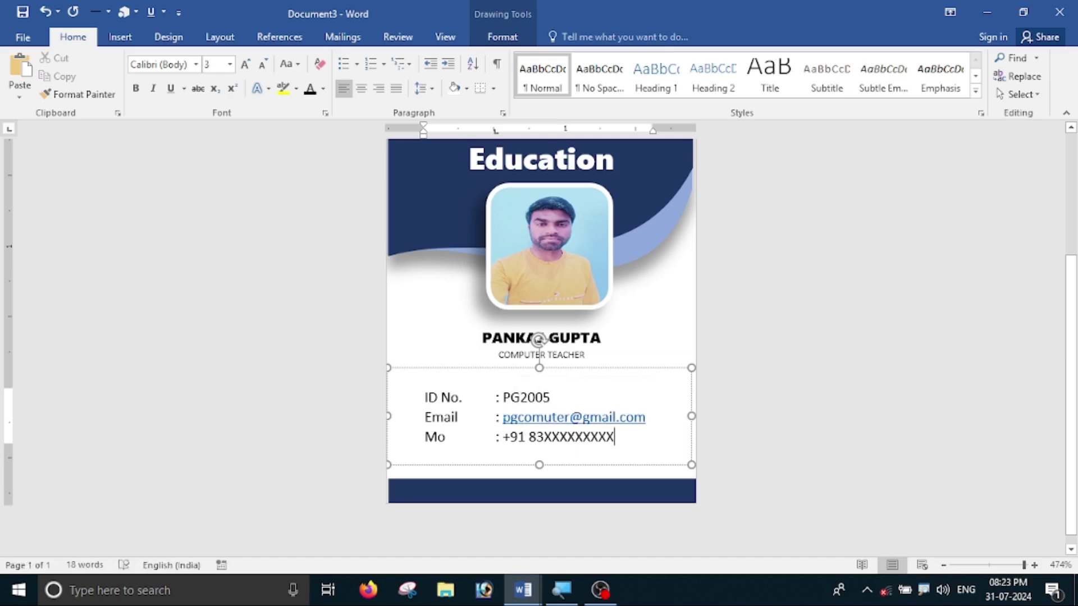
pyautogui.moveTo(496, 419); pyautogui.dragTo(600, 427)
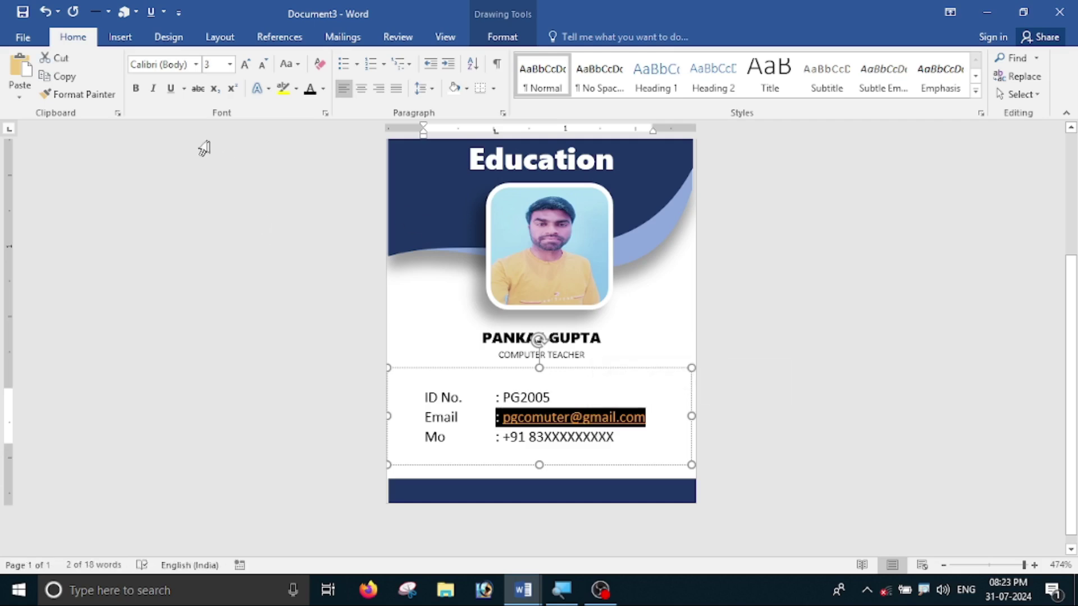
pyautogui.click(171, 90)
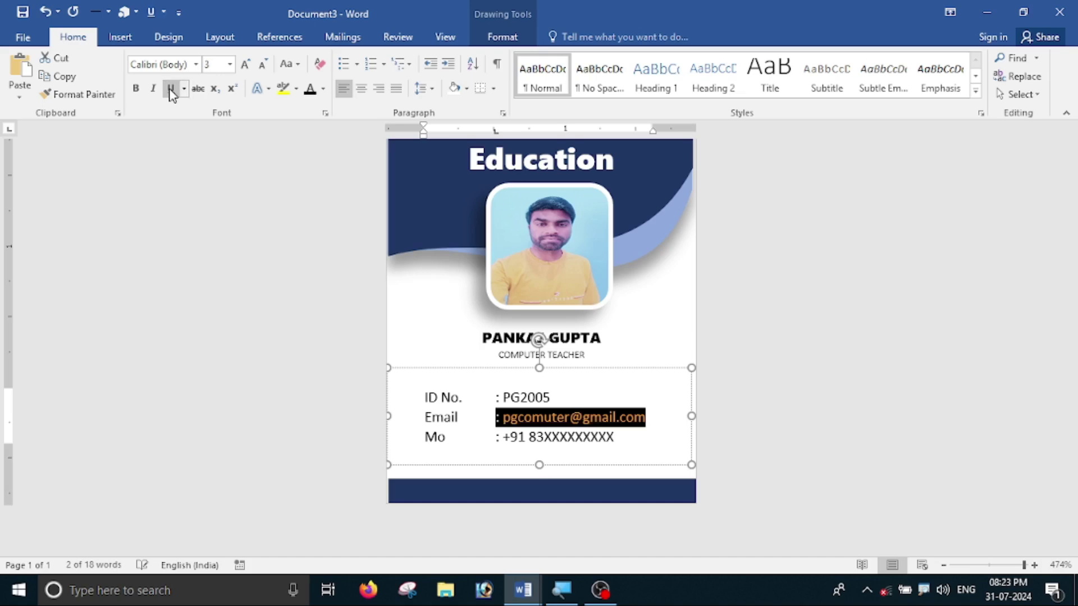
pyautogui.click(323, 89)
pyautogui.click(322, 147)
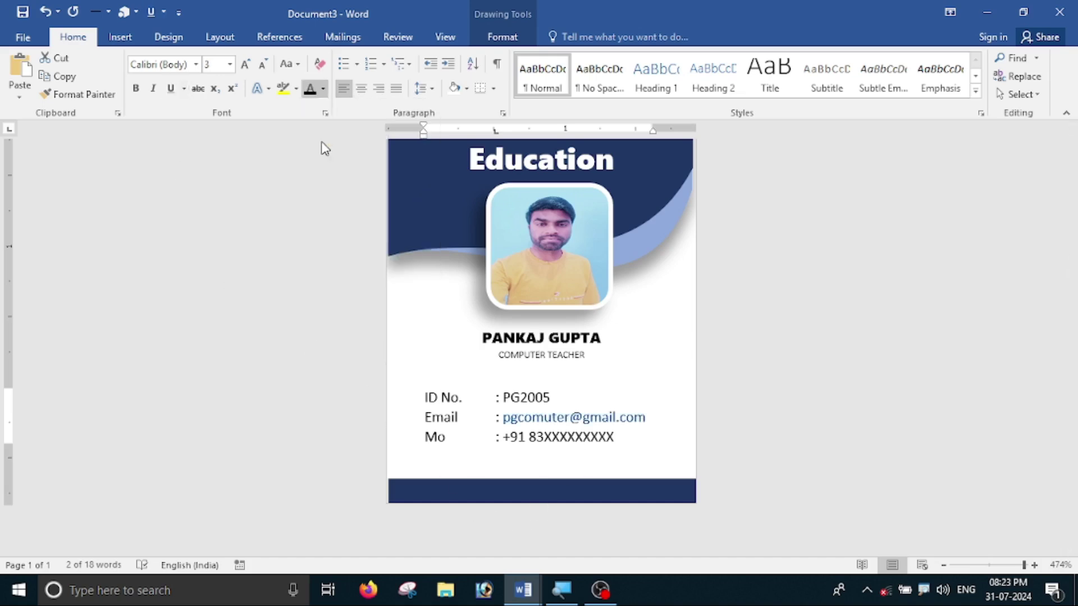
pyautogui.hotkey('ctrl', 'Home')
pyautogui.scroll(-3, 566, 471)
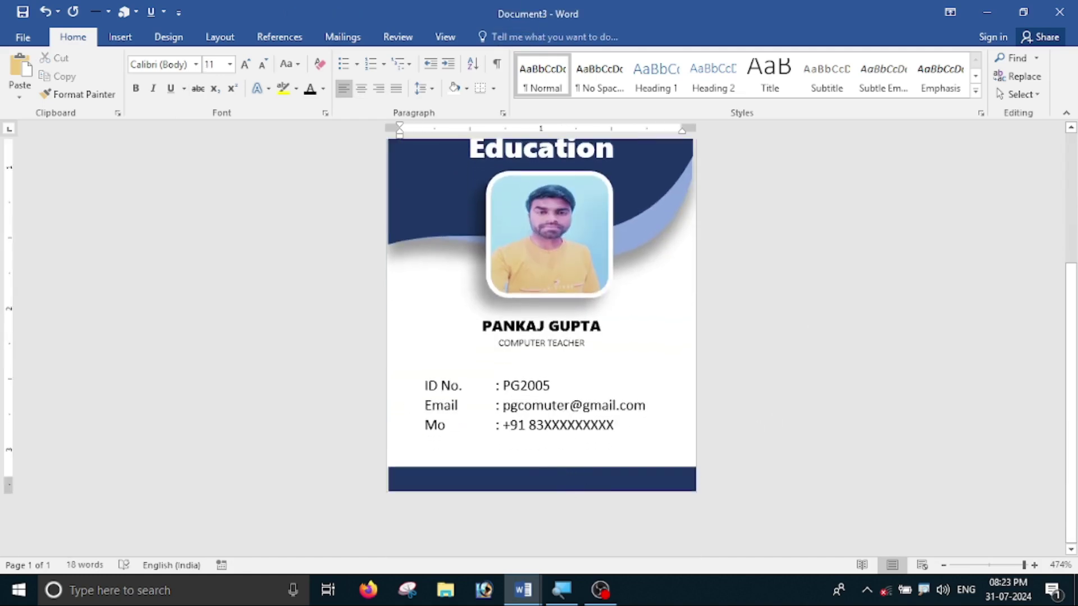
# - Set the three contact lines in Times New Roman
pyautogui.moveTo(425, 386)
pyautogui.mouseDown()
pyautogui.moveTo(577, 405)
pyautogui.moveTo(622, 425)
pyautogui.mouseUp()
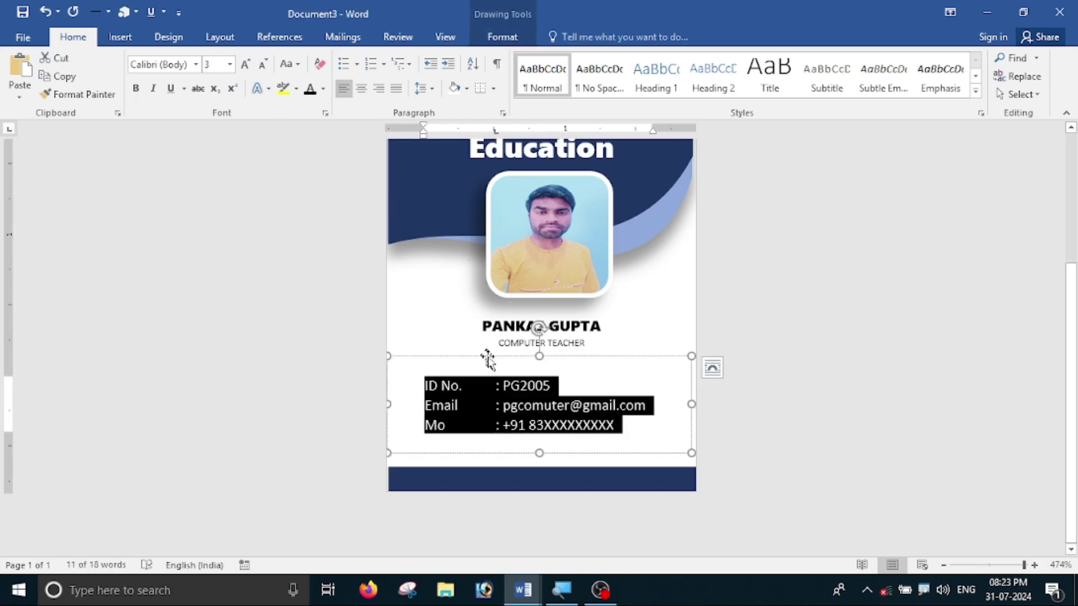
pyautogui.click(196, 64)
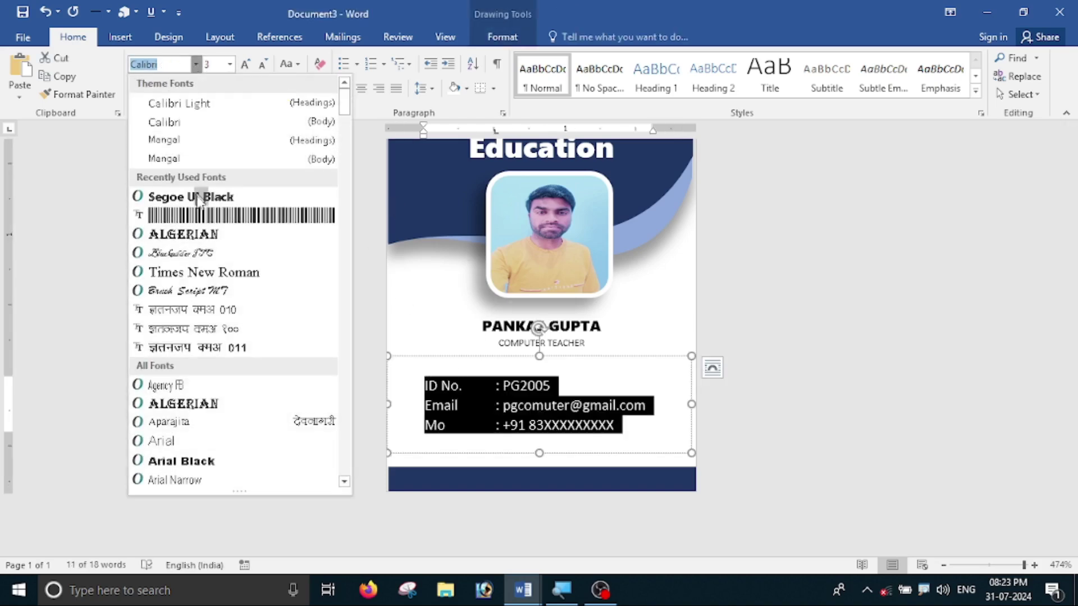
pyautogui.click(203, 278)
pyautogui.click(881, 469)
# - Nudge the contact details box slightly higher on the card
pyautogui.scroll(-3, 443, 477)
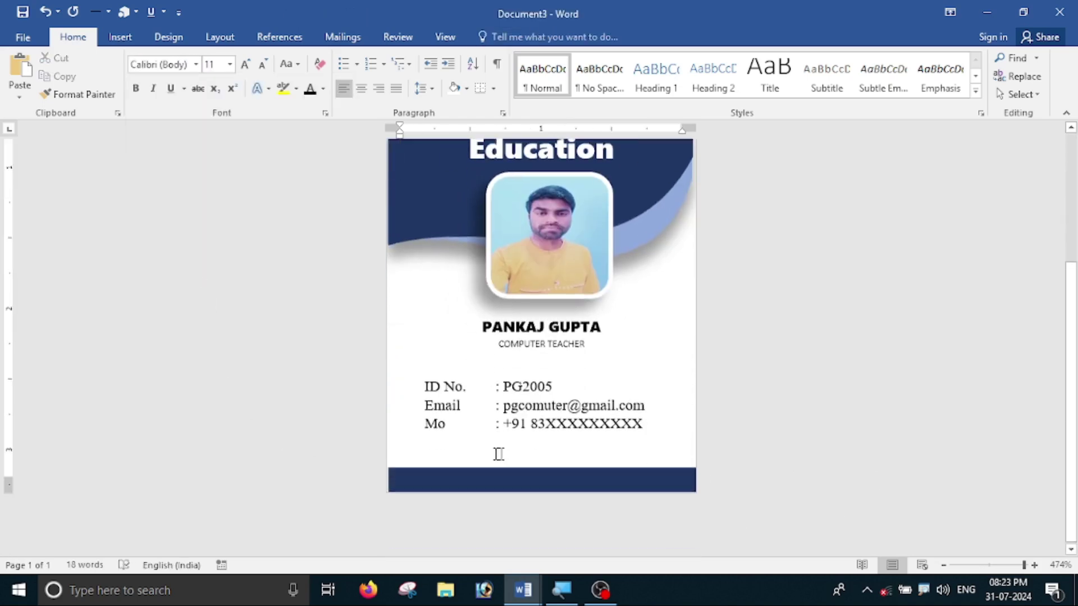
pyautogui.click(545, 364)
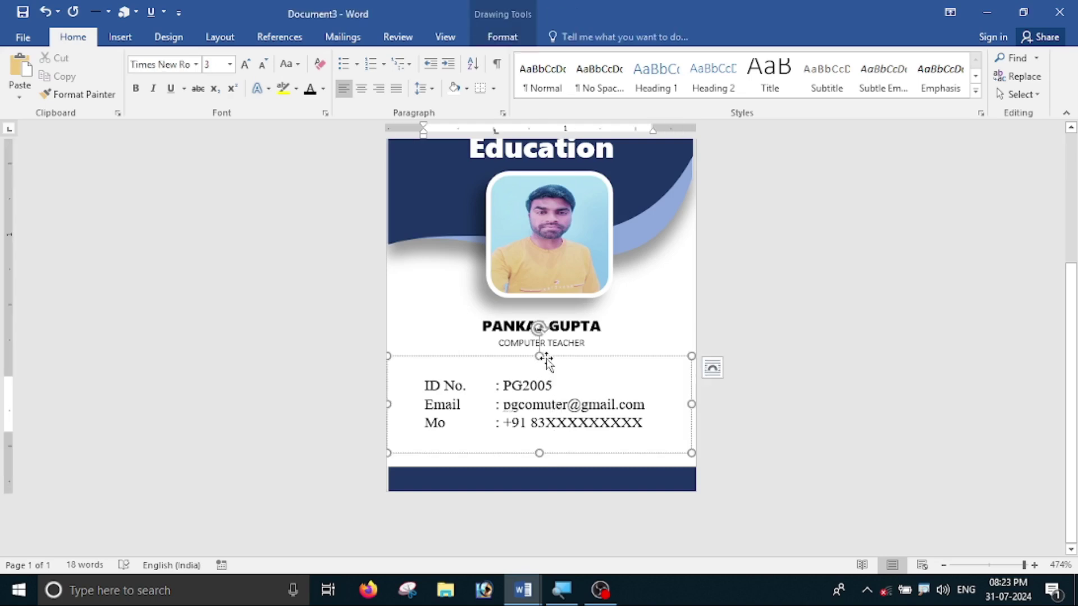
pyautogui.moveTo(546, 364); pyautogui.dragTo(549, 350)
pyautogui.click(830, 386)
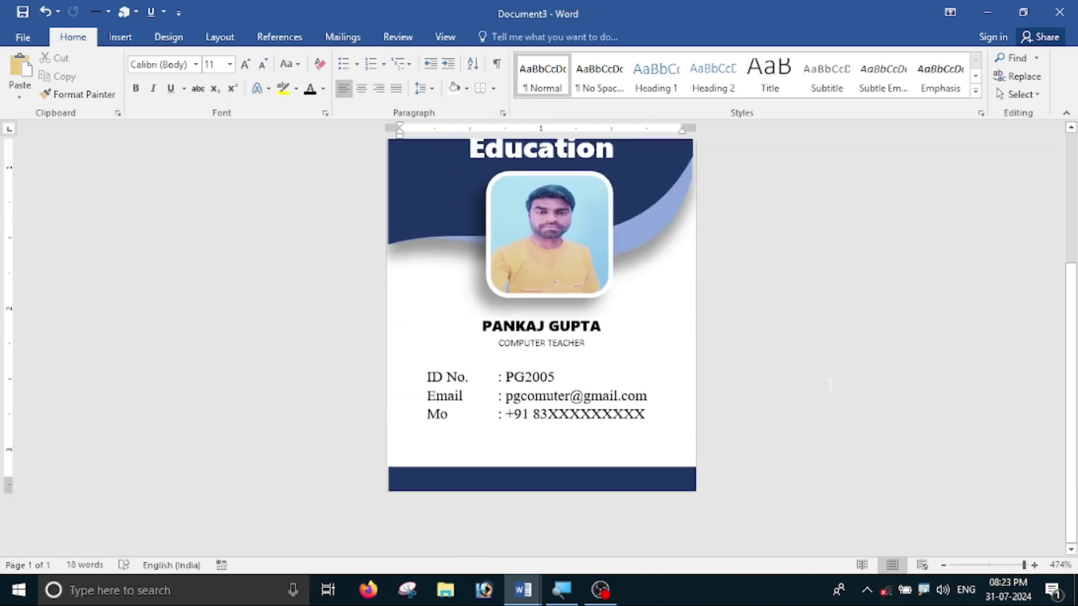
pyautogui.click(515, 357)
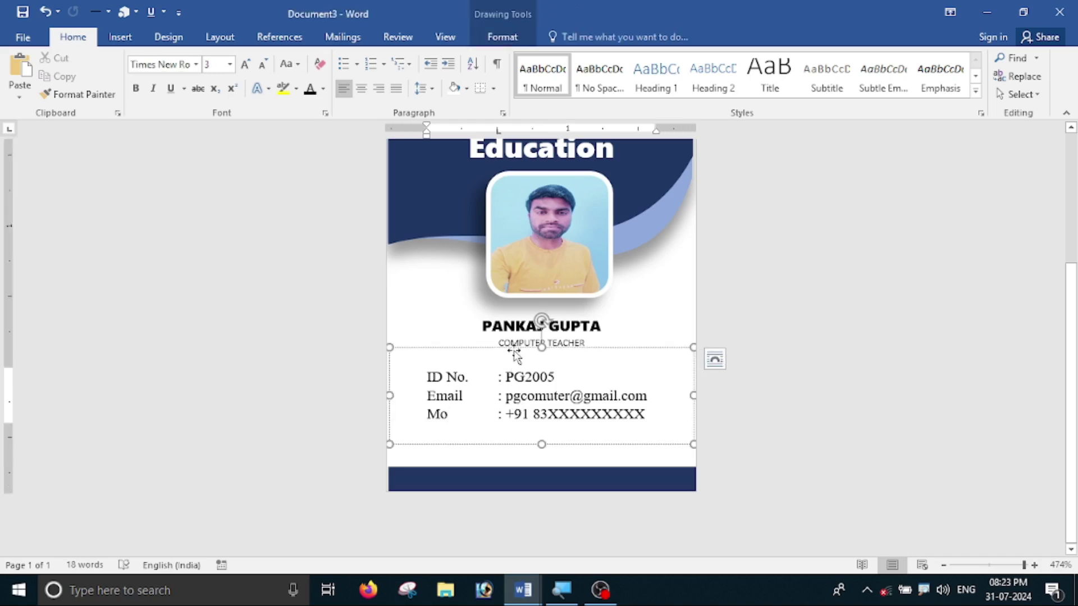
pyautogui.moveTo(515, 356); pyautogui.dragTo(515, 350)
pyautogui.click(804, 366)
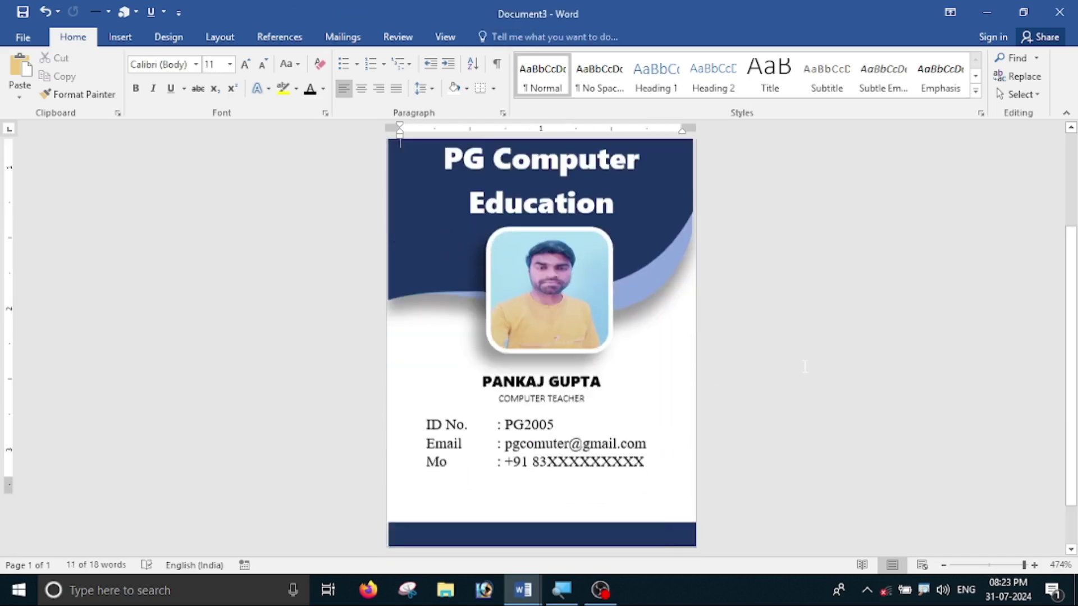
pyautogui.scroll(-1, 804, 366)
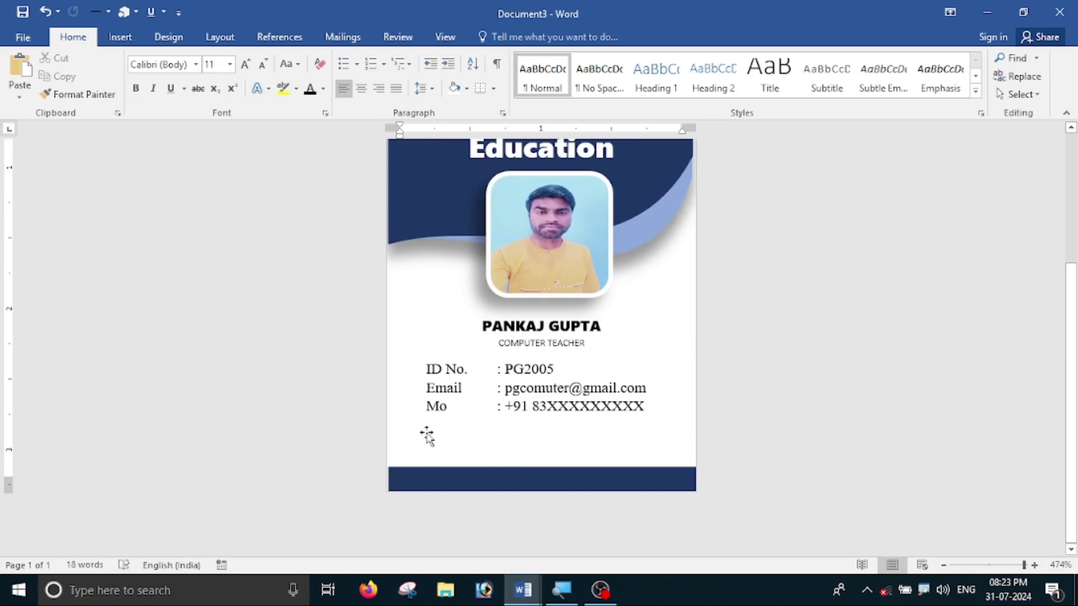
pyautogui.scroll(1, 436, 437)
pyautogui.scroll(-1, 440, 433)
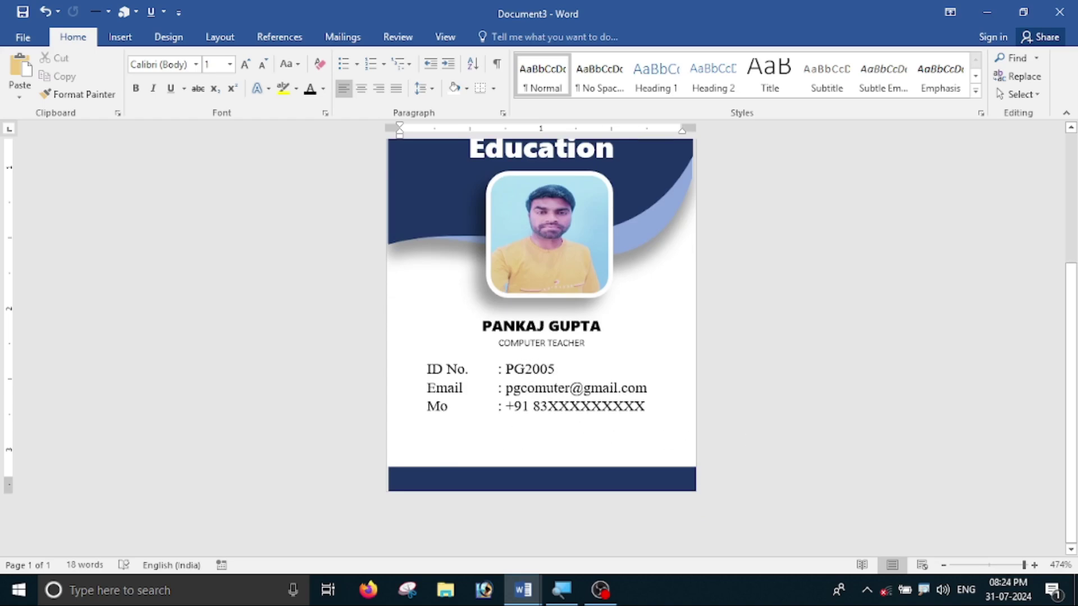
pyautogui.click(613, 363)
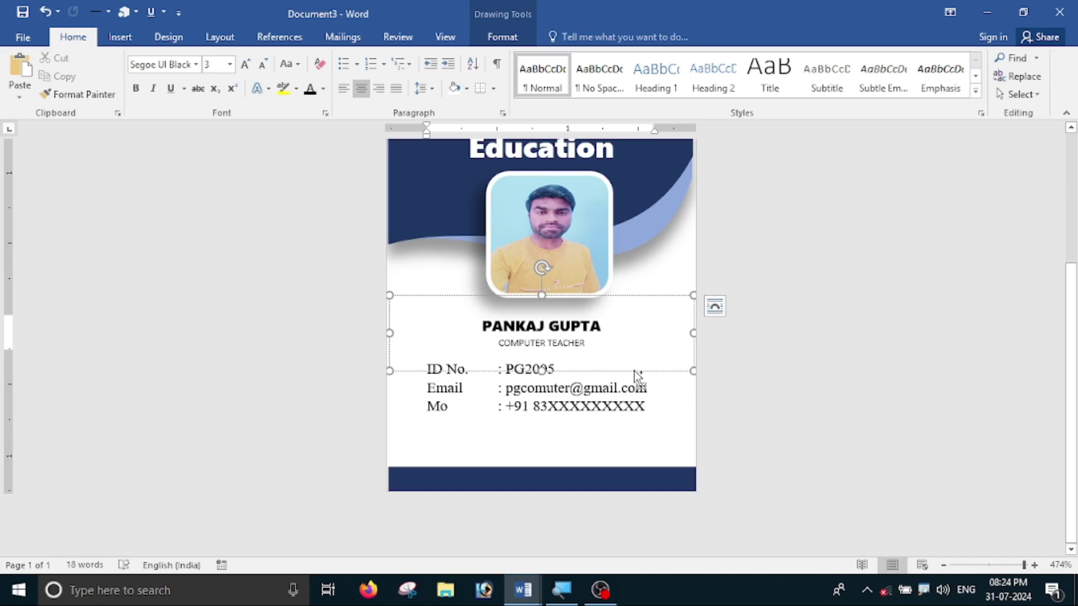
# - Copy the name box below the contact lines and replace its text with PGComputer464764
pyautogui.moveTo(635, 374); pyautogui.dragTo(601, 402)
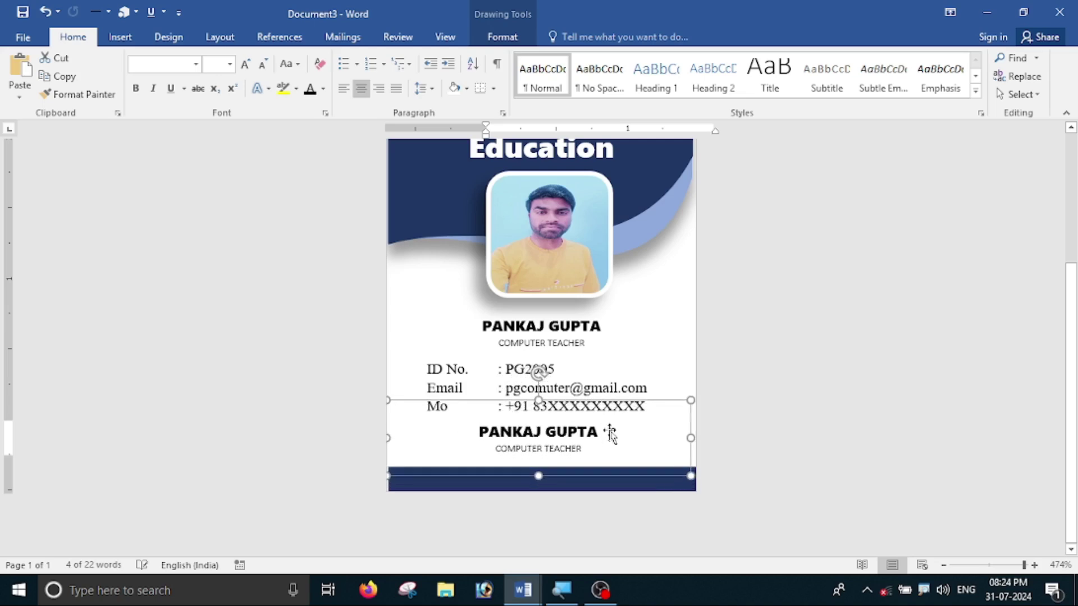
pyautogui.moveTo(608, 452); pyautogui.dragTo(476, 435)
pyautogui.press('Delete')
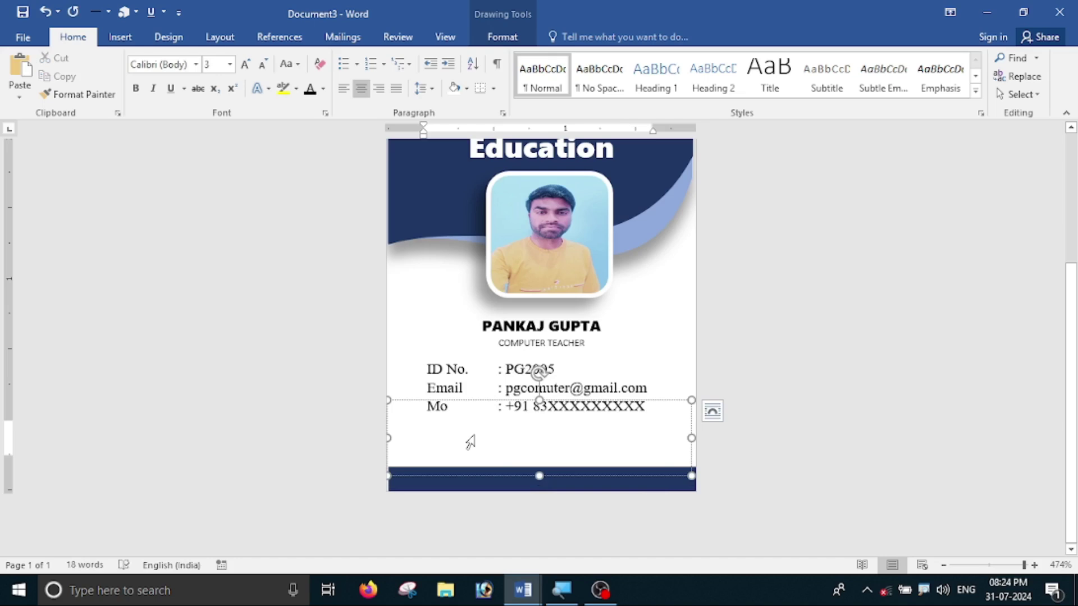
pyautogui.write('PG')
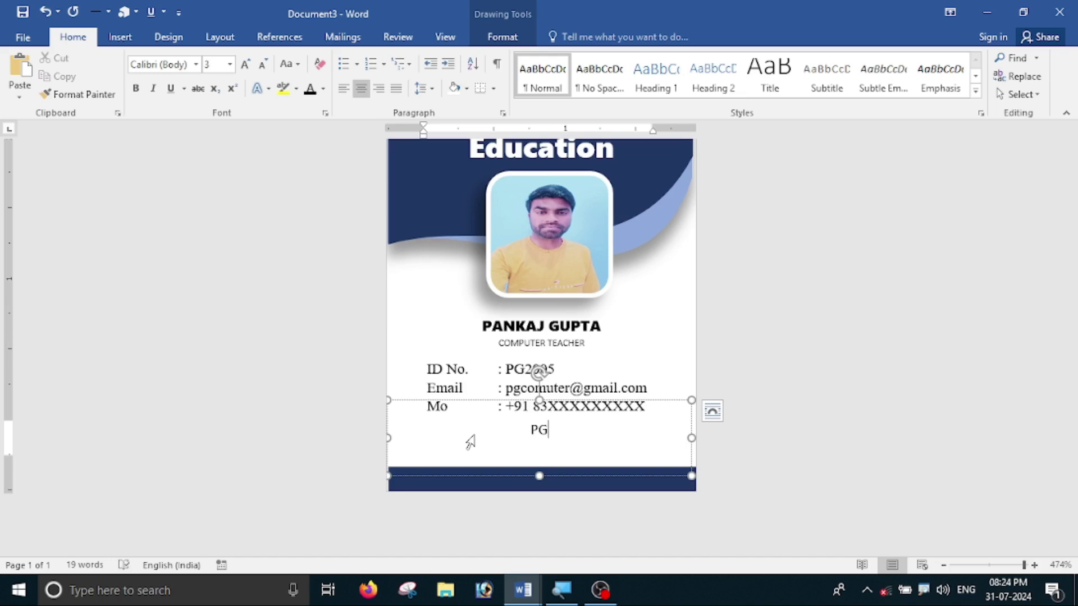
pyautogui.write('Computer')
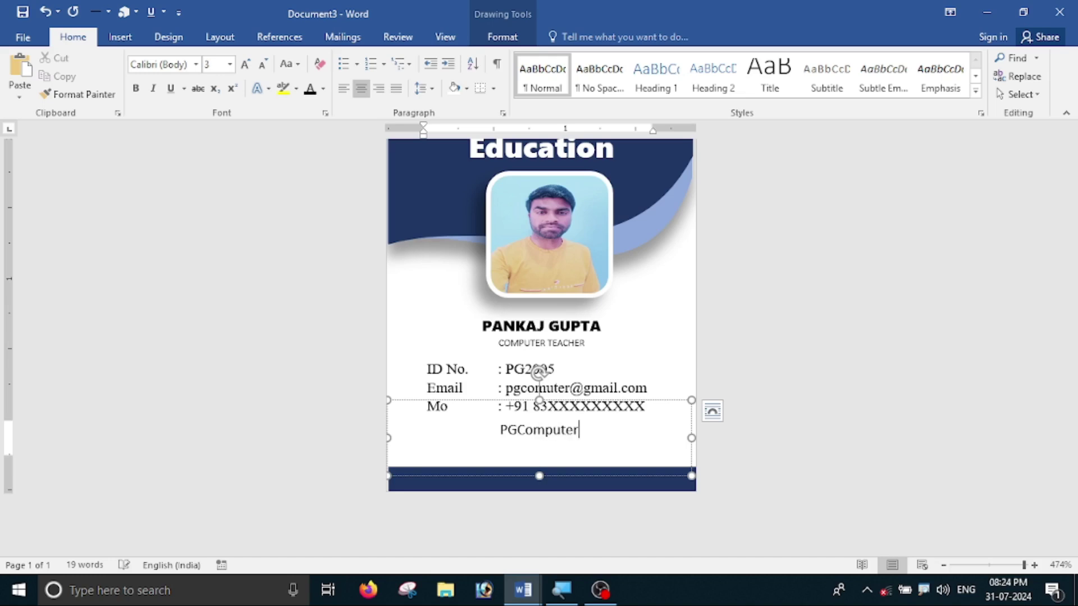
pyautogui.write('464764')
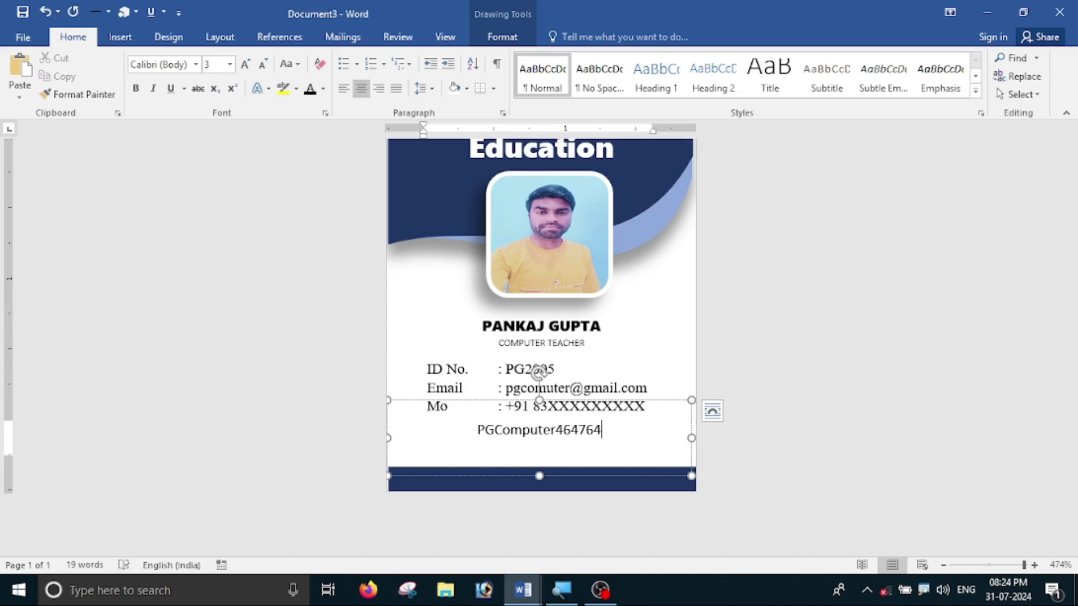
pyautogui.moveTo(613, 437); pyautogui.dragTo(459, 433)
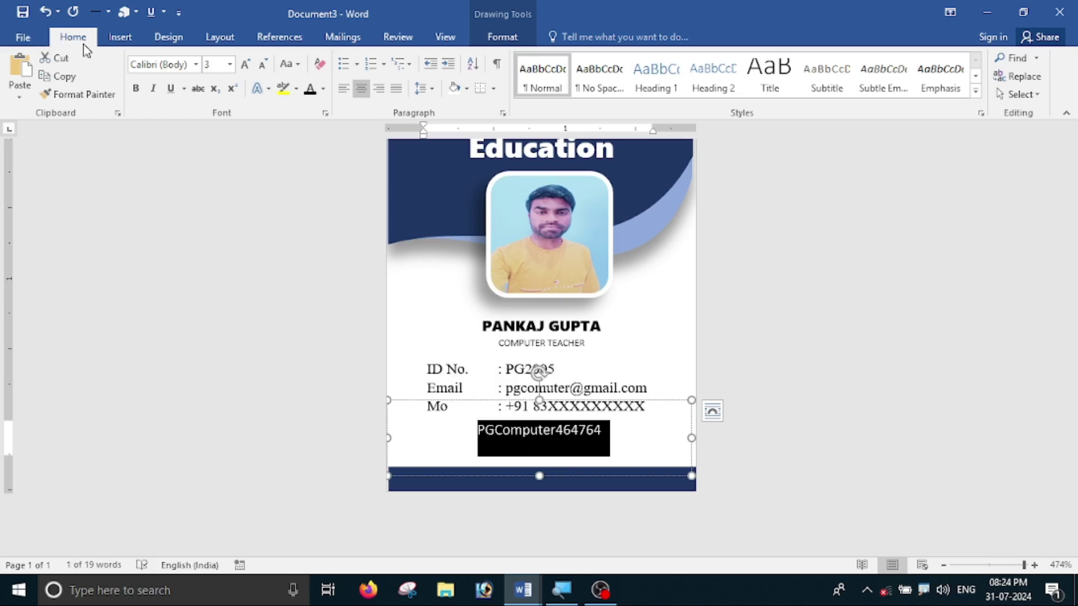
# - Apply the Free 3 of 9 Extended barcode font to the PGComputer464764 line
pyautogui.click(197, 64)
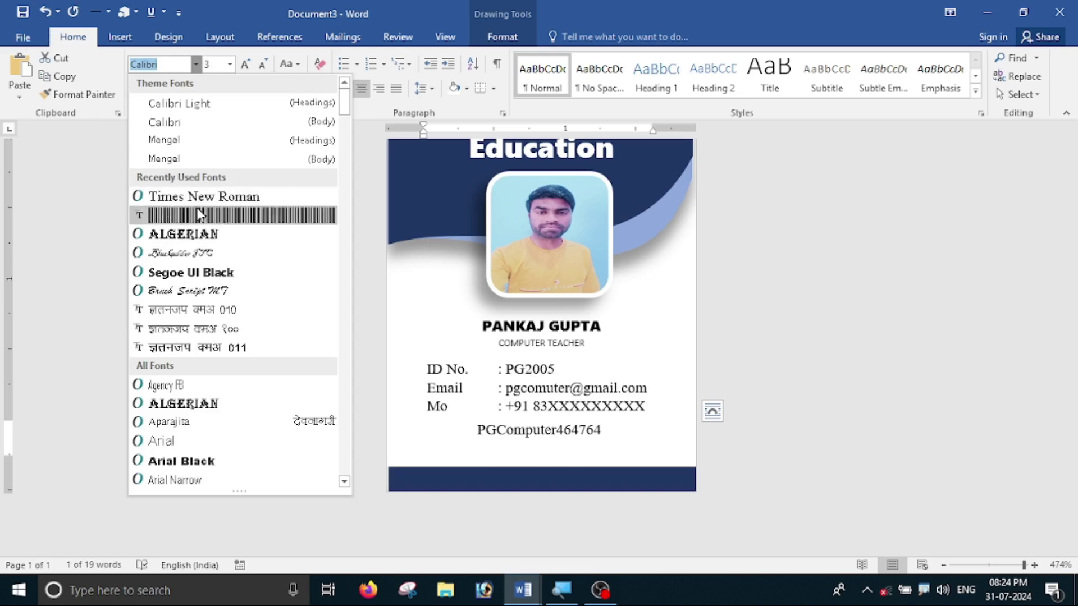
pyautogui.click(208, 216)
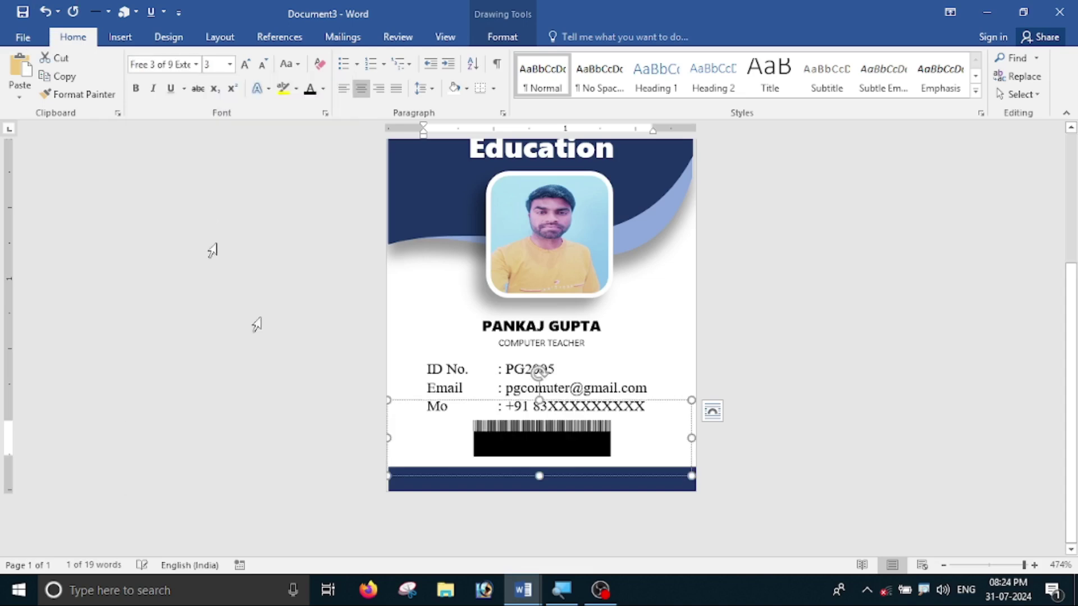
pyautogui.click(645, 443)
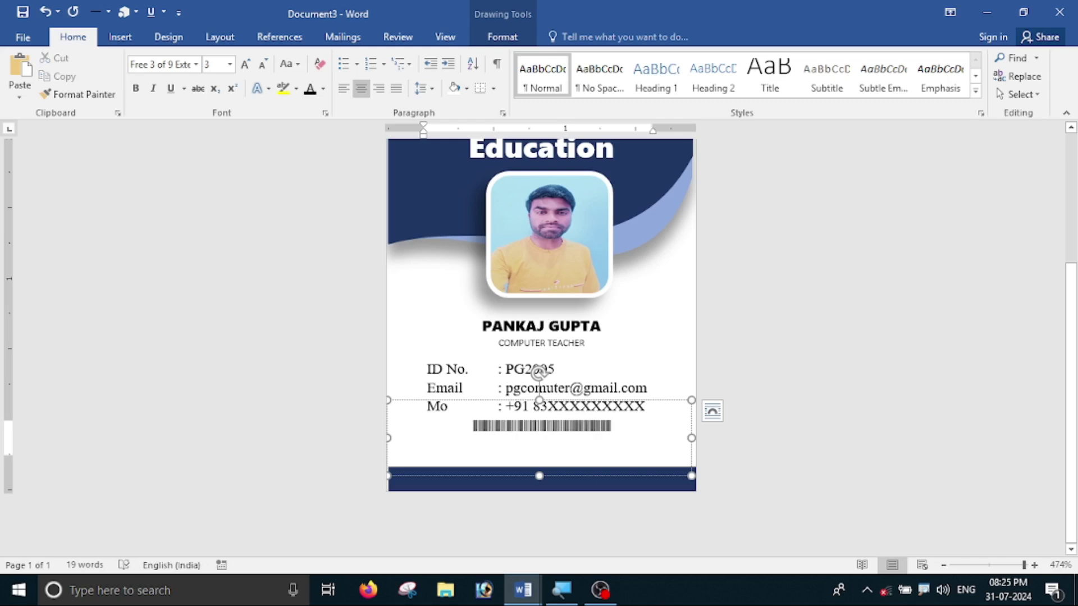
pyautogui.click(196, 65)
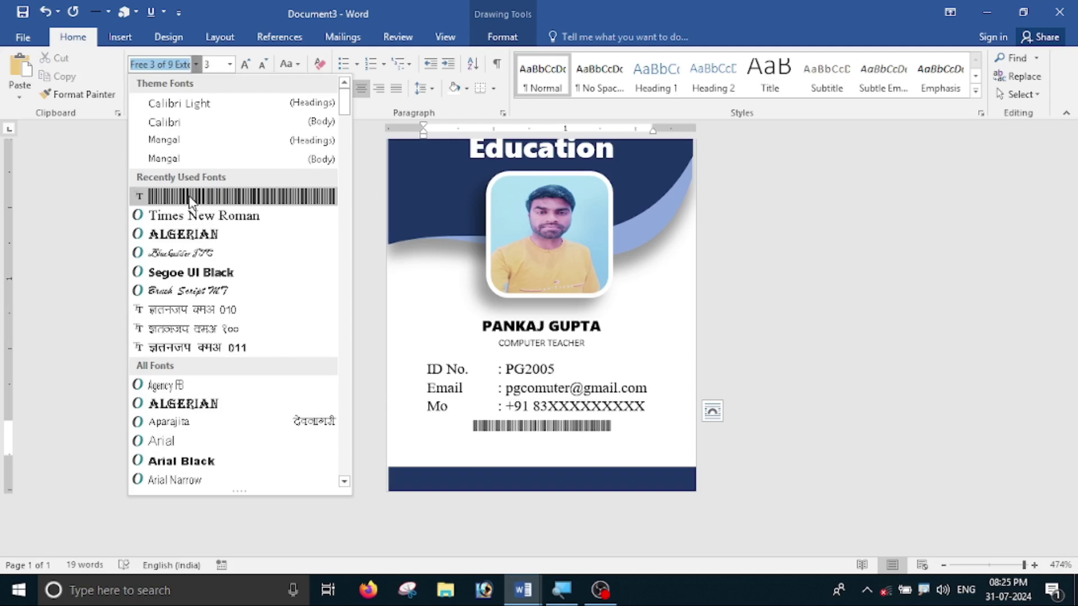
pyautogui.click(554, 447)
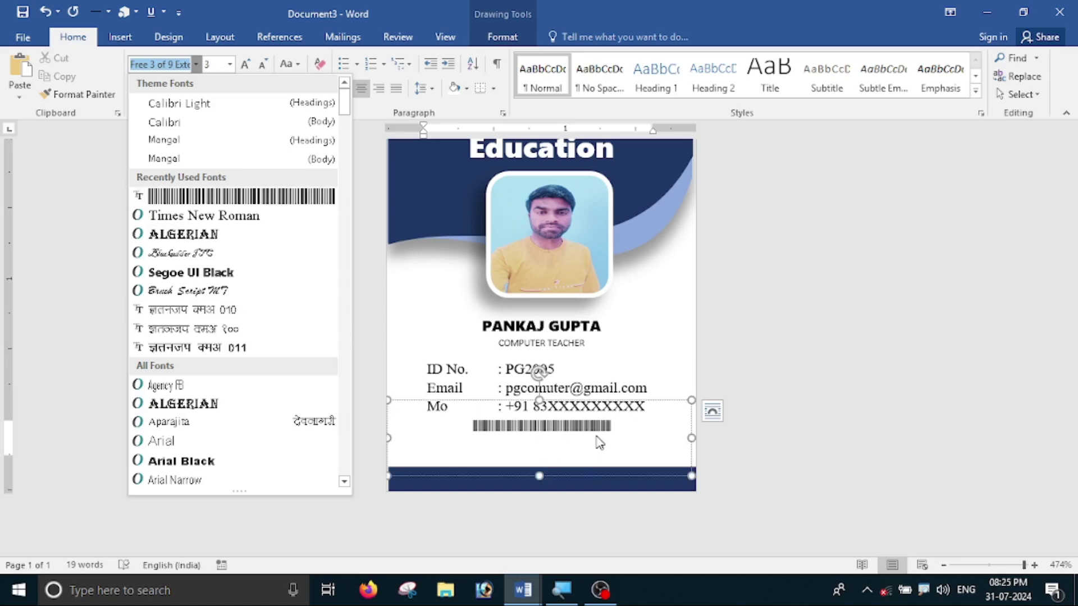
# - Resize the barcode text to size 5 so it fits on a single line
pyautogui.moveTo(439, 430); pyautogui.dragTo(384, 438)
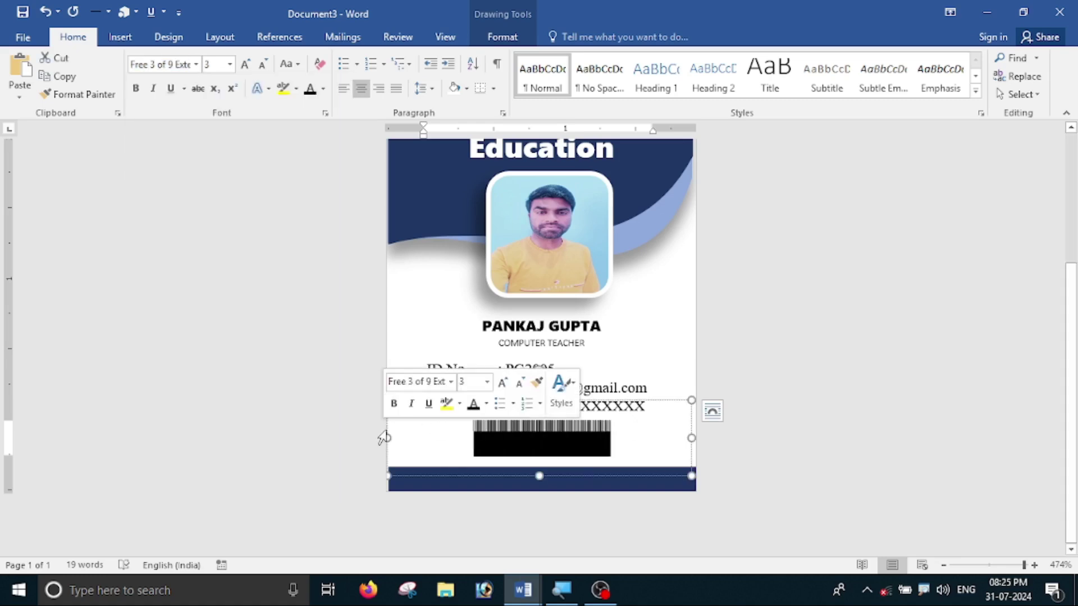
pyautogui.click(626, 432)
pyautogui.moveTo(626, 432); pyautogui.dragTo(456, 443)
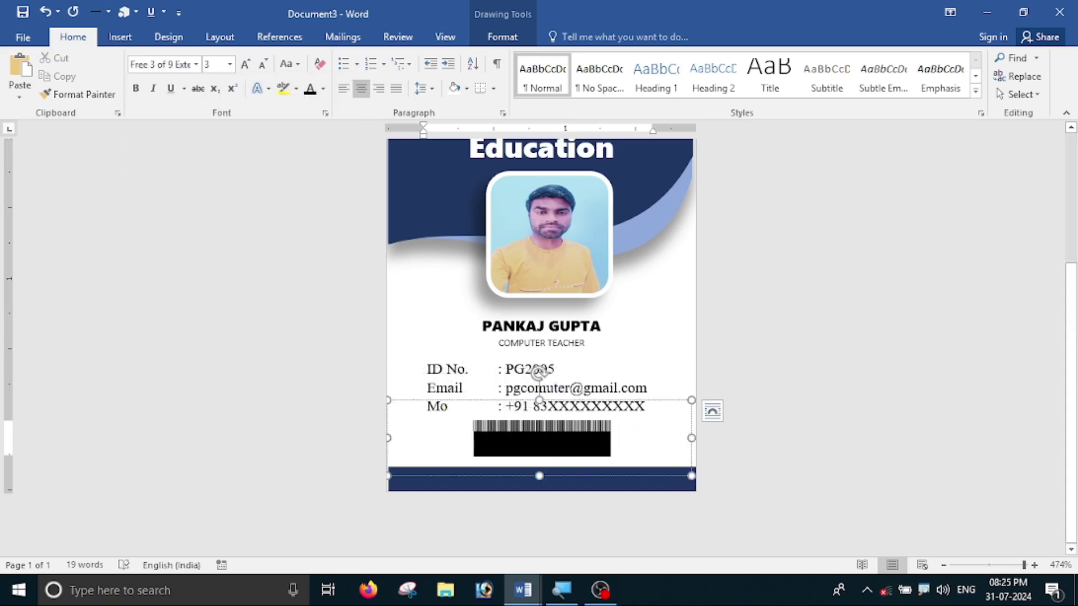
pyautogui.click(246, 64)
pyautogui.click(246, 63)
pyautogui.click(246, 63)
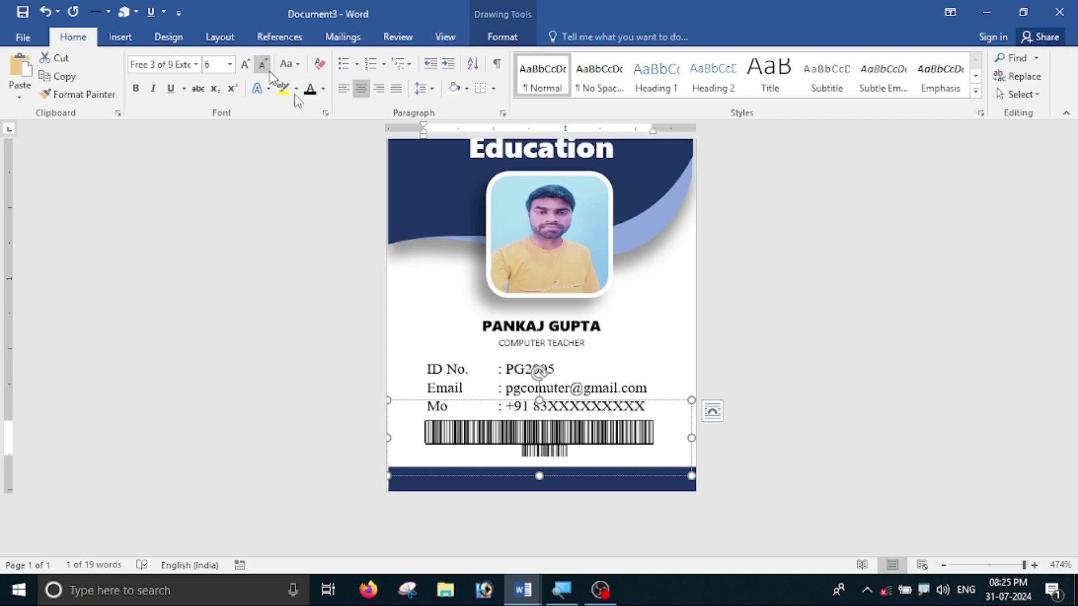
pyautogui.click(262, 64)
pyautogui.click(714, 414)
# - Move the barcode text box slightly lower, just above the navy bottom band
pyautogui.scroll(-3, 714, 414)
pyautogui.click(570, 408)
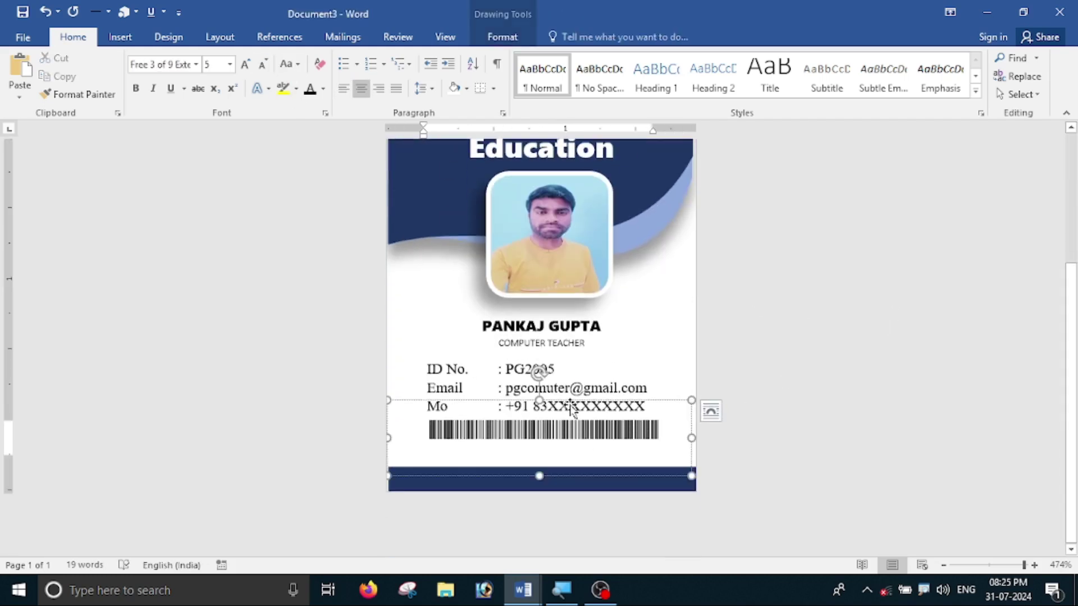
pyautogui.moveTo(581, 399)
pyautogui.mouseDown()
pyautogui.moveTo(582, 426)
pyautogui.moveTo(587, 415)
pyautogui.mouseUp()
pyautogui.click(714, 423)
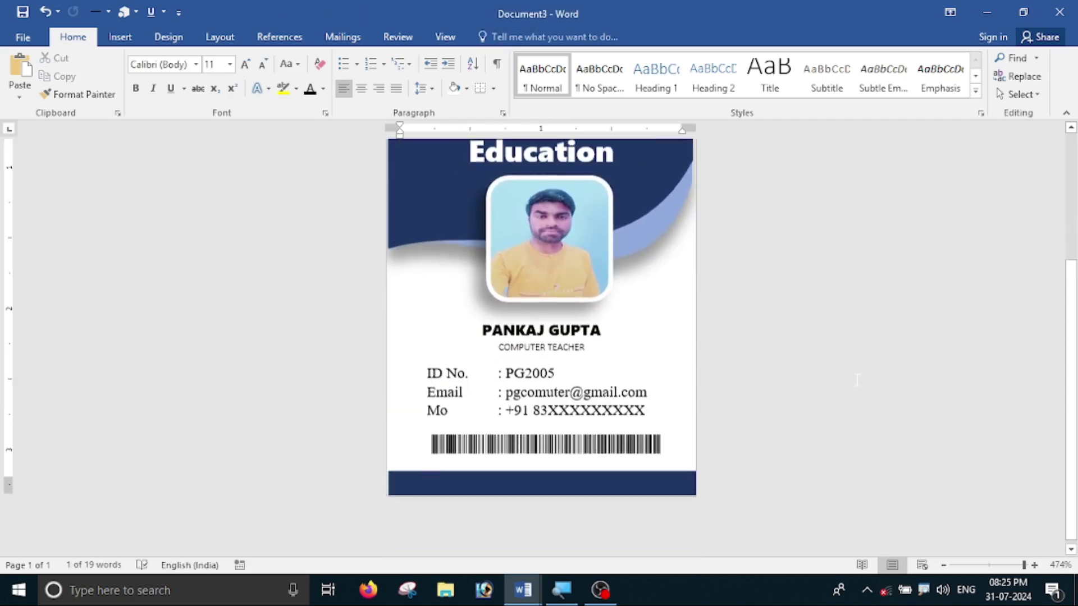
pyautogui.scroll(5, 806, 365)
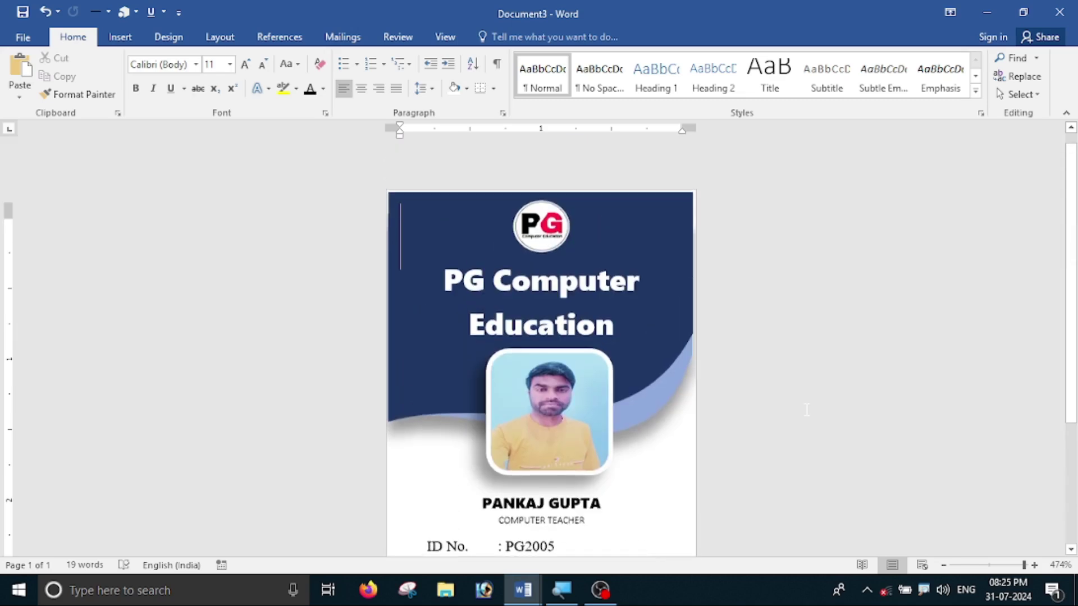
pyautogui.keyDown('ctrl'); pyautogui.scroll(-4, 804, 287); pyautogui.keyUp('ctrl')
pyautogui.scroll(-3, 805, 287)
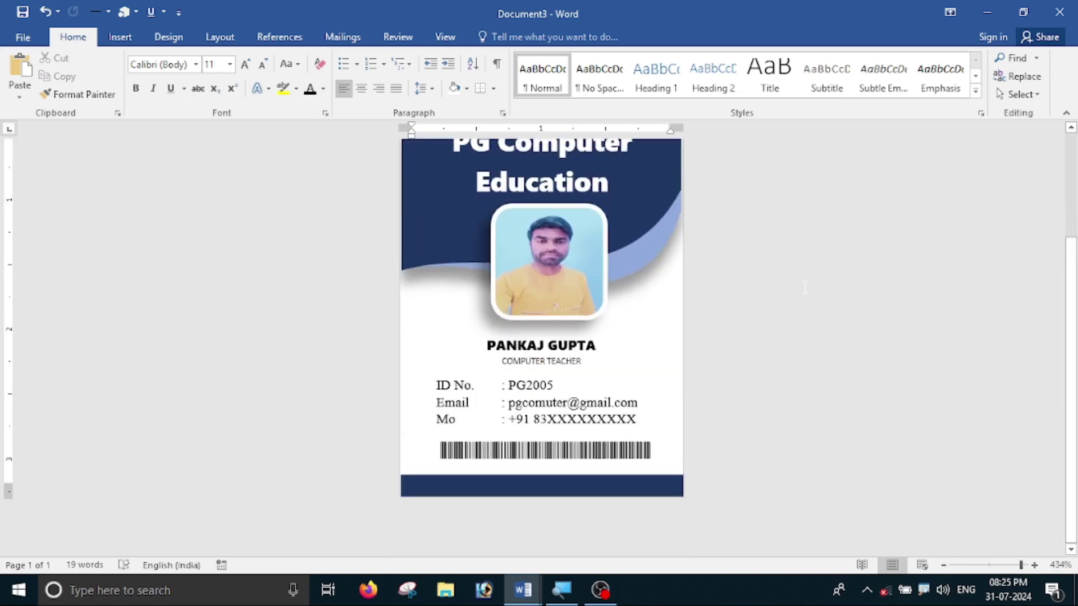
pyautogui.scroll(3, 804, 286)
pyautogui.scroll(-2, 806, 287)
pyautogui.scroll(-1, 807, 287)
pyautogui.scroll(3, 807, 286)
pyautogui.scroll(-3, 599, 269)
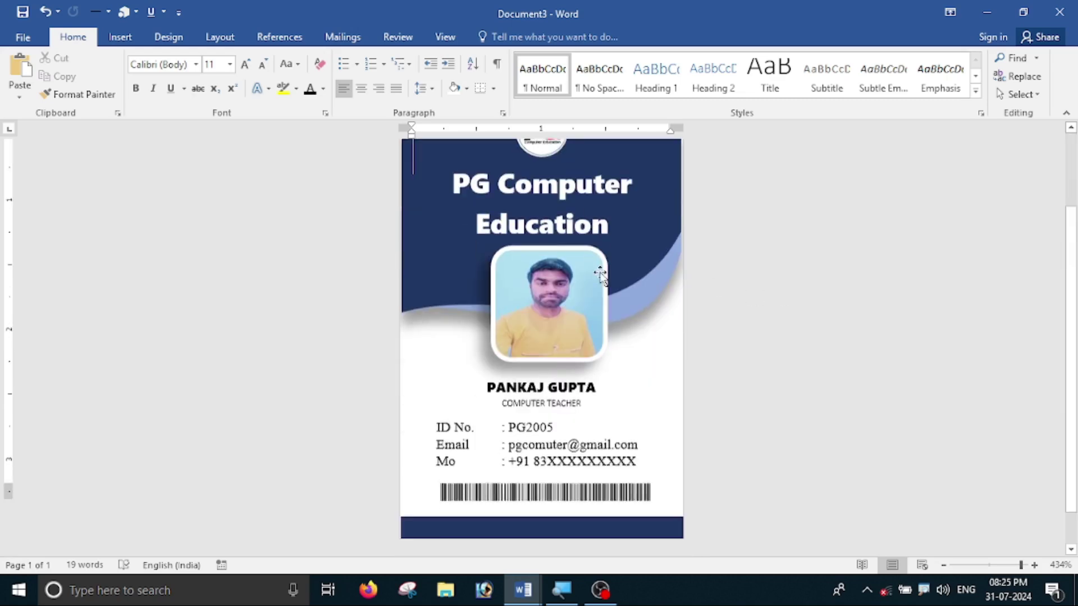
pyautogui.scroll(3, 488, 216)
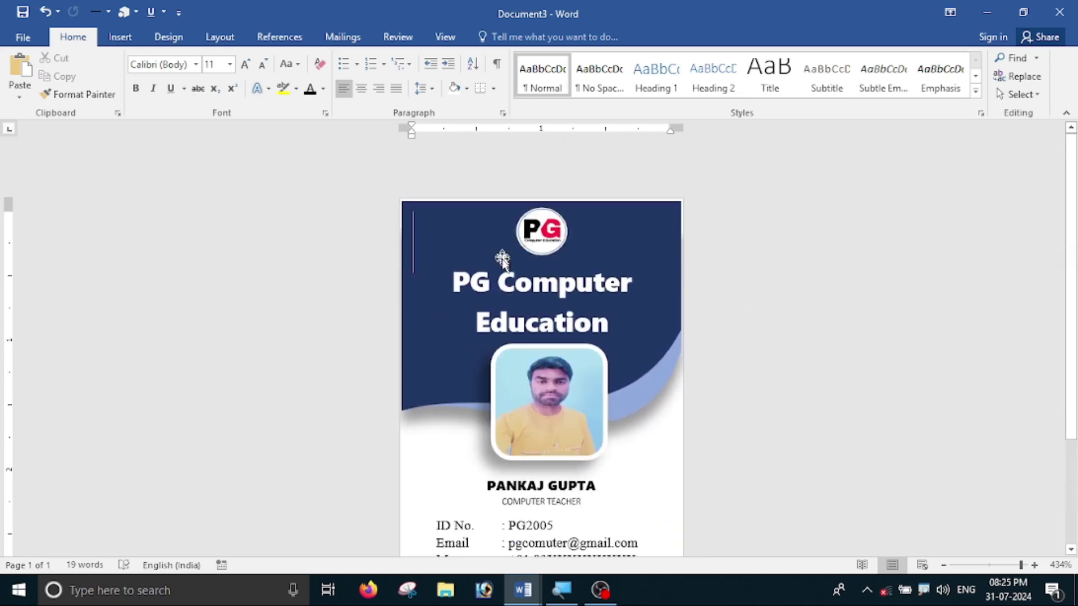
pyautogui.tripleClick(470, 289)
pyautogui.scroll(-3, 594, 314)
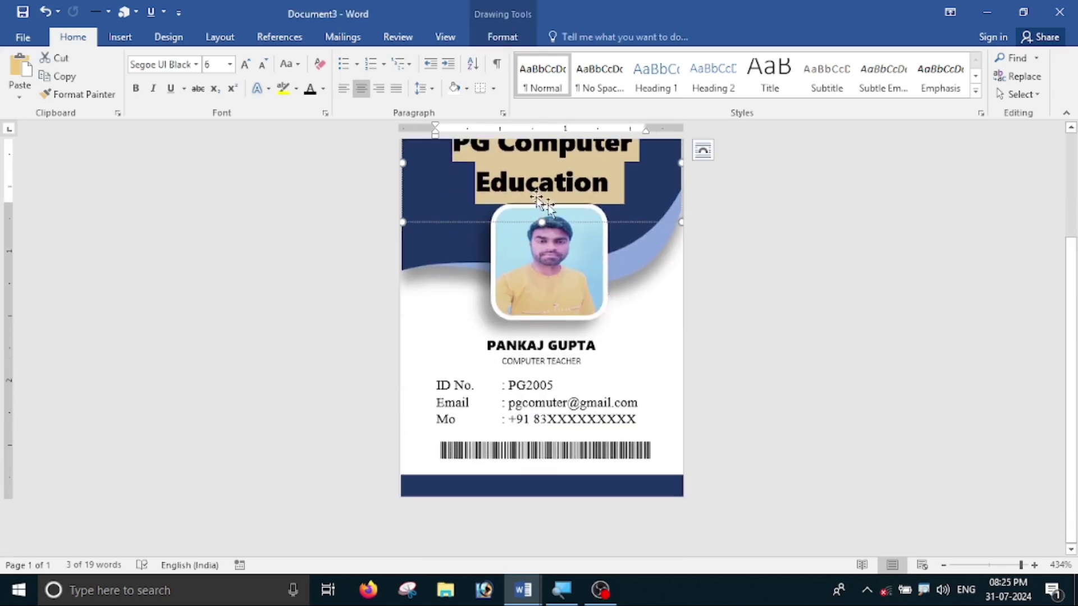
pyautogui.click(587, 276)
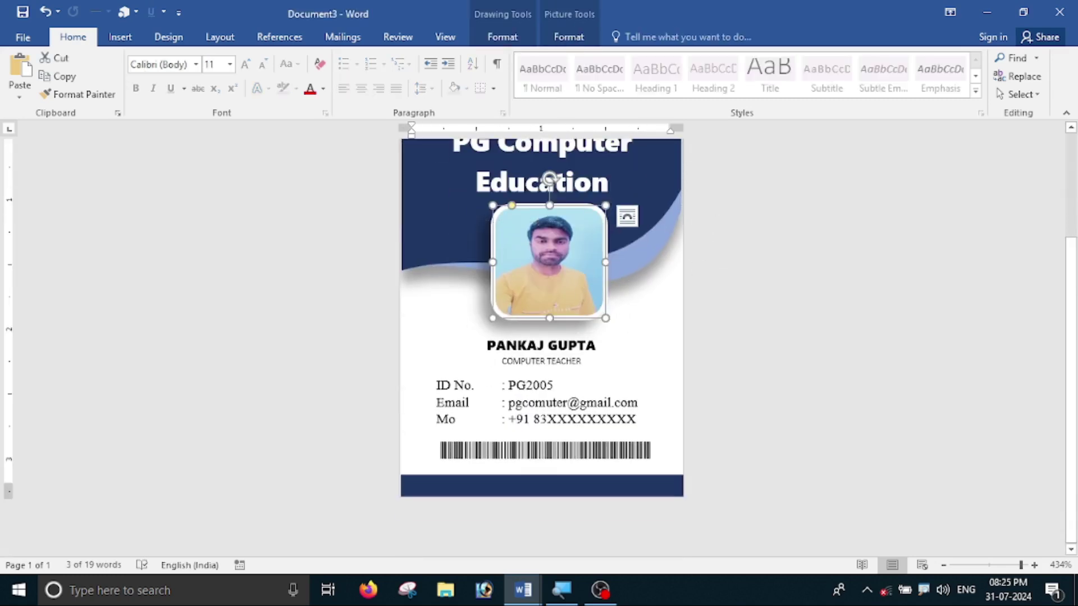
pyautogui.moveTo(494, 343); pyautogui.dragTo(606, 372)
pyautogui.click(601, 373)
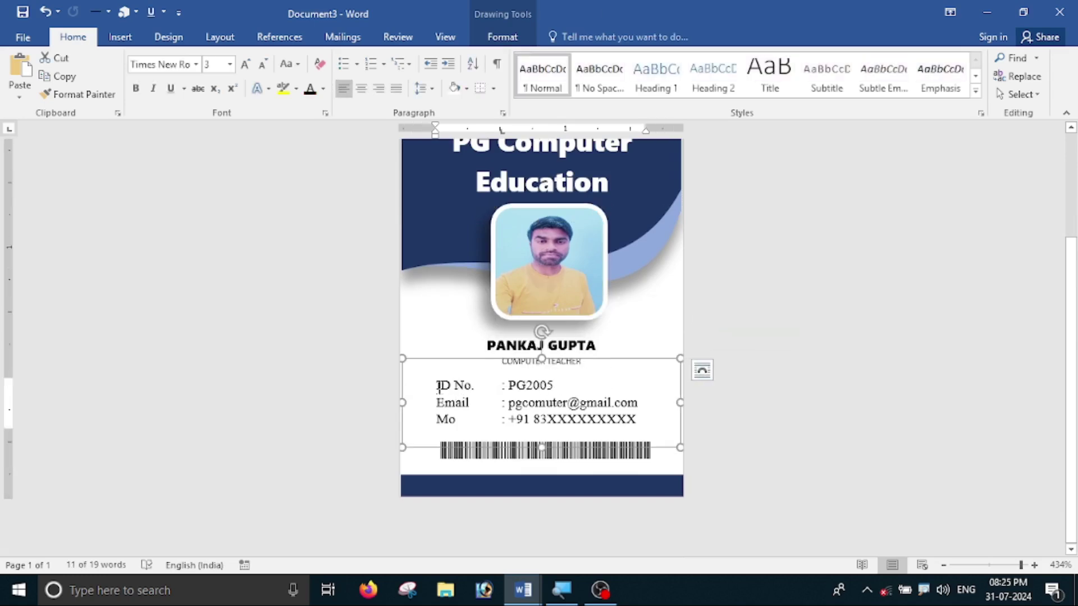
pyautogui.moveTo(436, 385)
pyautogui.mouseDown()
pyautogui.moveTo(498, 407)
pyautogui.moveTo(636, 421)
pyautogui.mouseUp()
pyautogui.click(801, 432)
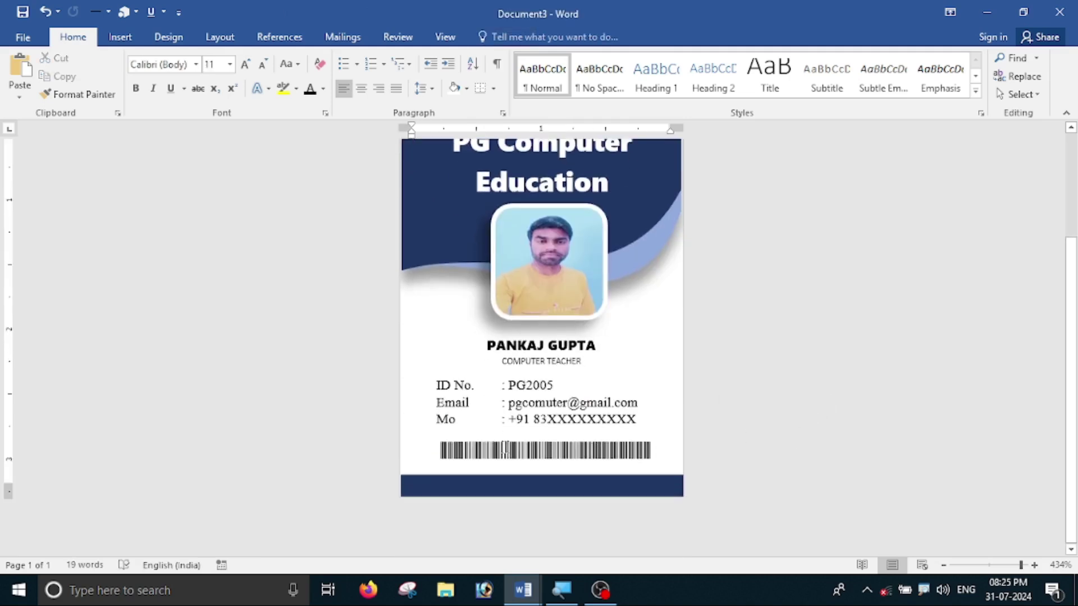
pyautogui.click(494, 452)
pyautogui.scroll(1, 797, 400)
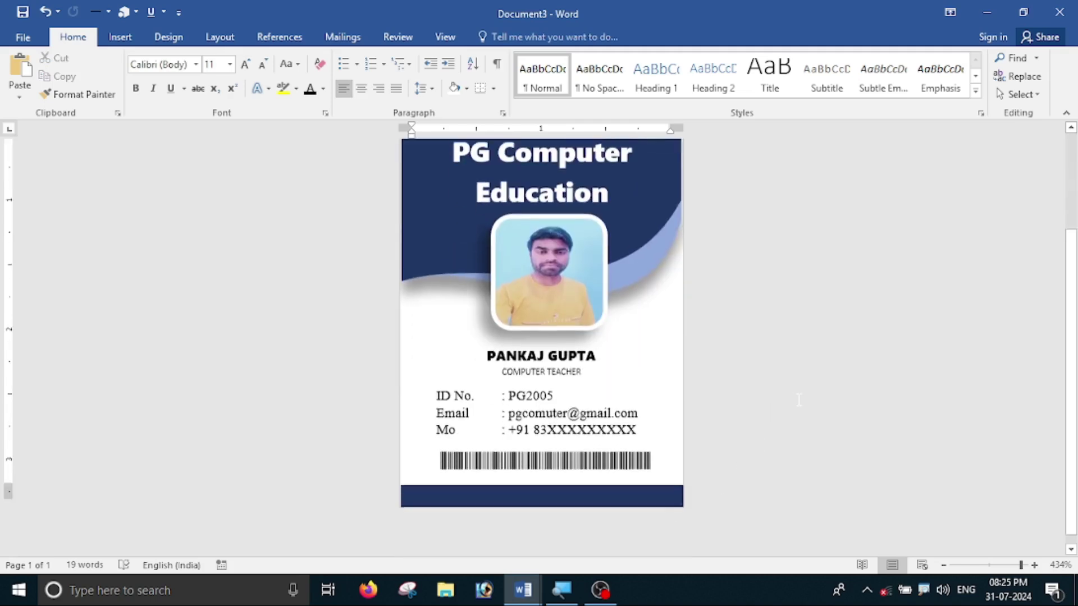
pyautogui.scroll(2, 798, 400)
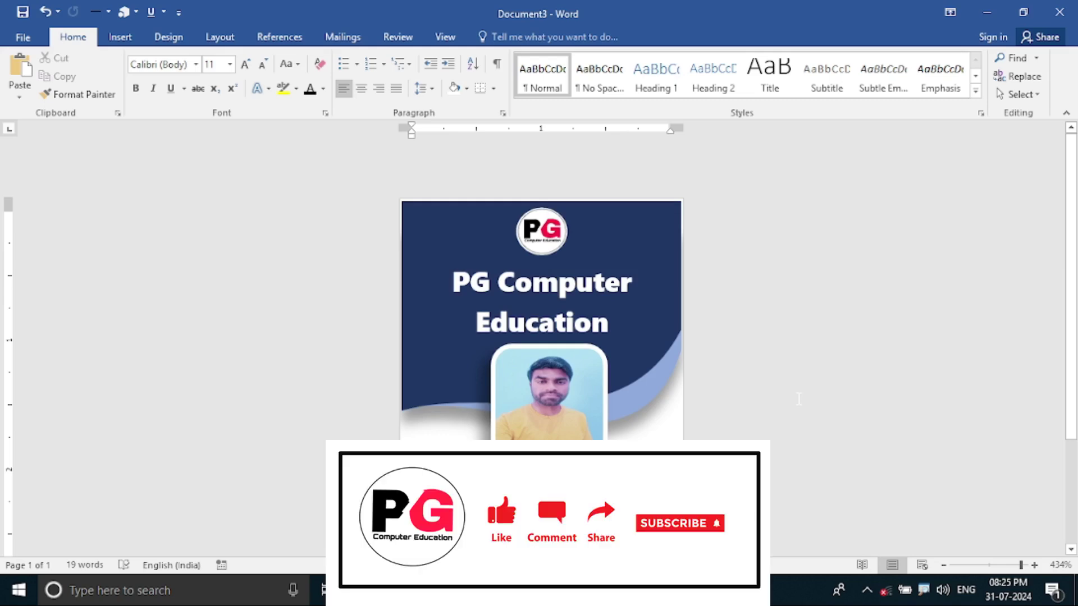